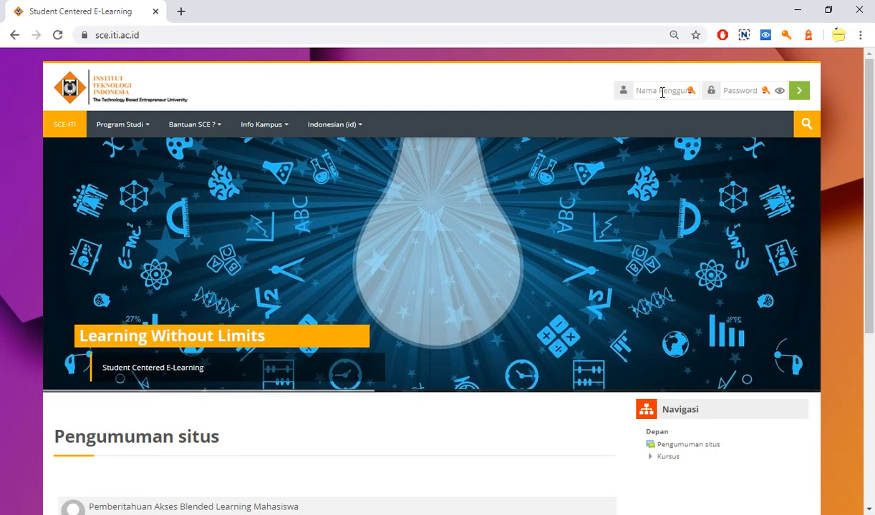
Sign in to the SCE-ITI e-learning site with the lecturer's username and password
{"action": "left_click", "coordinate": [662, 91]}
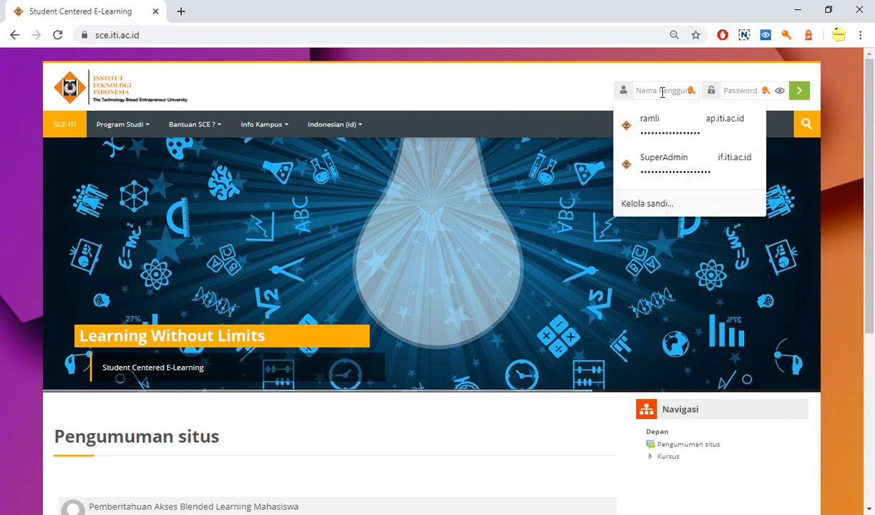
{"action": "type", "text": "ramli"}
{"action": "key", "text": "Tab"}
{"action": "type", "text": "•"}
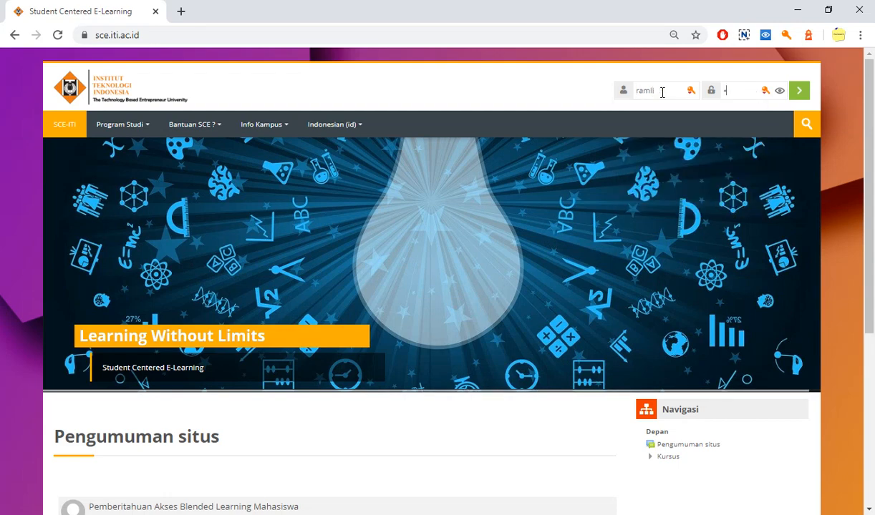
{"action": "key", "text": "BackSpace"}
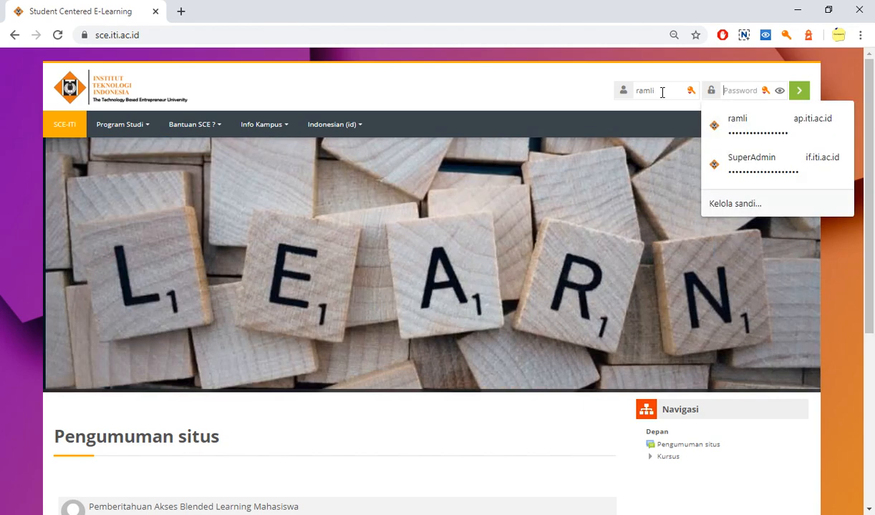
{"action": "type", "text": "••••••"}
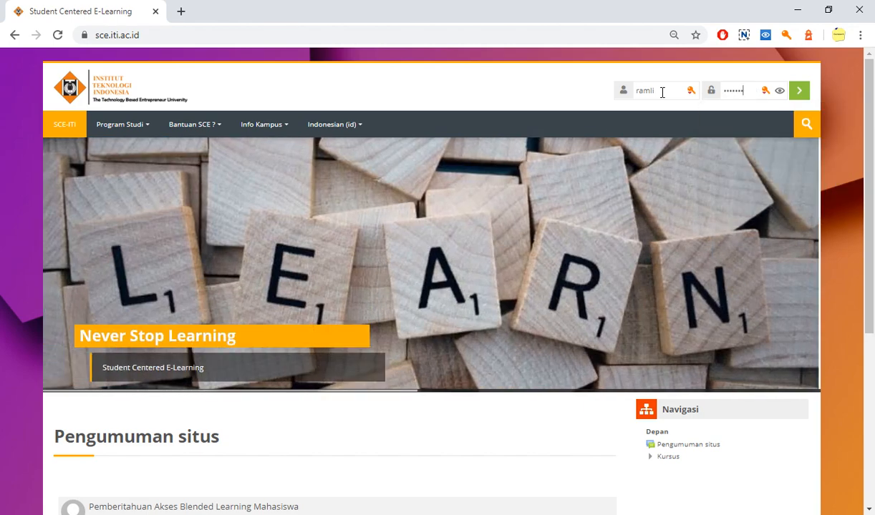
{"action": "type", "text": "•••"}
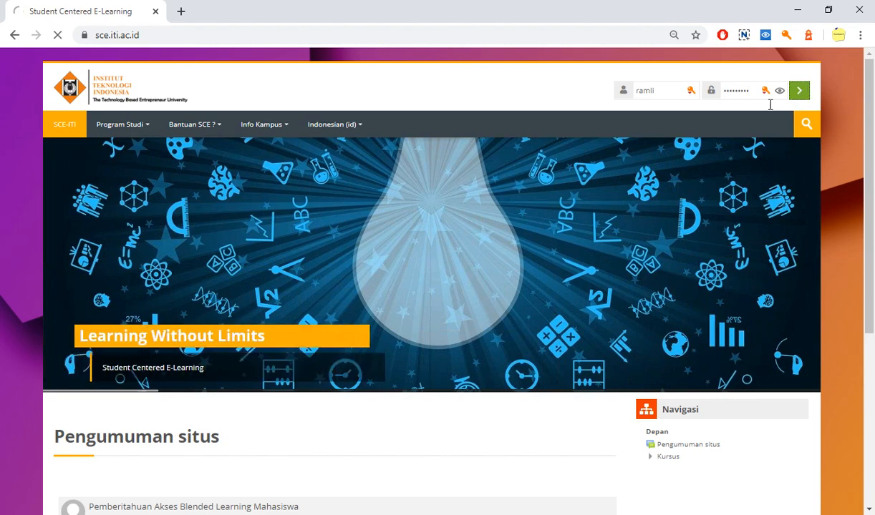
{"action": "left_click", "coordinate": [800, 91]}
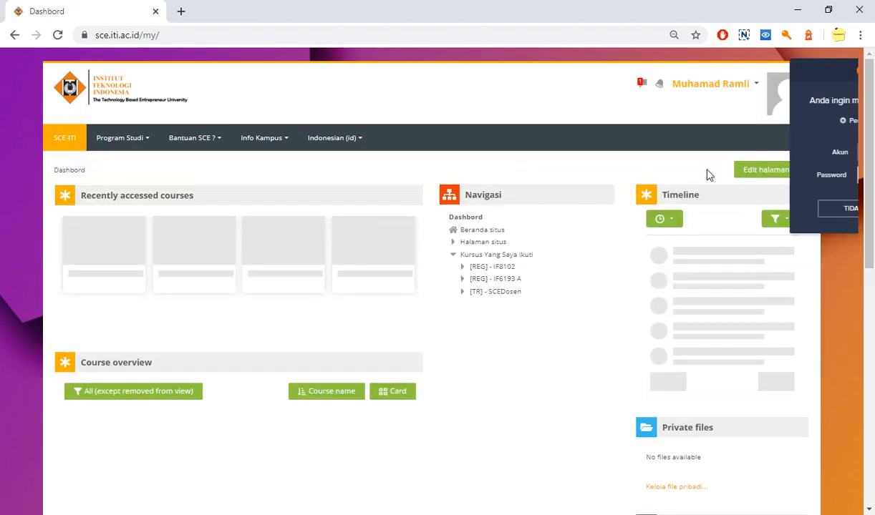
{"action": "left_click", "coordinate": [713, 204]}
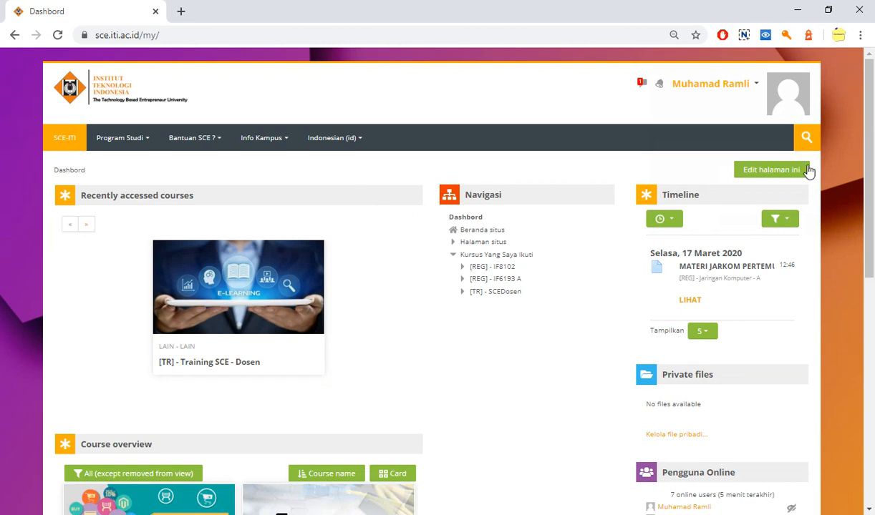
Examine the dashboard's account options, recently accessed courses and course overview
{"action": "left_click", "coordinate": [757, 88]}
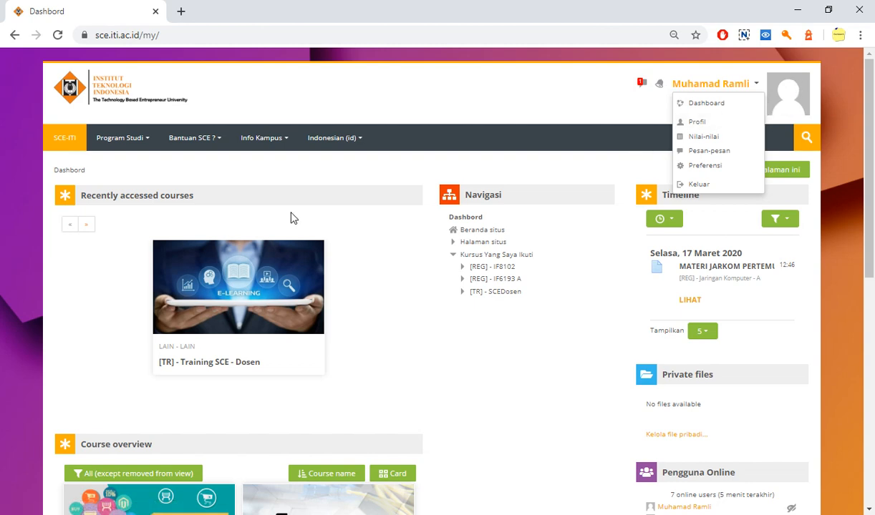
{"action": "left_click", "coordinate": [136, 146]}
{"action": "scroll", "coordinate": [363, 183], "scroll_direction": "down", "scroll_amount": 1}
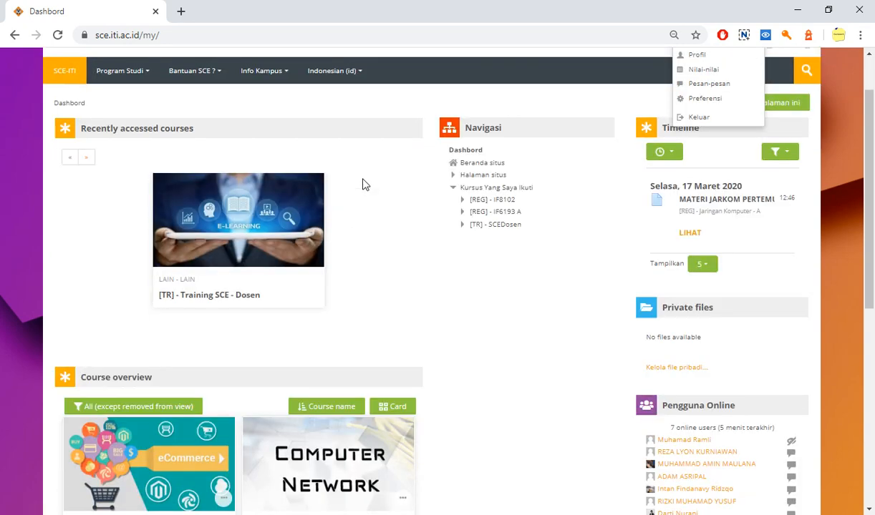
{"action": "scroll", "coordinate": [363, 185], "scroll_direction": "down", "scroll_amount": 1}
{"action": "scroll", "coordinate": [363, 185], "scroll_direction": "up", "scroll_amount": 1}
{"action": "scroll", "coordinate": [363, 185], "scroll_direction": "down", "scroll_amount": 1}
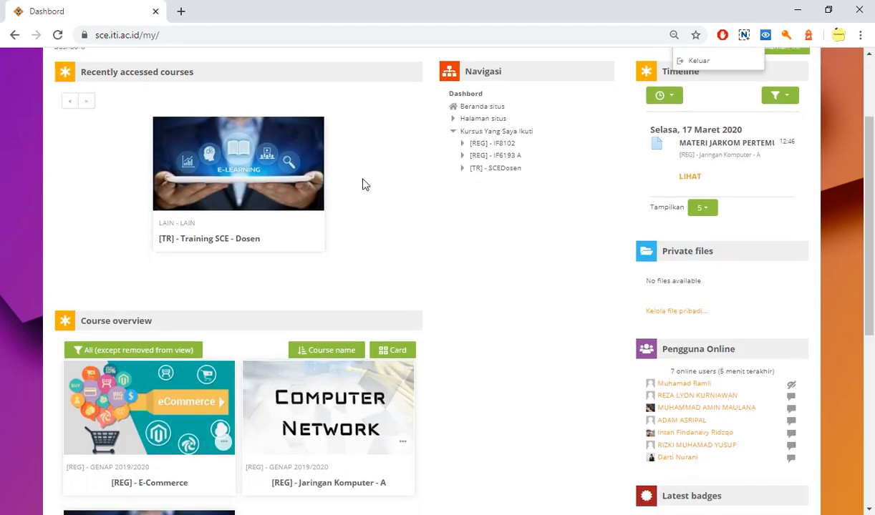
{"action": "scroll", "coordinate": [363, 185], "scroll_direction": "down", "scroll_amount": 3}
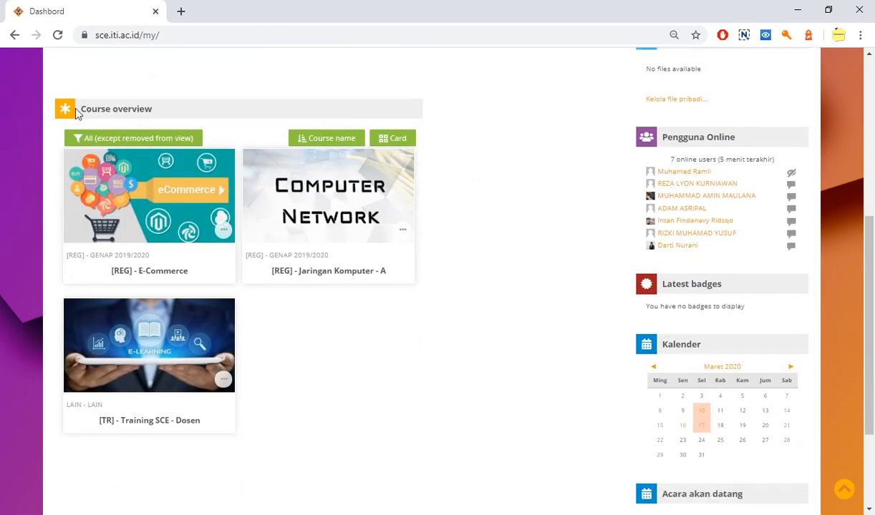
{"action": "left_click_drag", "start_coordinate": [79, 111], "coordinate": [161, 112]}
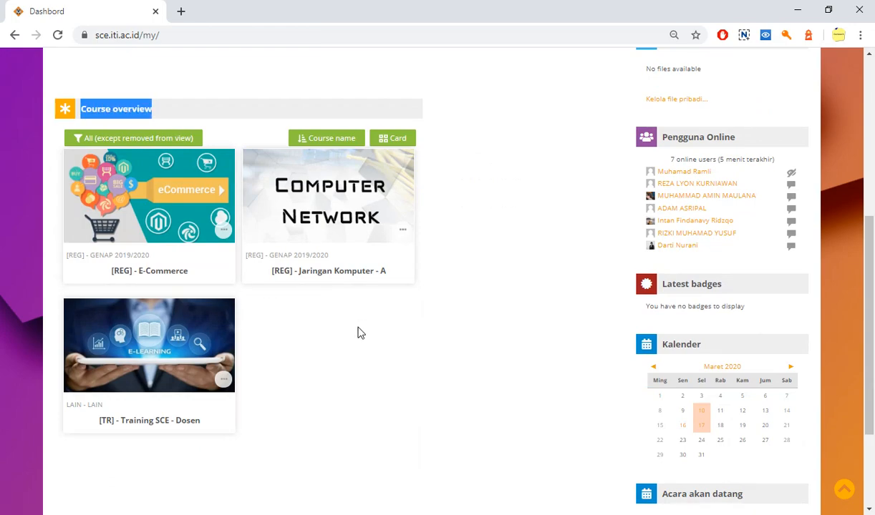
{"action": "scroll", "coordinate": [362, 361], "scroll_direction": "up", "scroll_amount": 5}
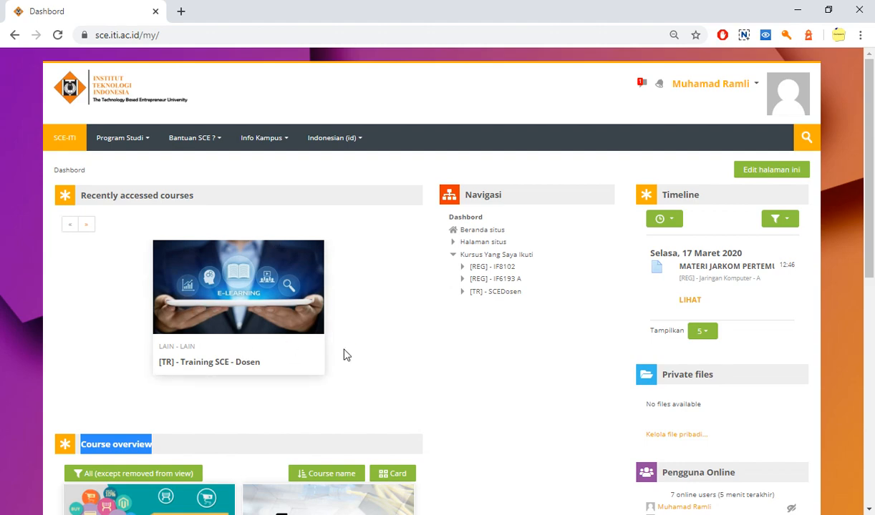
{"action": "scroll", "coordinate": [462, 341], "scroll_direction": "down", "scroll_amount": 1}
{"action": "scroll", "coordinate": [461, 341], "scroll_direction": "down", "scroll_amount": 2}
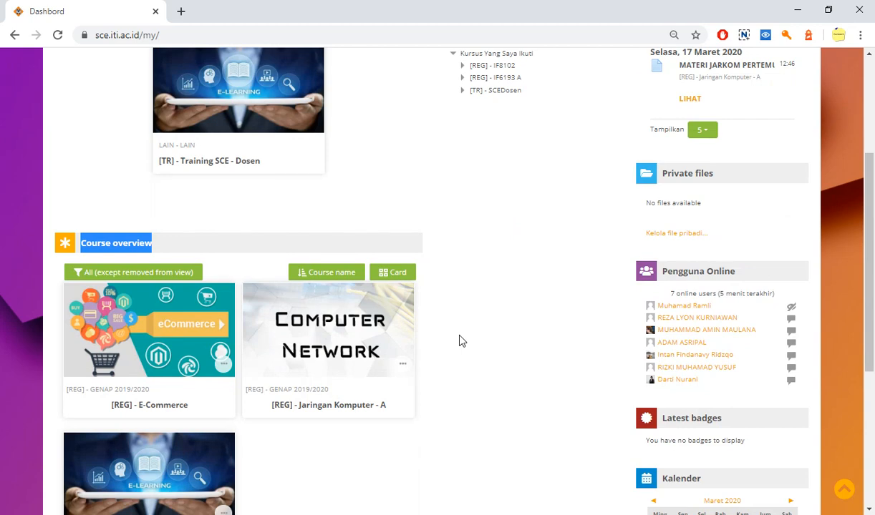
{"action": "left_click", "coordinate": [525, 303]}
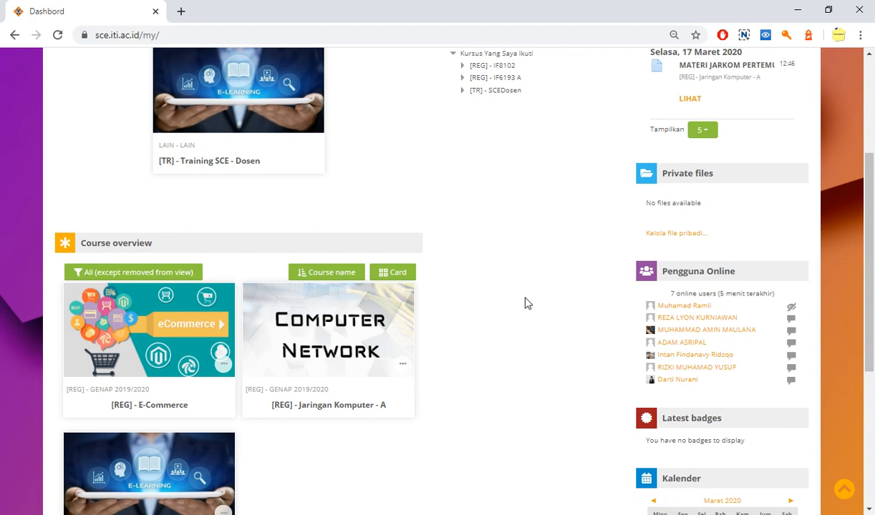
{"action": "scroll", "coordinate": [525, 304], "scroll_direction": "up", "scroll_amount": 3}
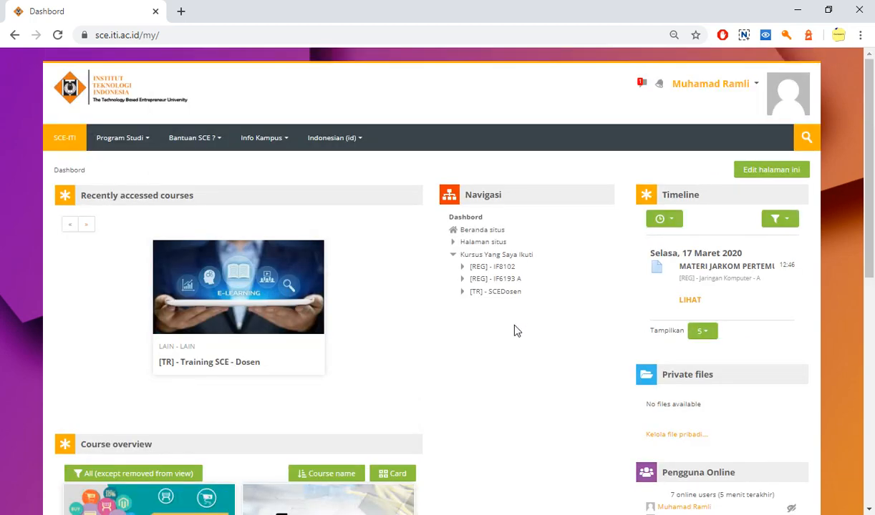
Open the [REG] - Jaringan Komputer - A course from the course overview and bring up its settings for editing
{"action": "scroll", "coordinate": [515, 330], "scroll_direction": "down", "scroll_amount": 2}
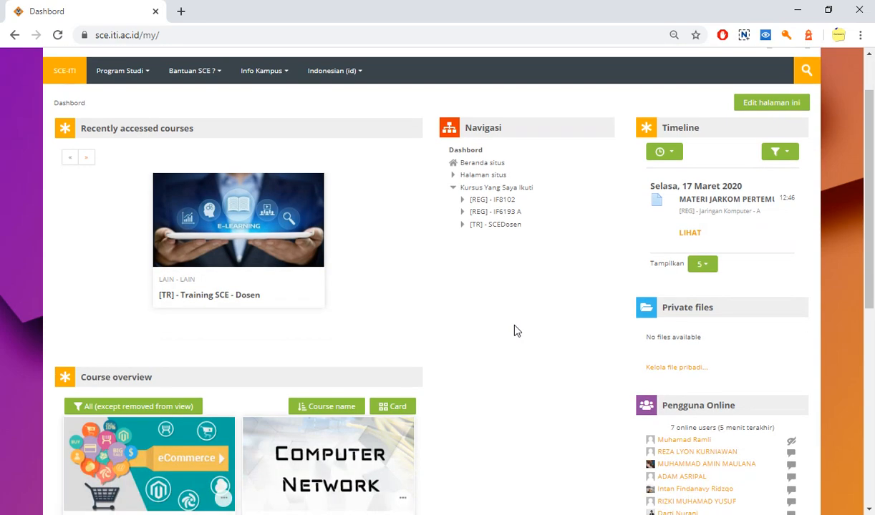
{"action": "scroll", "coordinate": [472, 346], "scroll_direction": "down", "scroll_amount": 1}
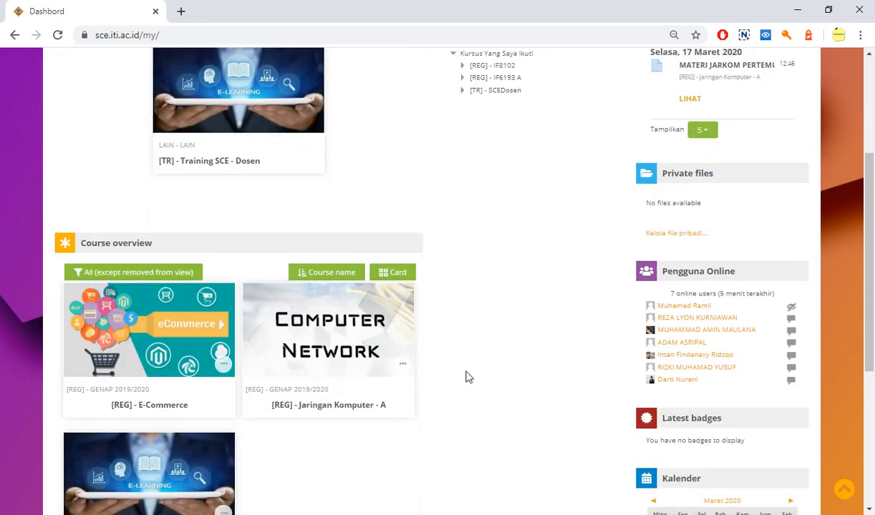
{"action": "left_click", "coordinate": [315, 358]}
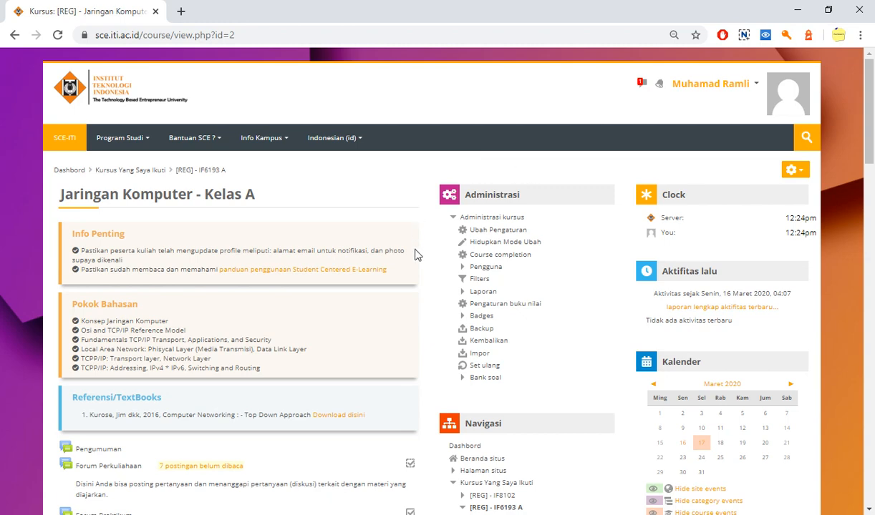
{"action": "left_click", "coordinate": [485, 232]}
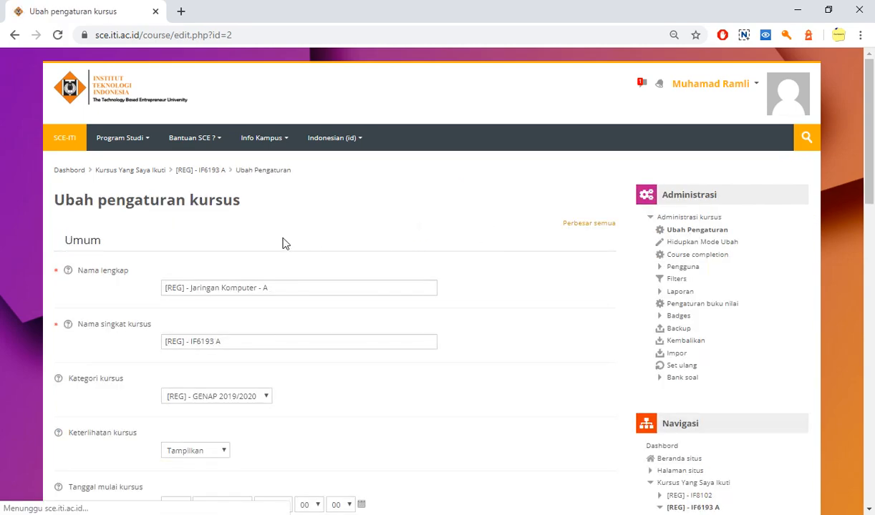
Examine the [REG] prefix and course code in the course's full name and short name
{"action": "scroll", "coordinate": [141, 239], "scroll_direction": "down", "scroll_amount": 1}
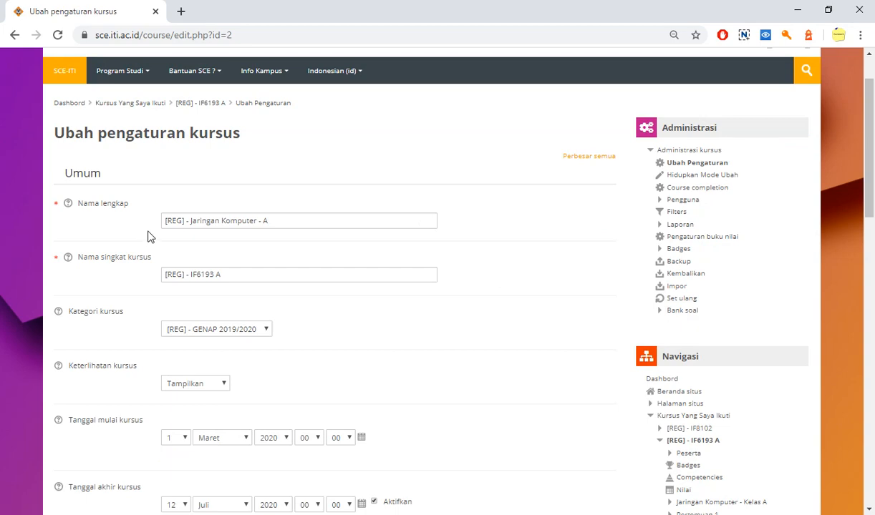
{"action": "scroll", "coordinate": [146, 237], "scroll_direction": "down", "scroll_amount": 1}
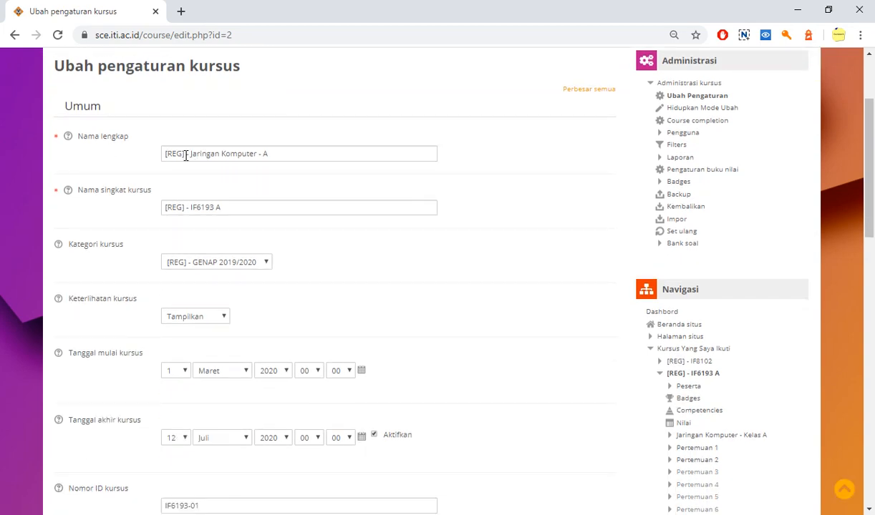
{"action": "left_click_drag", "start_coordinate": [186, 157], "coordinate": [153, 183]}
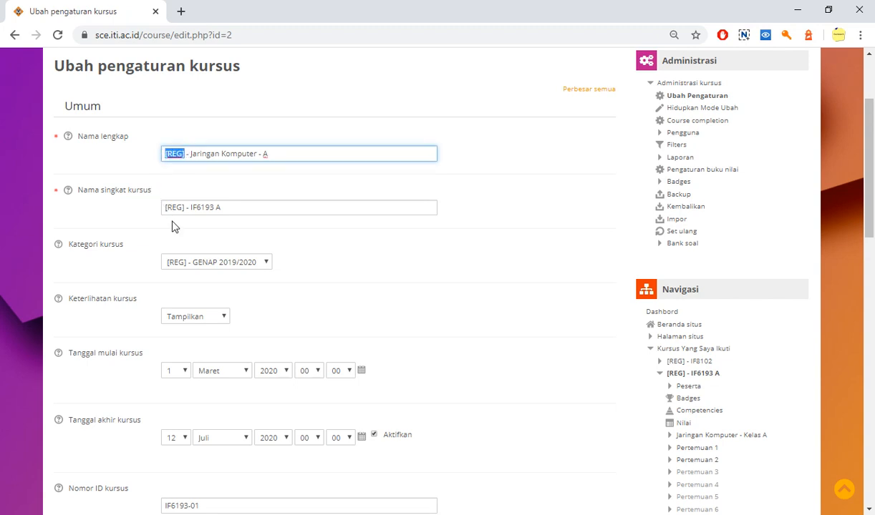
{"action": "left_click", "coordinate": [185, 208]}
{"action": "left_click_drag", "start_coordinate": [186, 208], "coordinate": [163, 208]}
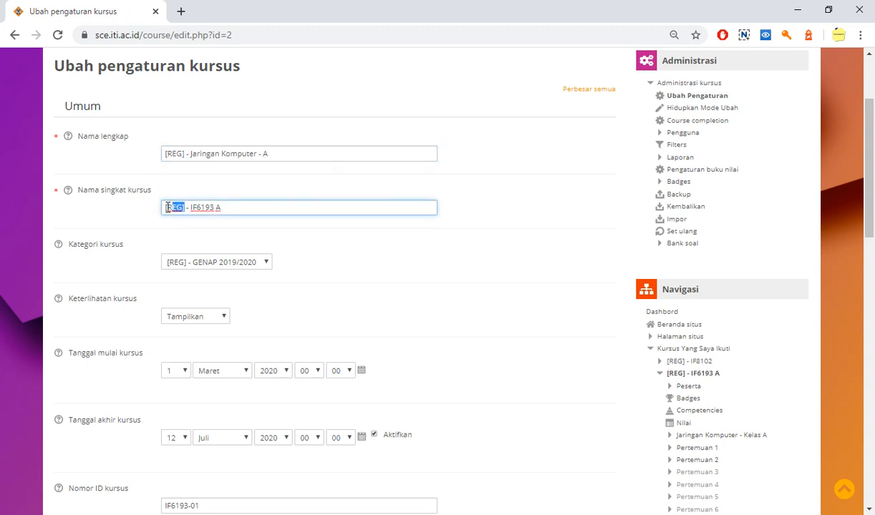
{"action": "left_click", "coordinate": [194, 207]}
{"action": "left_click_drag", "start_coordinate": [191, 208], "coordinate": [222, 209]}
{"action": "left_click", "coordinate": [226, 209]}
Review the course visibility options, reselecting Tampilkan, and look at the list of study programmes
{"action": "scroll", "coordinate": [141, 270], "scroll_direction": "down", "scroll_amount": 1}
{"action": "scroll", "coordinate": [142, 275], "scroll_direction": "down", "scroll_amount": 1}
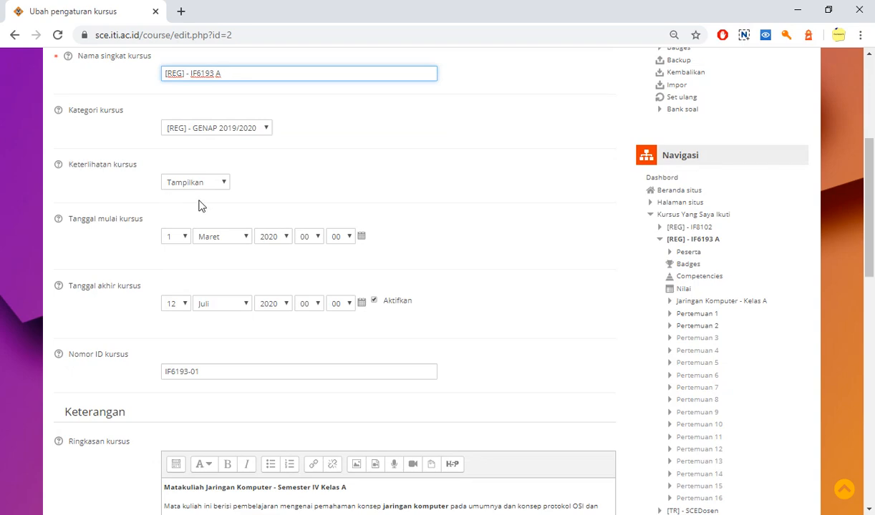
{"action": "left_click", "coordinate": [222, 187]}
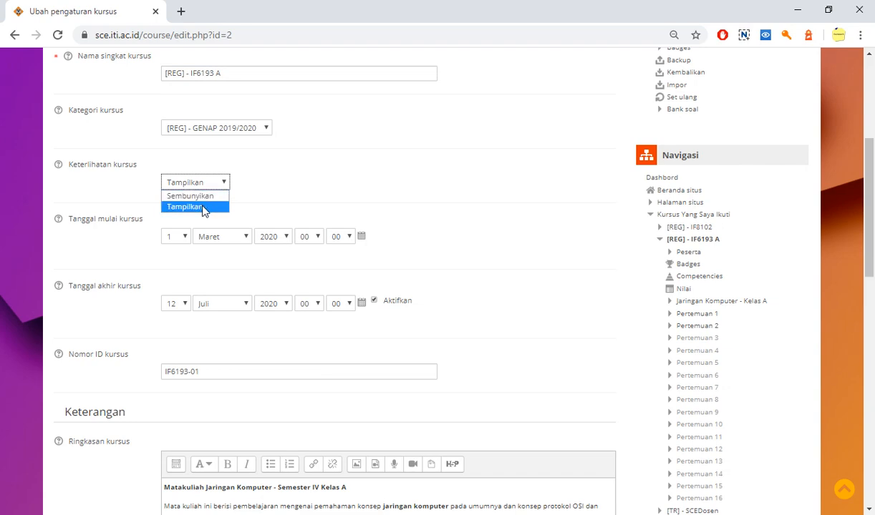
{"action": "left_click", "coordinate": [201, 207]}
{"action": "scroll", "coordinate": [311, 199], "scroll_direction": "up", "scroll_amount": 3}
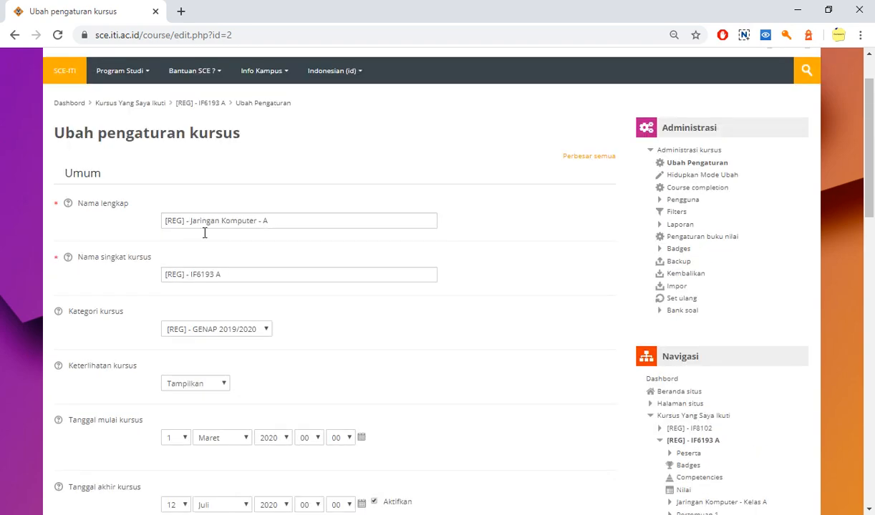
{"action": "left_click", "coordinate": [119, 70]}
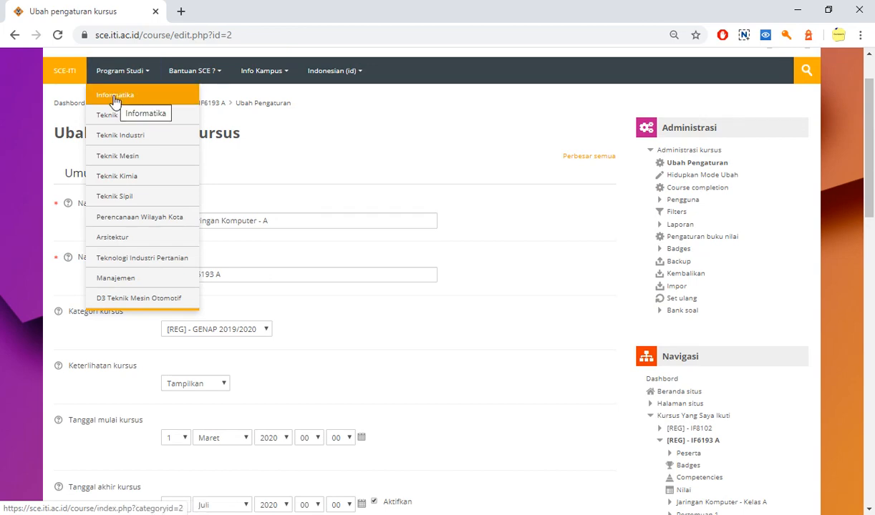
{"action": "left_click", "coordinate": [383, 136]}
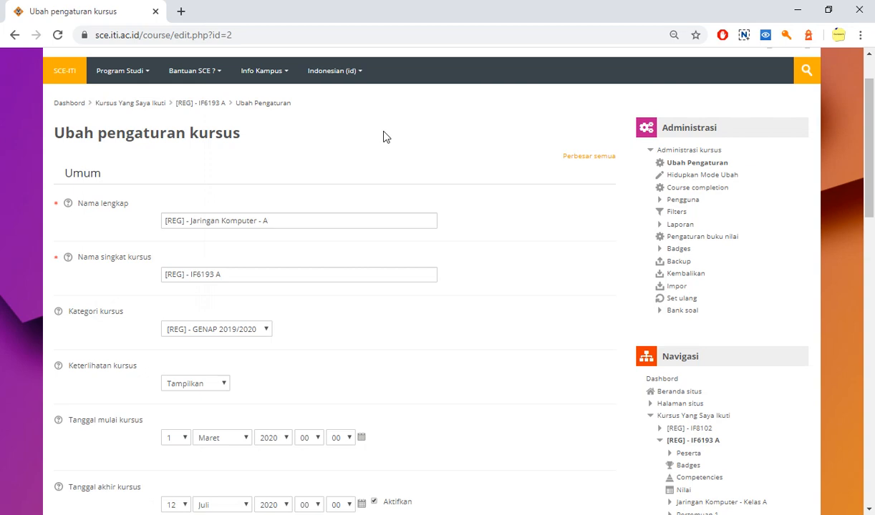
Set the course visibility to Sembunyikan and look at the Informatika entry among the study programmes
{"action": "scroll", "coordinate": [383, 136], "scroll_direction": "down", "scroll_amount": 2}
{"action": "scroll", "coordinate": [383, 137], "scroll_direction": "down", "scroll_amount": 2}
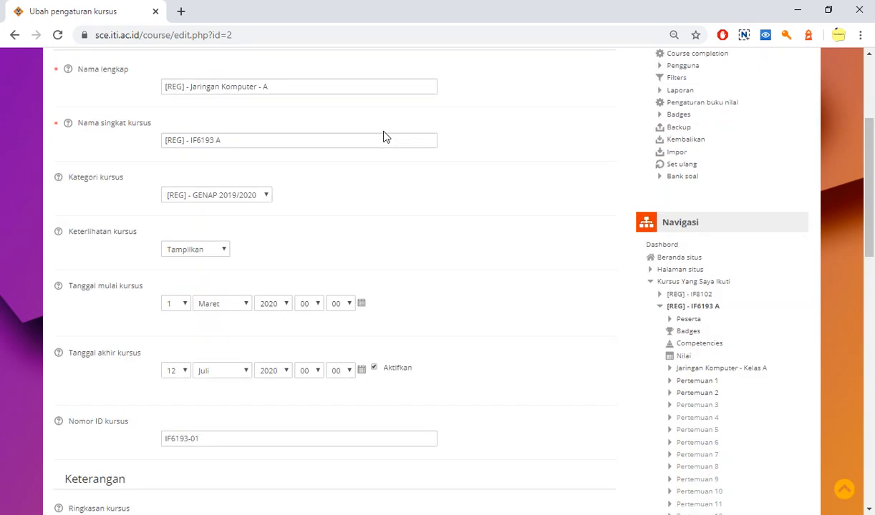
{"action": "left_click", "coordinate": [215, 249]}
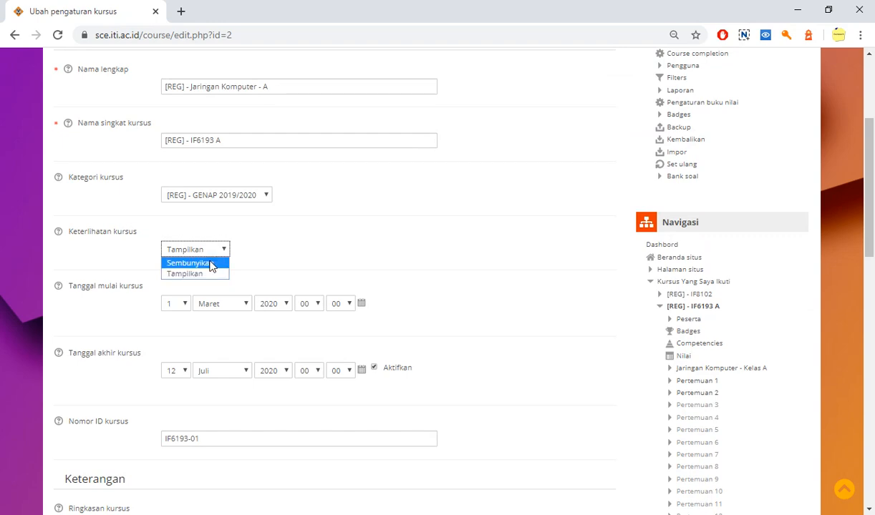
{"action": "left_click", "coordinate": [209, 263]}
{"action": "scroll", "coordinate": [286, 242], "scroll_direction": "up", "scroll_amount": 4}
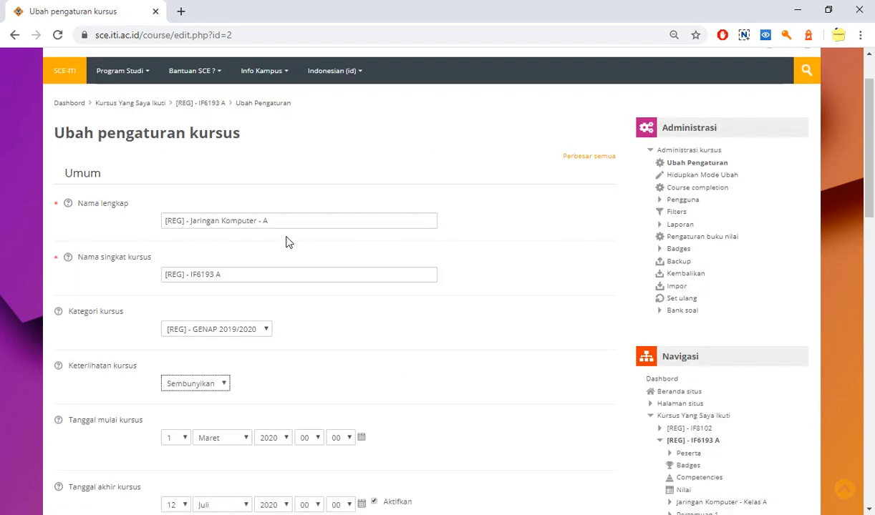
{"action": "left_click", "coordinate": [128, 76]}
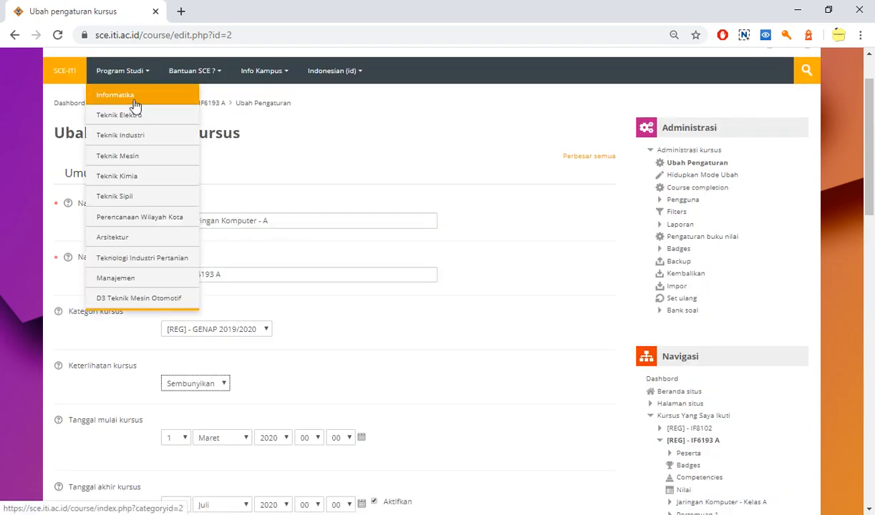
{"action": "left_click", "coordinate": [332, 147]}
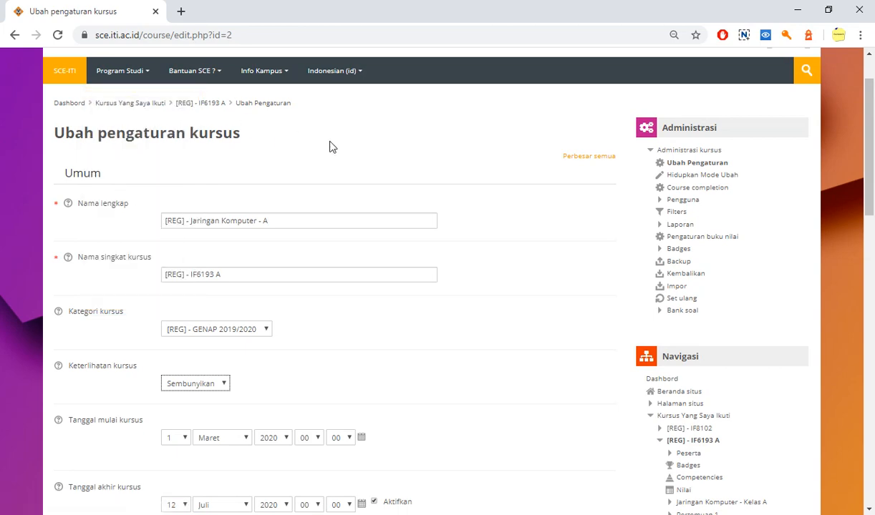
Set the course visibility (Keterlihatan kursus) to Tampilkan
{"action": "scroll", "coordinate": [287, 190], "scroll_direction": "down", "scroll_amount": 2}
{"action": "left_click", "coordinate": [194, 250]}
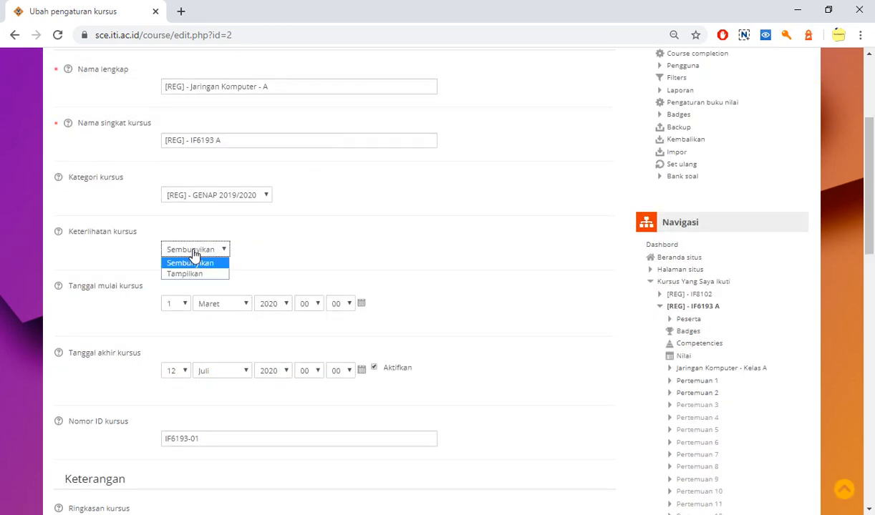
{"action": "left_click", "coordinate": [202, 274]}
Review the course start date, end date and ID number, switching the end date's Aktifkan option off and on again
{"action": "scroll", "coordinate": [286, 236], "scroll_direction": "down", "scroll_amount": 1}
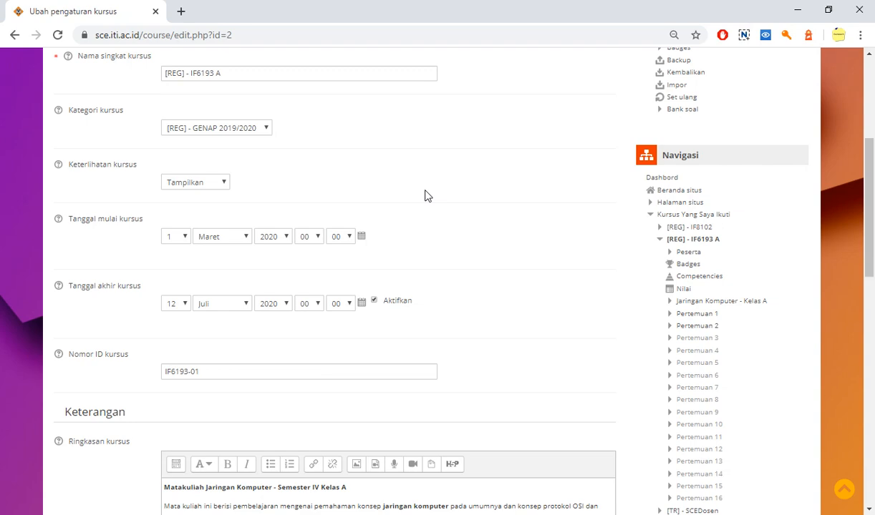
{"action": "scroll", "coordinate": [425, 195], "scroll_direction": "down", "scroll_amount": 1}
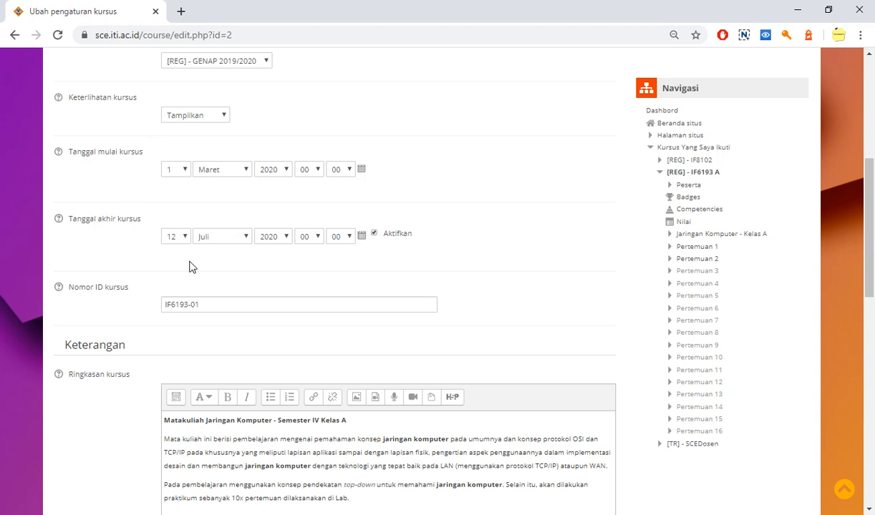
{"action": "left_click", "coordinate": [374, 234]}
{"action": "left_click", "coordinate": [375, 235]}
{"action": "scroll", "coordinate": [377, 283], "scroll_direction": "down", "scroll_amount": 2}
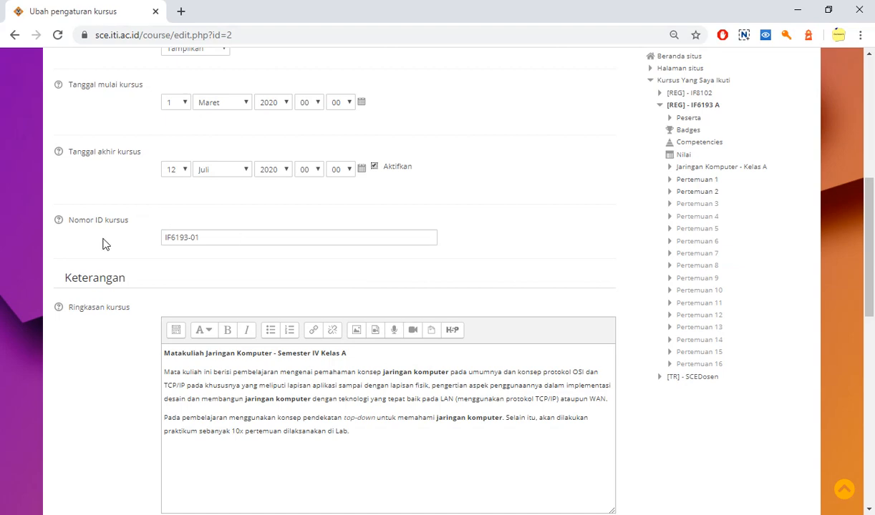
{"action": "scroll", "coordinate": [143, 241], "scroll_direction": "up", "scroll_amount": 2}
{"action": "scroll", "coordinate": [171, 240], "scroll_direction": "up", "scroll_amount": 3}
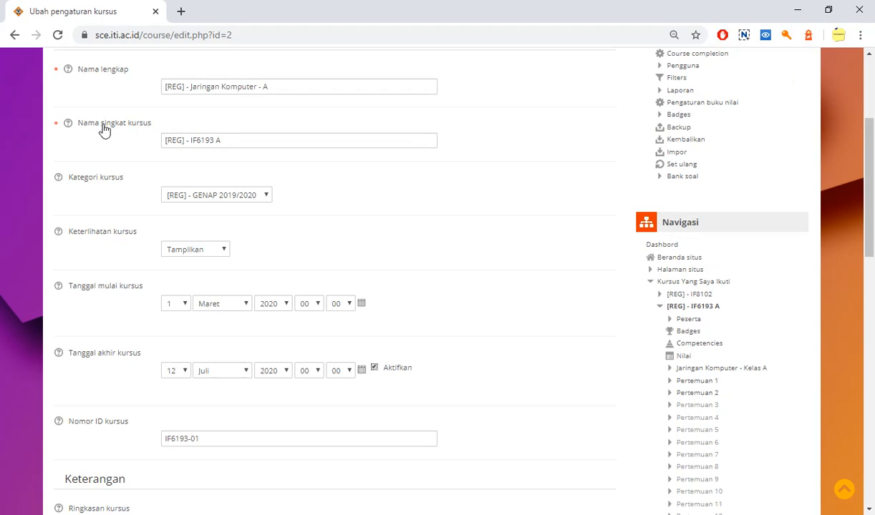
{"action": "scroll", "coordinate": [299, 273], "scroll_direction": "down", "scroll_amount": 5}
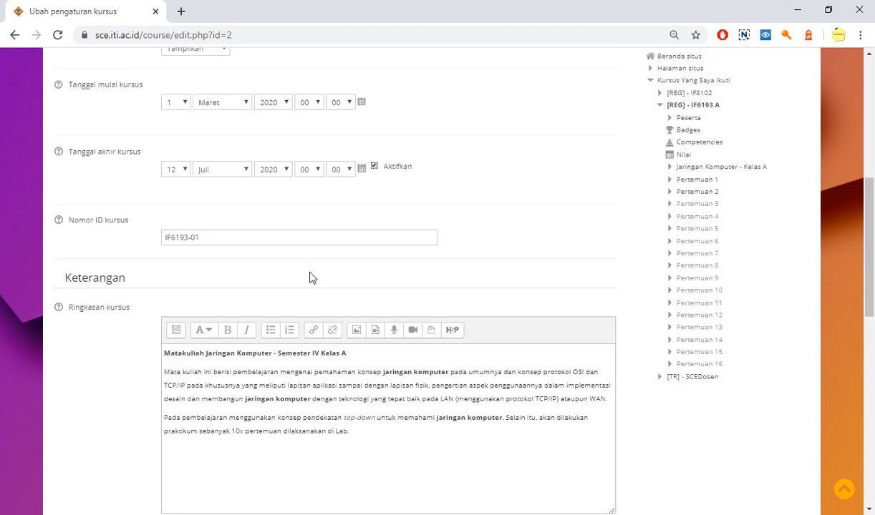
Examine the heading and the descriptive paragraphs in the course summary (Ringkasan kursus)
{"action": "scroll", "coordinate": [309, 277], "scroll_direction": "down", "scroll_amount": 2}
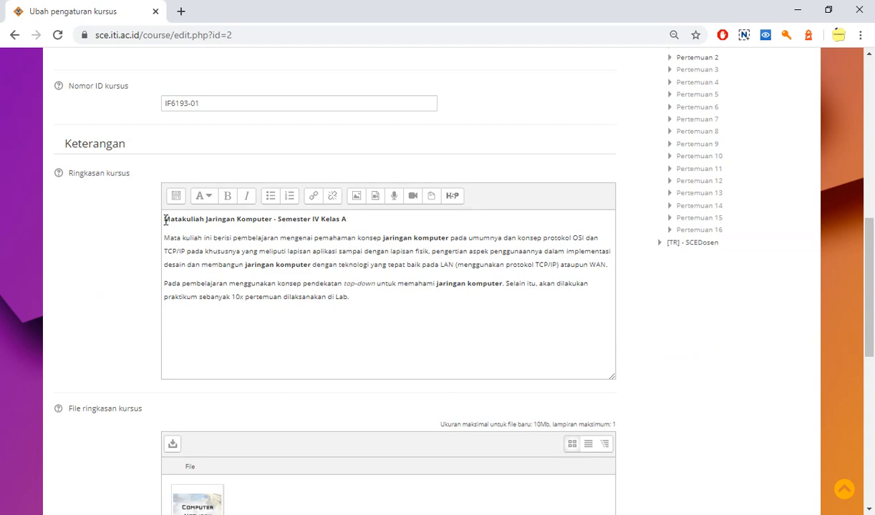
{"action": "left_click_drag", "start_coordinate": [165, 219], "coordinate": [347, 220]}
{"action": "left_click", "coordinate": [368, 295]}
{"action": "left_click_drag", "start_coordinate": [369, 295], "coordinate": [164, 231]}
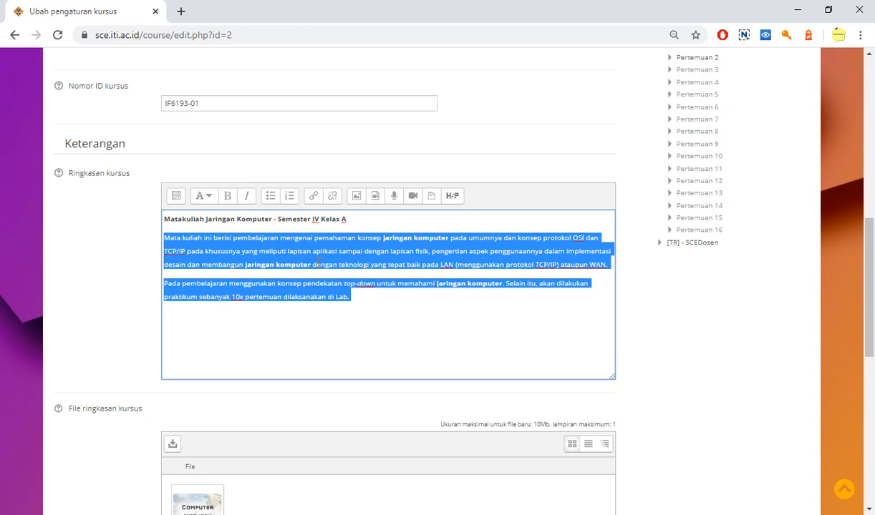
{"action": "scroll", "coordinate": [319, 264], "scroll_direction": "down", "scroll_amount": 1}
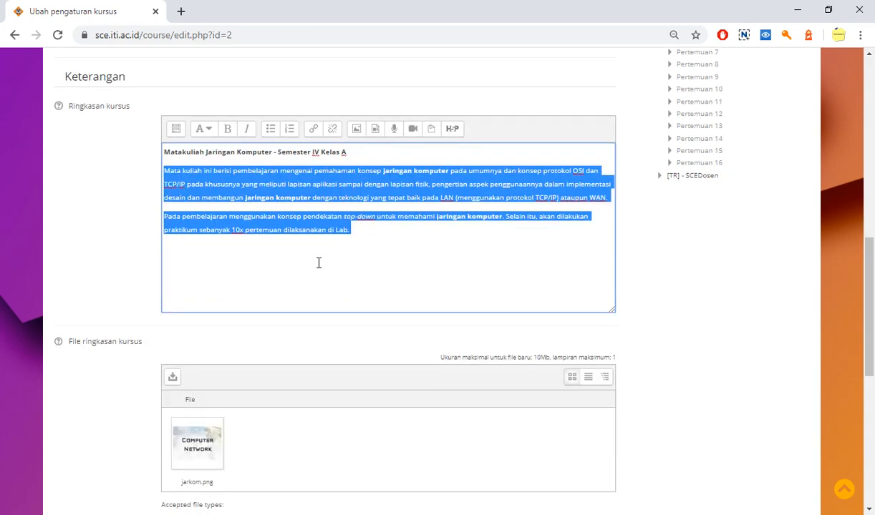
{"action": "scroll", "coordinate": [319, 264], "scroll_direction": "down", "scroll_amount": 2}
{"action": "left_click", "coordinate": [291, 230]}
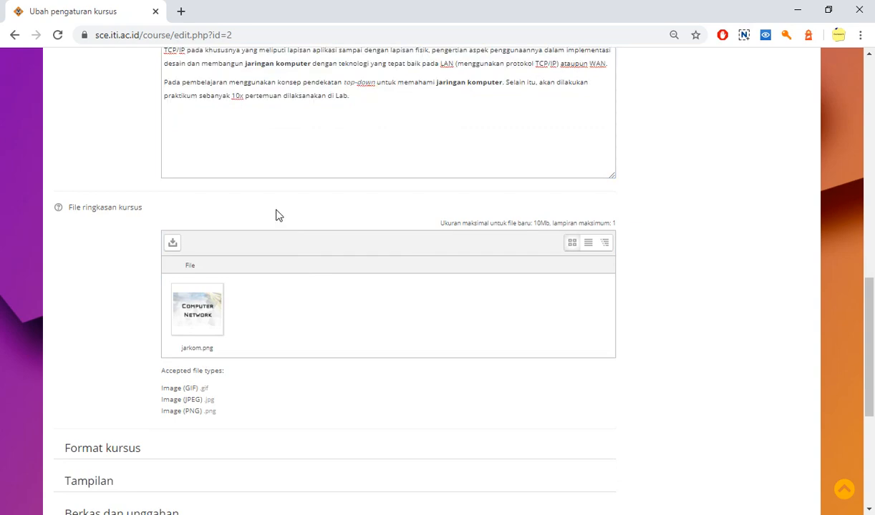
{"action": "scroll", "coordinate": [380, 129], "scroll_direction": "up", "scroll_amount": 1}
{"action": "scroll", "coordinate": [392, 150], "scroll_direction": "up", "scroll_amount": 3}
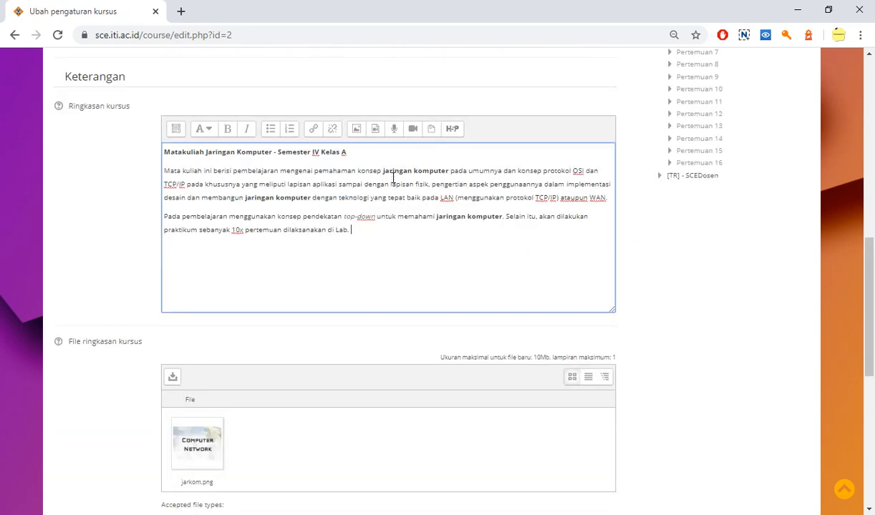
Examine the course summary file area with the jarkom.png image and its accepted file types
{"action": "scroll", "coordinate": [397, 198], "scroll_direction": "down", "scroll_amount": 5}
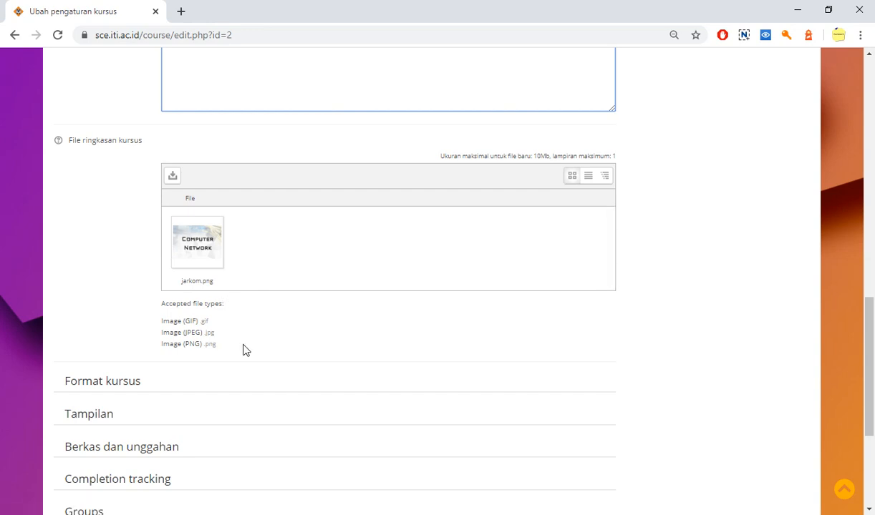
{"action": "scroll", "coordinate": [244, 349], "scroll_direction": "down", "scroll_amount": 1}
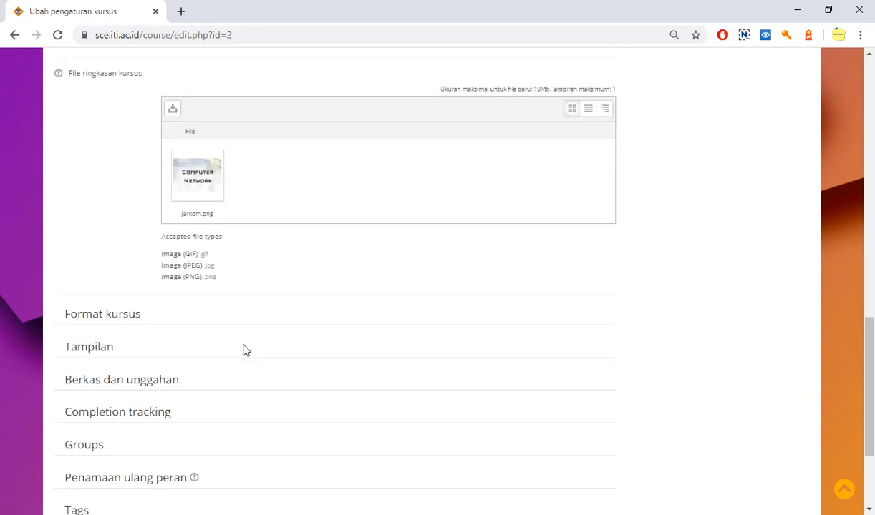
{"action": "scroll", "coordinate": [244, 349], "scroll_direction": "up", "scroll_amount": 1}
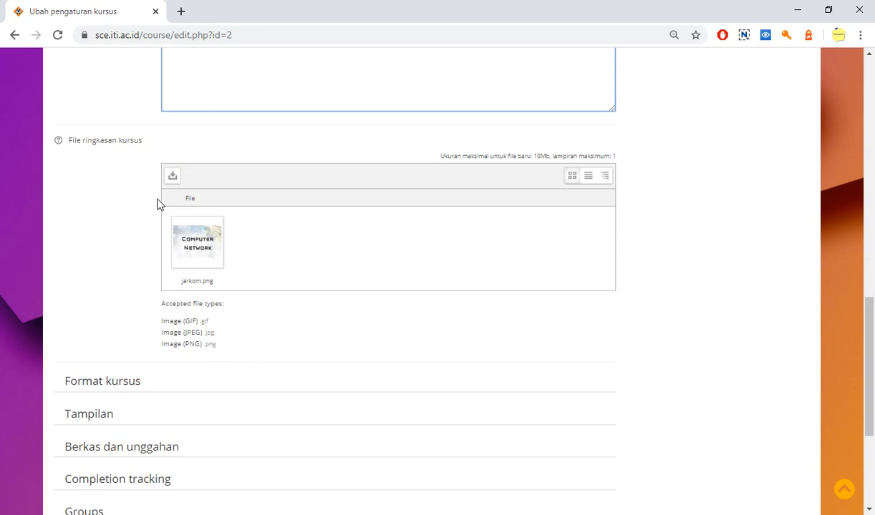
{"action": "left_click", "coordinate": [137, 157]}
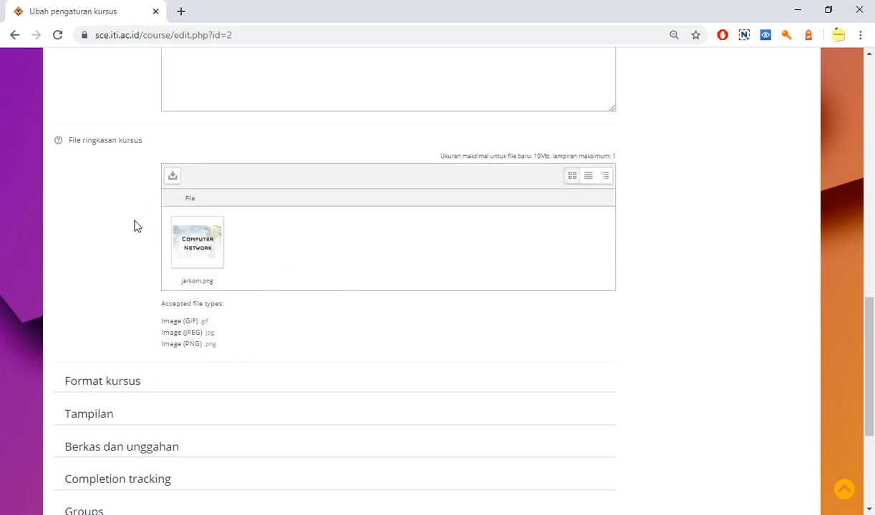
{"action": "scroll", "coordinate": [136, 227], "scroll_direction": "up", "scroll_amount": 6}
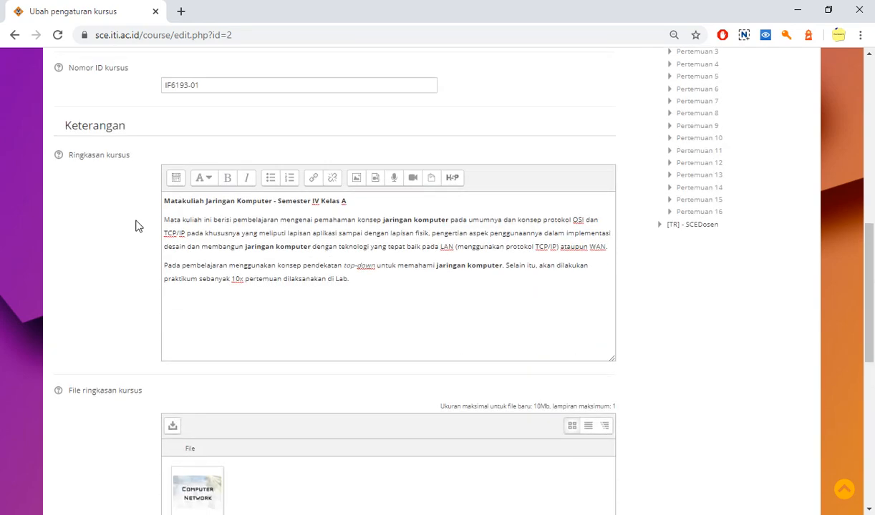
{"action": "scroll", "coordinate": [139, 226], "scroll_direction": "up", "scroll_amount": 4}
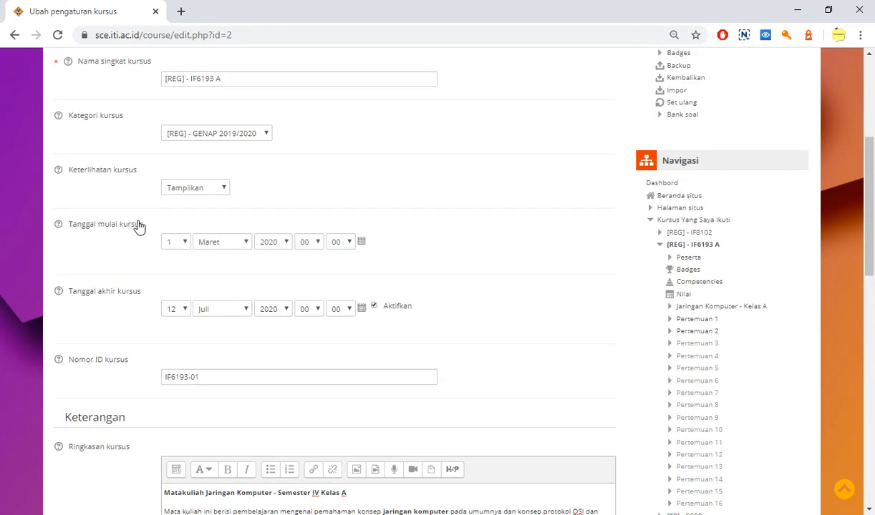
{"action": "scroll", "coordinate": [140, 226], "scroll_direction": "down", "scroll_amount": 1}
{"action": "scroll", "coordinate": [139, 226], "scroll_direction": "down", "scroll_amount": 10}
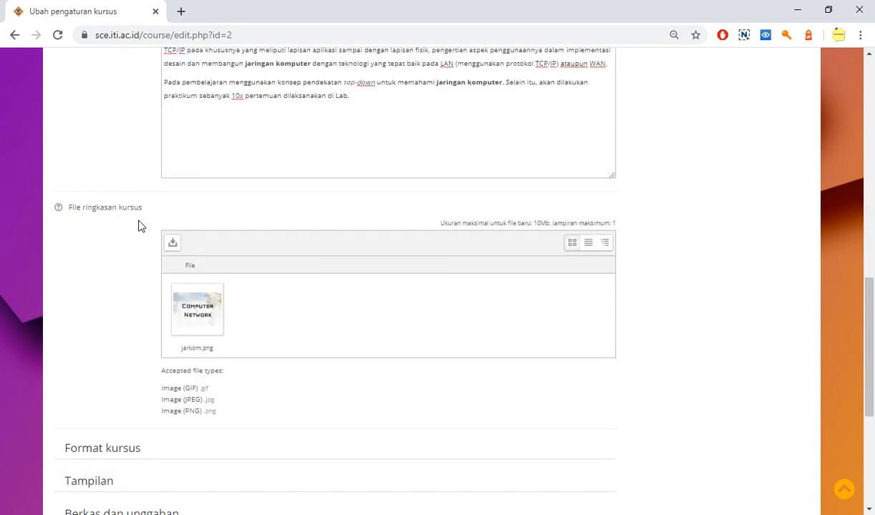
{"action": "scroll", "coordinate": [139, 226], "scroll_direction": "down", "scroll_amount": 2}
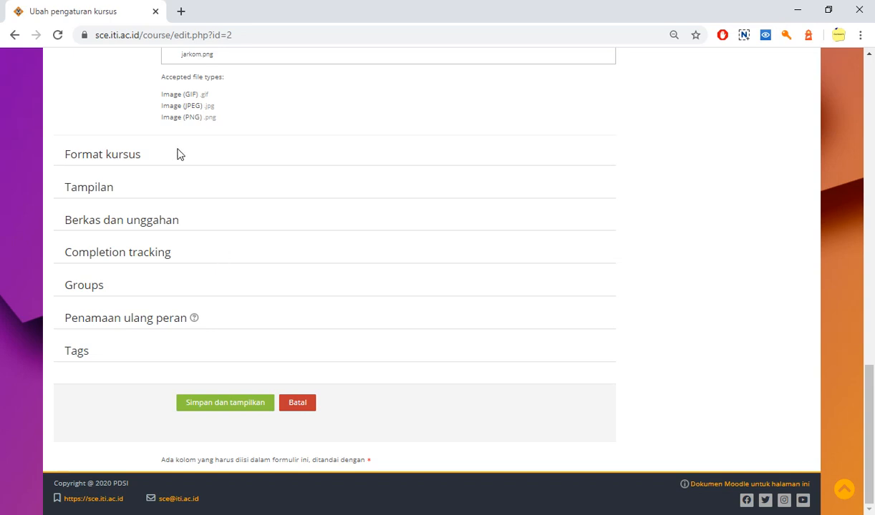
Expand the Format kursus and Tampilan sections to view their options and collapse each one again
{"action": "left_click", "coordinate": [108, 160]}
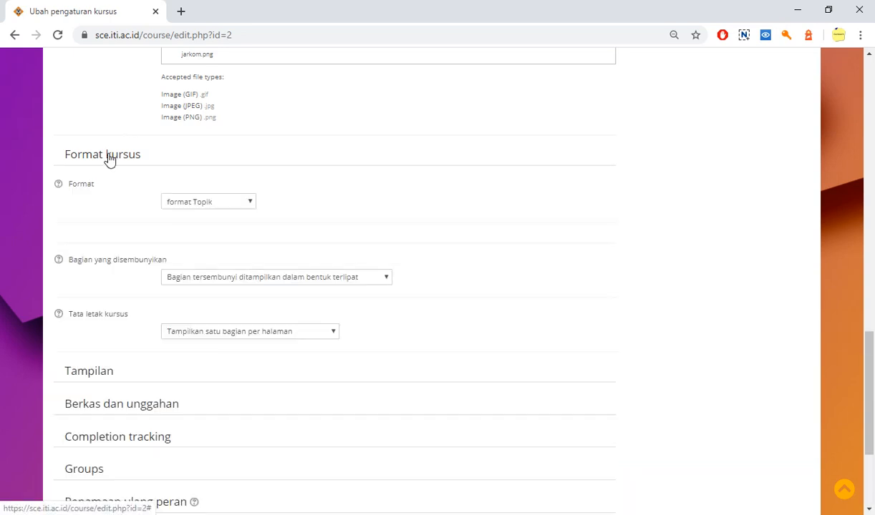
{"action": "left_click", "coordinate": [109, 160]}
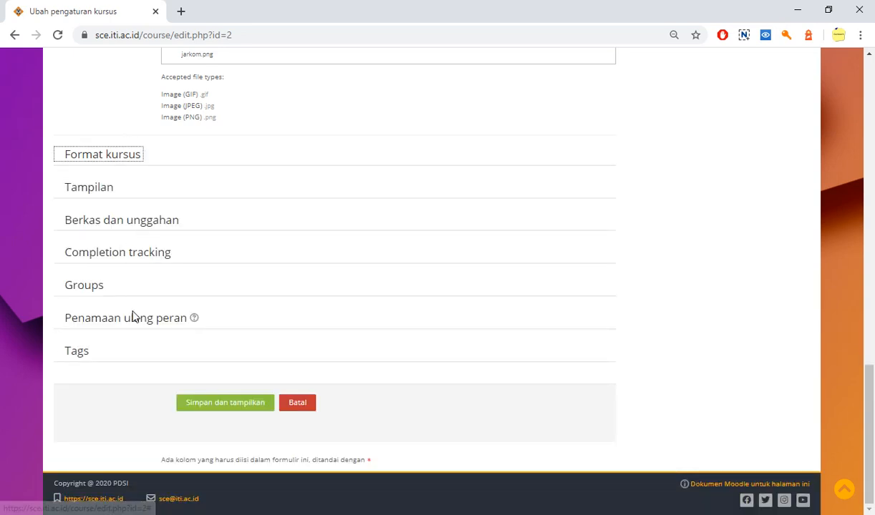
{"action": "left_click", "coordinate": [113, 122]}
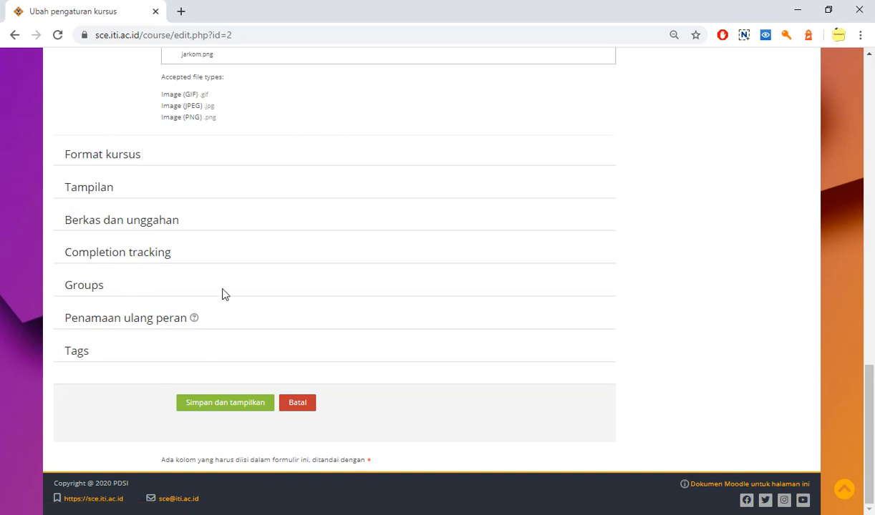
{"action": "left_click", "coordinate": [80, 161]}
{"action": "left_click", "coordinate": [80, 163]}
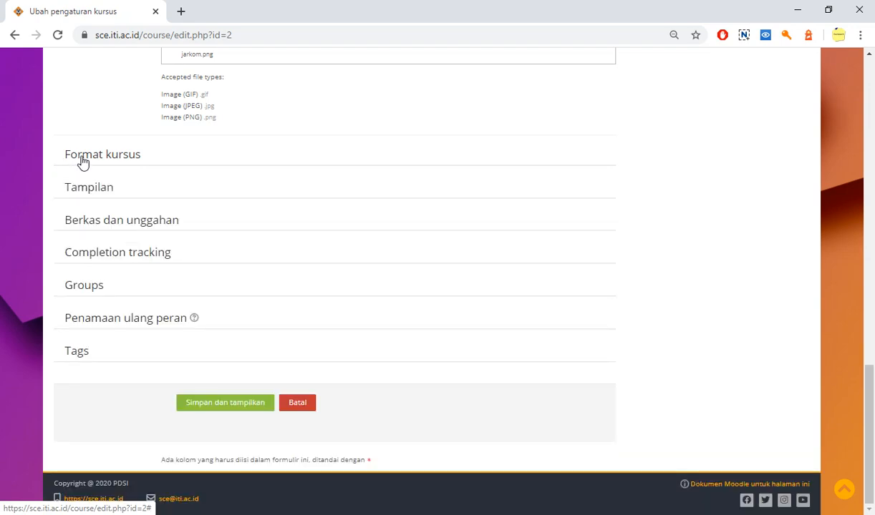
{"action": "left_click", "coordinate": [106, 197]}
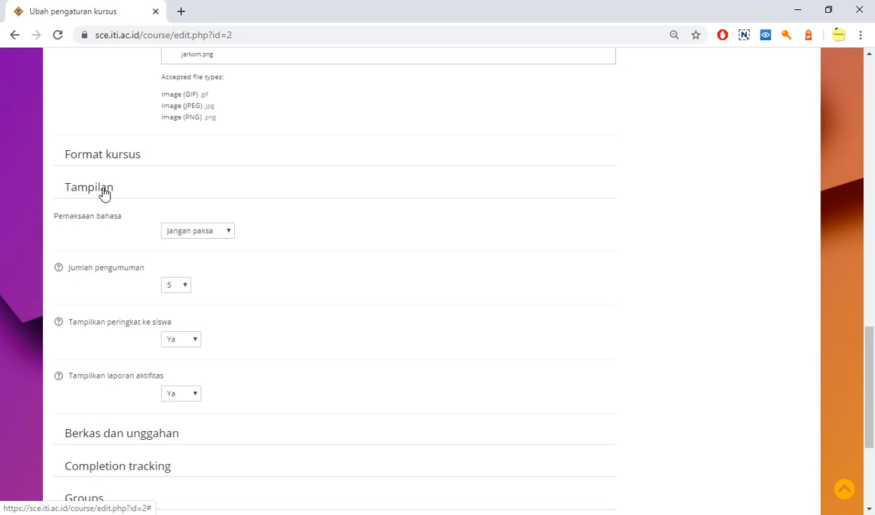
{"action": "left_click", "coordinate": [104, 192]}
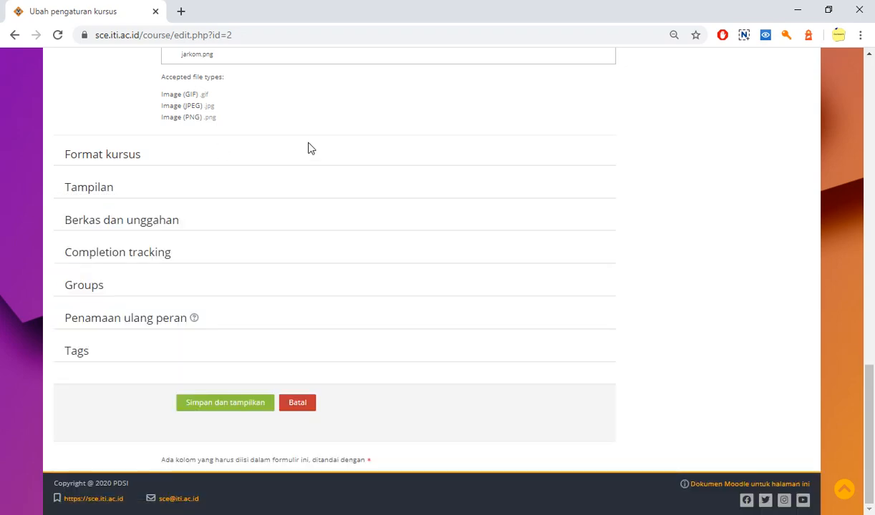
Look over the course settings form once more, save it and display the course page
{"action": "scroll", "coordinate": [310, 148], "scroll_direction": "up", "scroll_amount": 20}
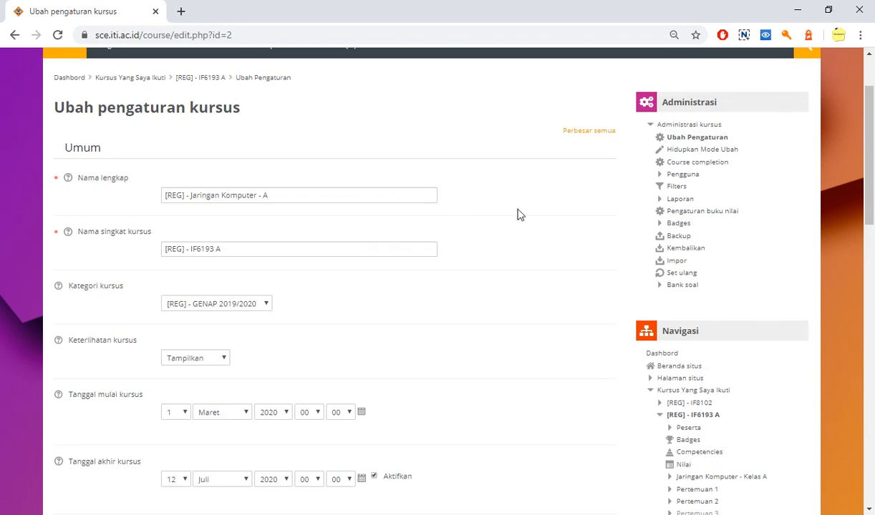
{"action": "scroll", "coordinate": [520, 215], "scroll_direction": "down", "scroll_amount": 3}
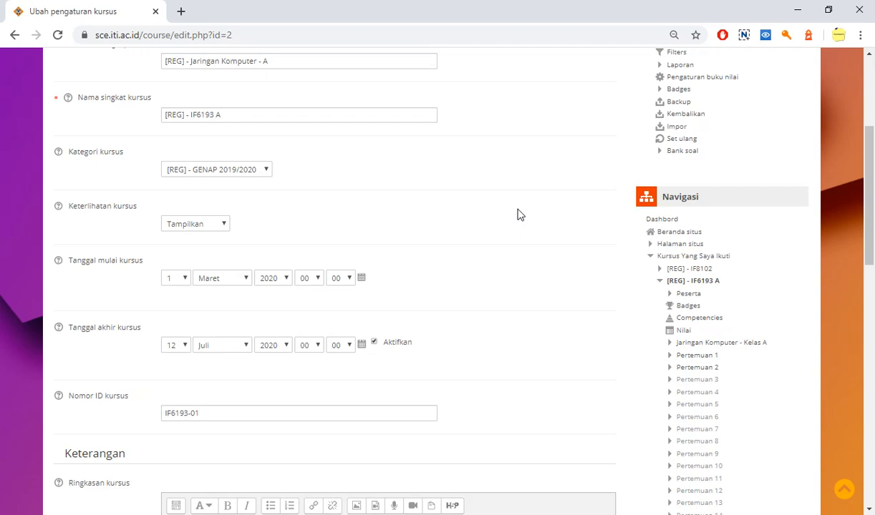
{"action": "scroll", "coordinate": [520, 214], "scroll_direction": "down", "scroll_amount": 1}
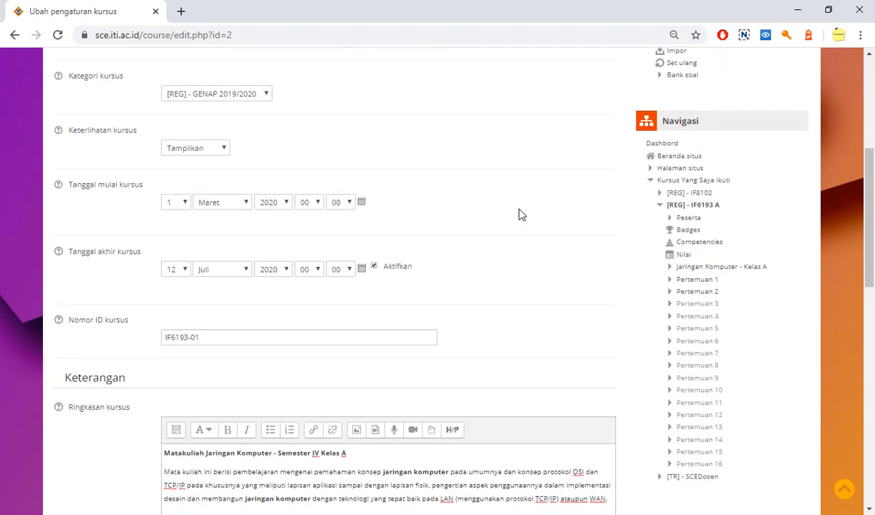
{"action": "scroll", "coordinate": [520, 215], "scroll_direction": "down", "scroll_amount": 7}
{"action": "scroll", "coordinate": [519, 215], "scroll_direction": "down", "scroll_amount": 2}
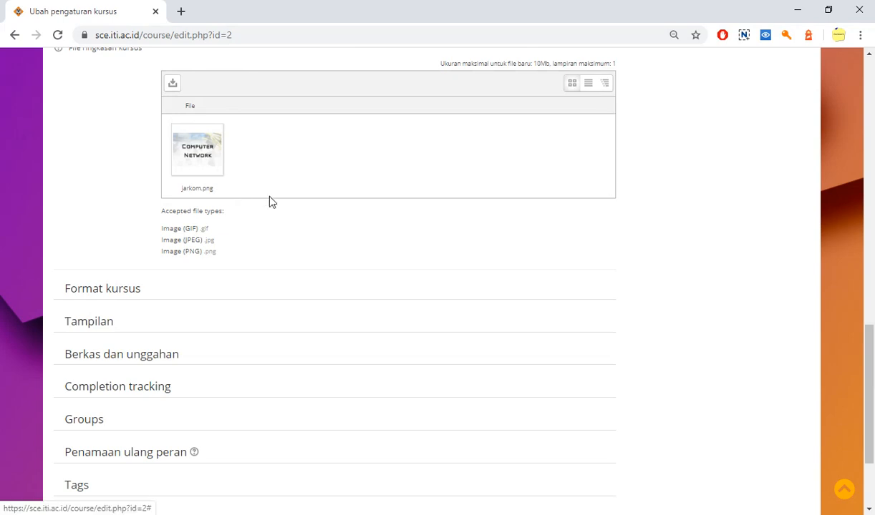
{"action": "scroll", "coordinate": [294, 244], "scroll_direction": "down", "scroll_amount": 2}
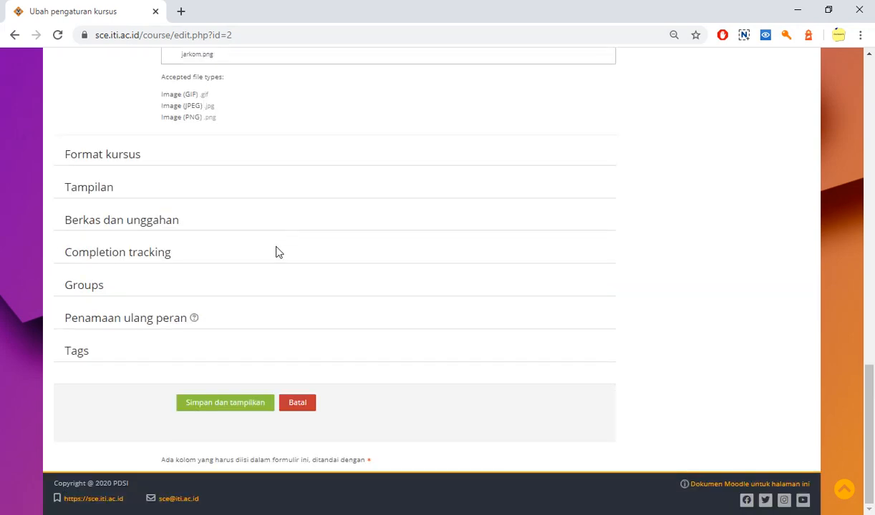
{"action": "left_click", "coordinate": [212, 405]}
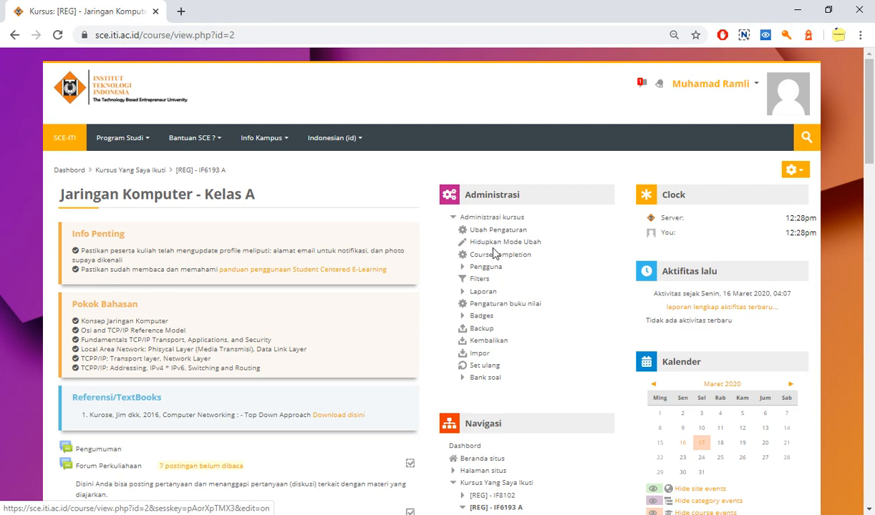
Turn on editing mode for the course and rename its opening section to "Jaringan Komputer - IF Kelas A"
{"action": "left_click", "coordinate": [494, 244]}
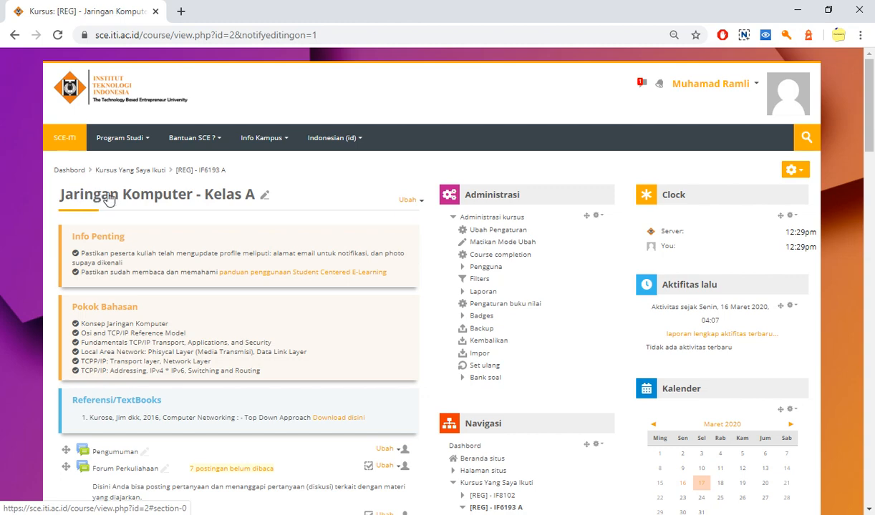
{"action": "left_click", "coordinate": [263, 197]}
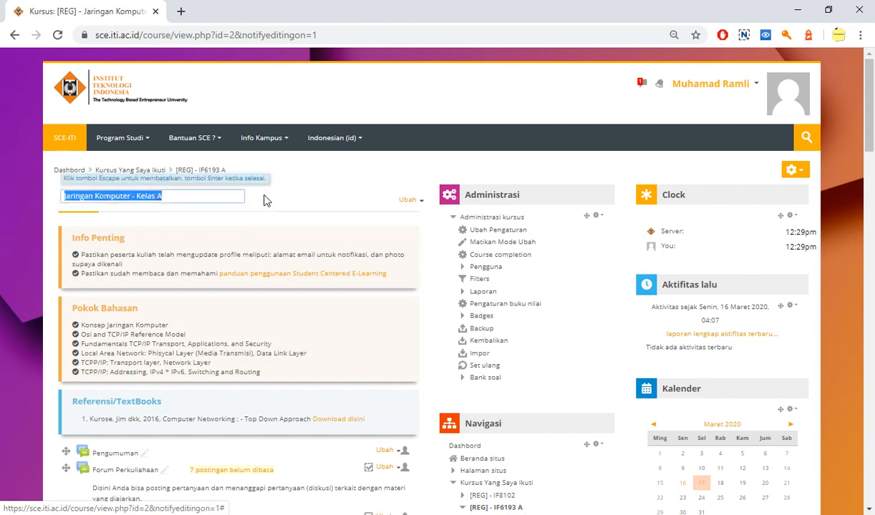
{"action": "left_click", "coordinate": [188, 200]}
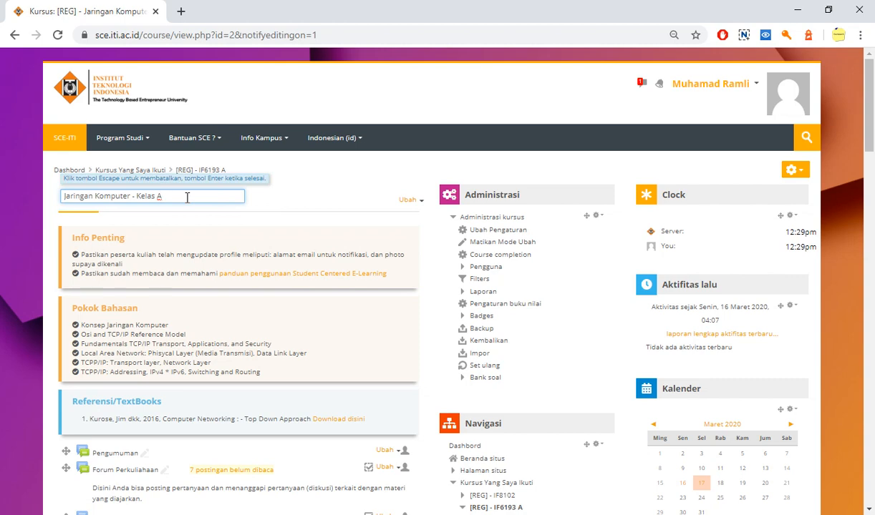
{"action": "key", "text": "Left"}
{"action": "key", "text": "Left"}
{"action": "key", "text": "Left"}
{"action": "key", "text": "Left"}
{"action": "key", "text": "Left"}
{"action": "key", "text": "Left"}
{"action": "key", "text": "Left"}
{"action": "type", "text": "R"}
{"action": "key", "text": "Return"}
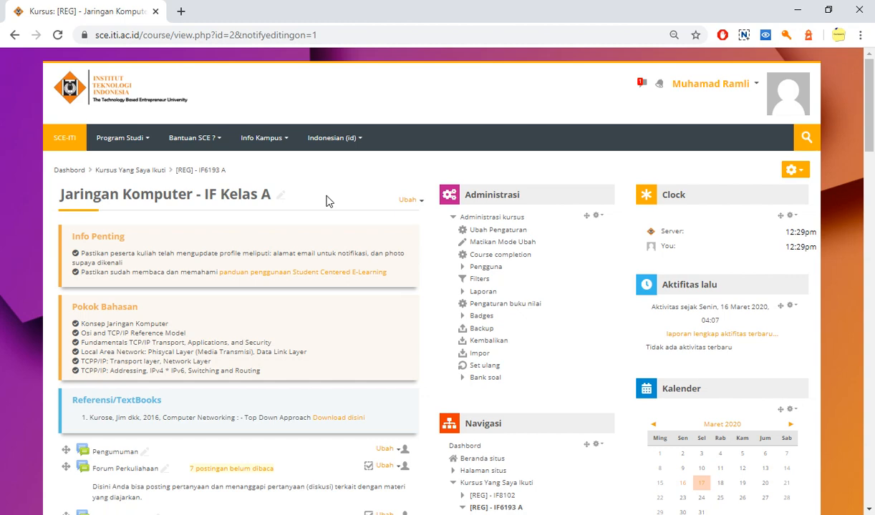
Open the edit form of the opening section "Jaringan Komputer - IF Kelas A" and bring its description into view
{"action": "scroll", "coordinate": [326, 201], "scroll_direction": "down", "scroll_amount": 1}
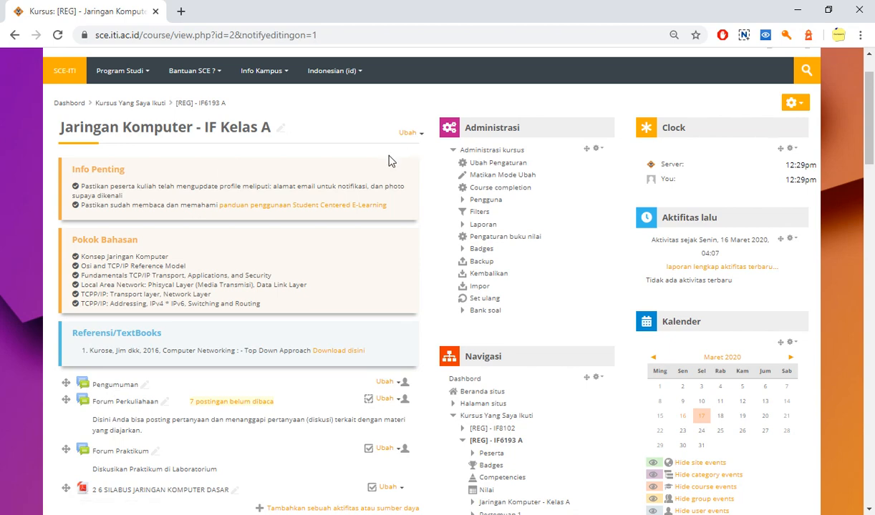
{"action": "left_click", "coordinate": [418, 135]}
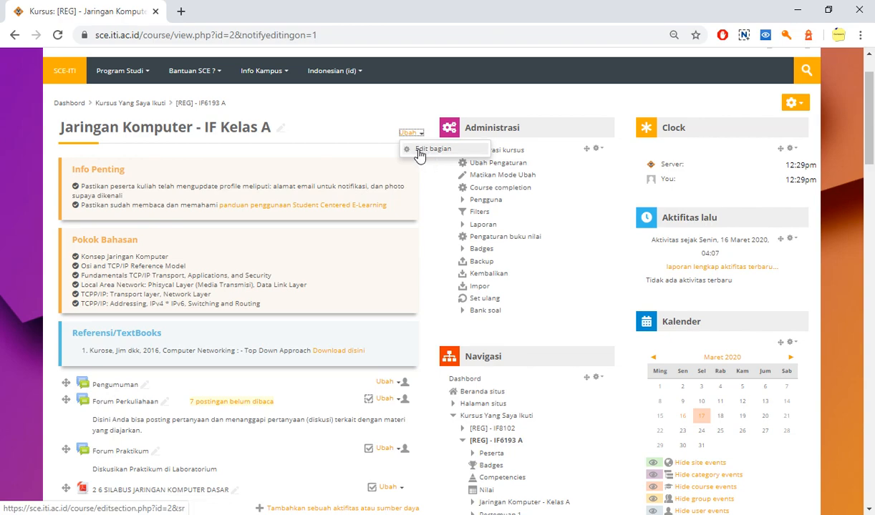
{"action": "left_click", "coordinate": [419, 151]}
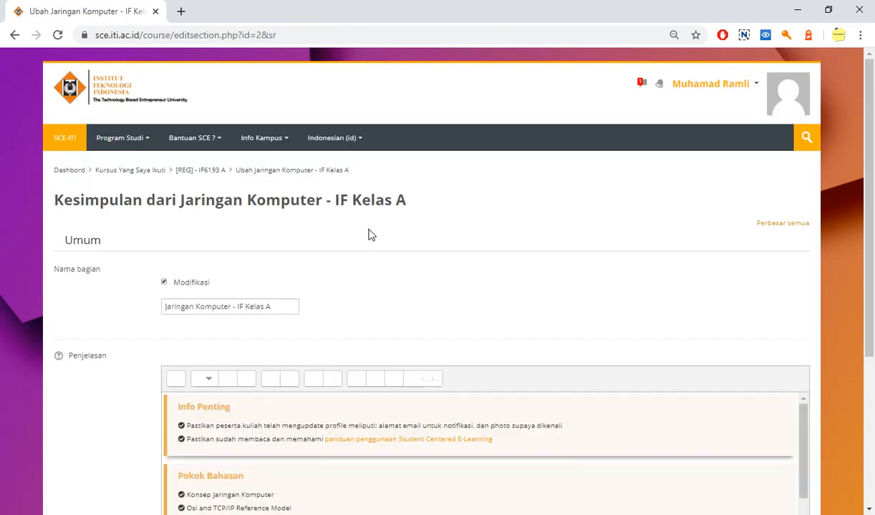
{"action": "scroll", "coordinate": [378, 249], "scroll_direction": "down", "scroll_amount": 3}
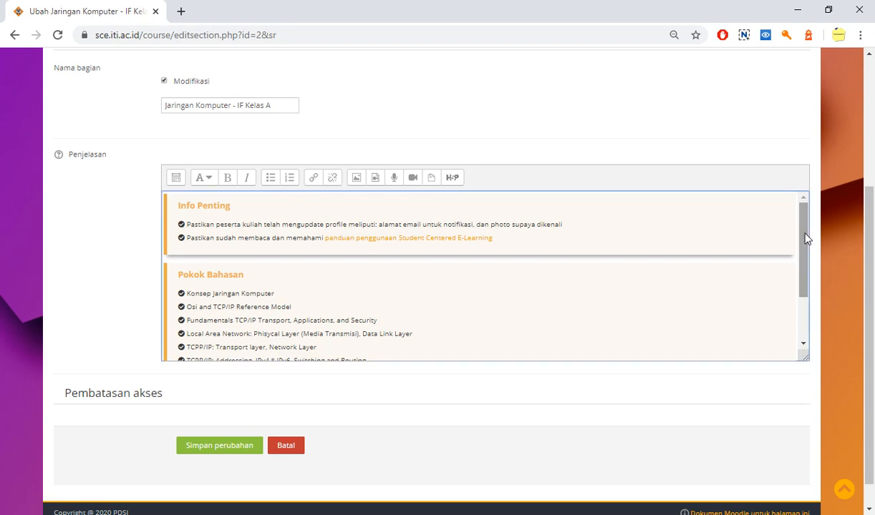
Look through the Info Penting, Pokok Bahasan and Referensi/TextBooks boxes in the section description
{"action": "mouse_move", "coordinate": [804, 247]}
{"action": "left_mouse_down"}
{"action": "mouse_move", "coordinate": [806, 256]}
{"action": "mouse_move", "coordinate": [803, 245]}
{"action": "left_mouse_up"}
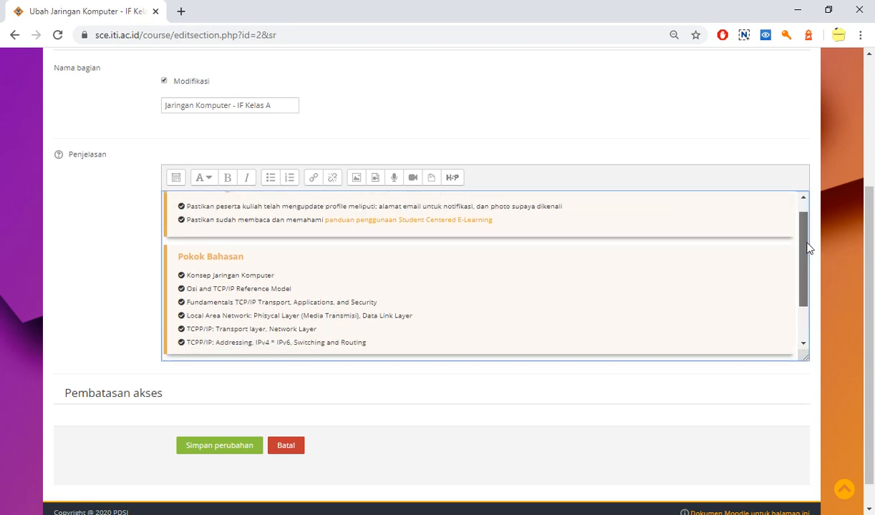
{"action": "scroll", "coordinate": [439, 267], "scroll_direction": "up", "scroll_amount": 1}
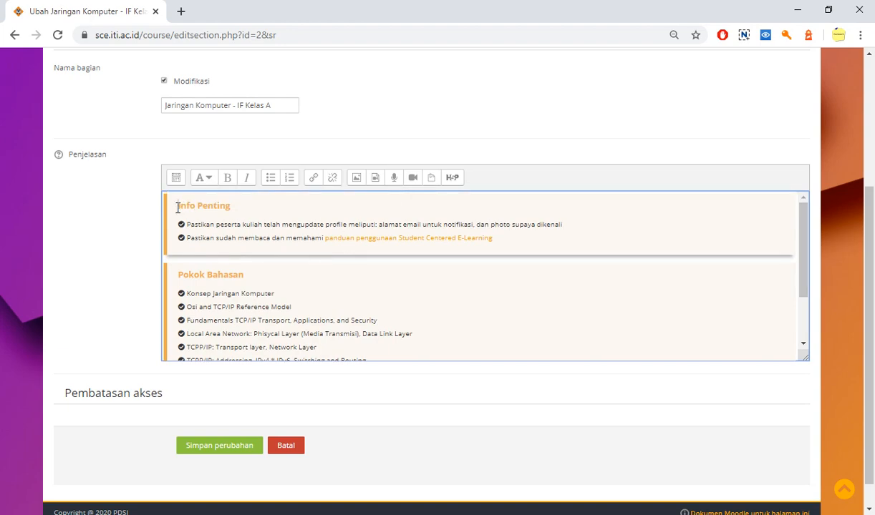
{"action": "left_click_drag", "start_coordinate": [177, 207], "coordinate": [525, 244]}
{"action": "scroll", "coordinate": [693, 264], "scroll_direction": "down", "scroll_amount": 2}
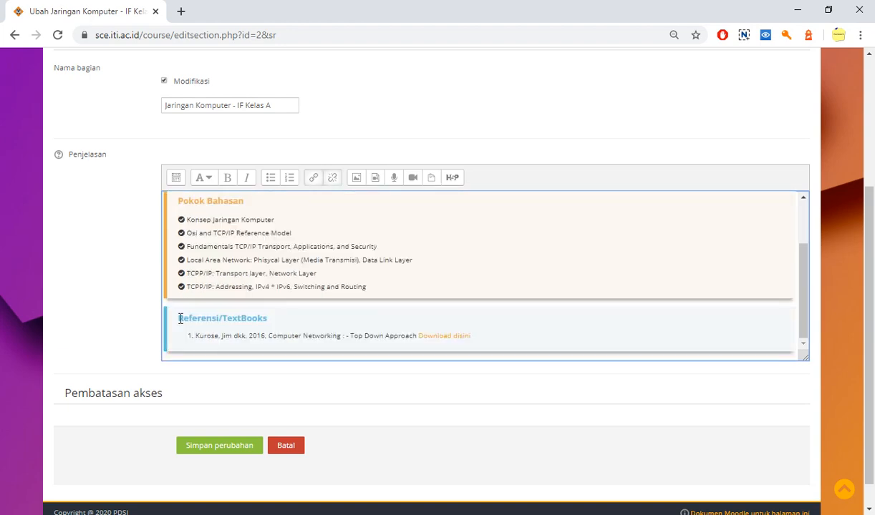
{"action": "scroll", "coordinate": [293, 326], "scroll_direction": "up", "scroll_amount": 2}
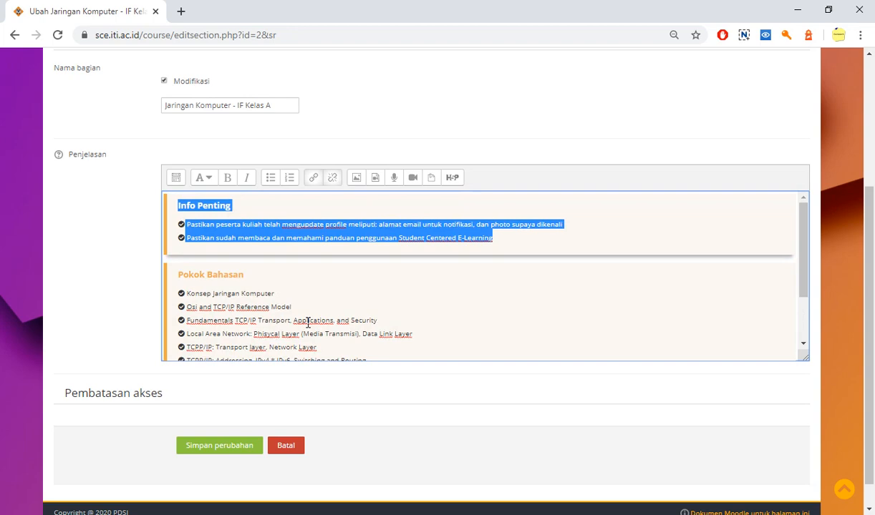
{"action": "left_click", "coordinate": [496, 244]}
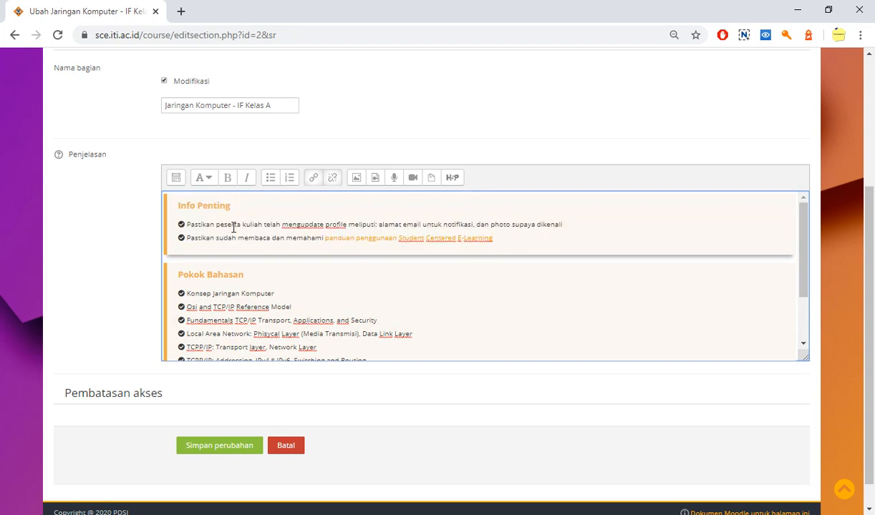
{"action": "scroll", "coordinate": [237, 229], "scroll_direction": "down", "scroll_amount": 2}
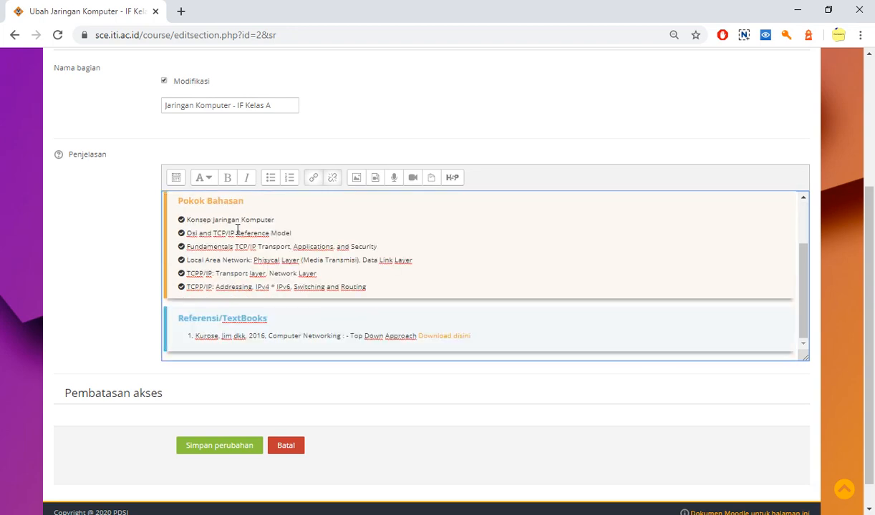
{"action": "scroll", "coordinate": [238, 230], "scroll_direction": "up", "scroll_amount": 2}
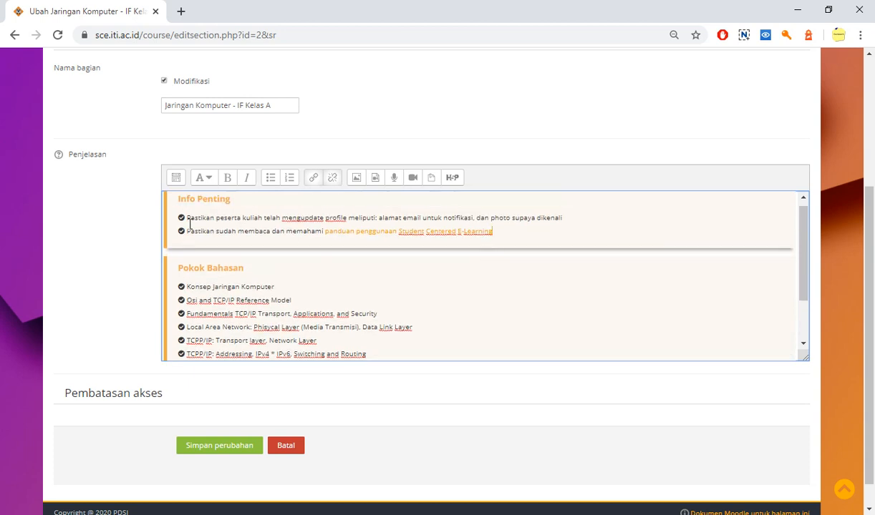
Add a period after "photo supaya dikenali" in the first Info Penting item of the section description
{"action": "left_click", "coordinate": [572, 218]}
{"action": "type", "text": "."}
{"action": "scroll", "coordinate": [310, 308], "scroll_direction": "down", "scroll_amount": 2}
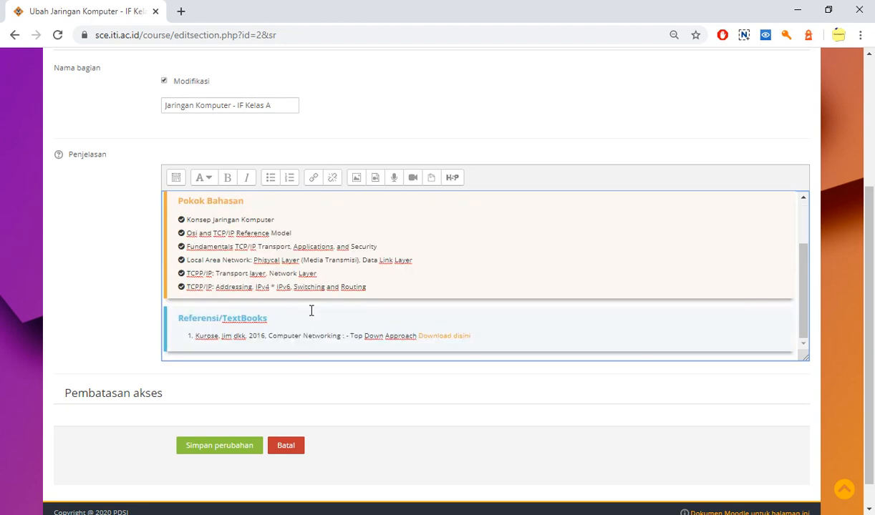
{"action": "scroll", "coordinate": [312, 304], "scroll_direction": "up", "scroll_amount": 2}
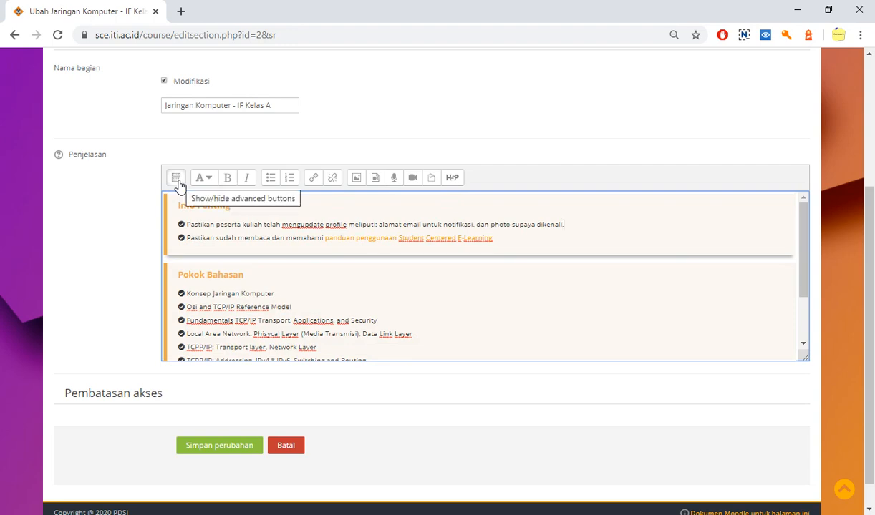
Review the whole section description again, including the textbook reference with its download link and the list of discussion topics
{"action": "scroll", "coordinate": [277, 238], "scroll_direction": "down", "scroll_amount": 2}
{"action": "scroll", "coordinate": [276, 248], "scroll_direction": "up", "scroll_amount": 2}
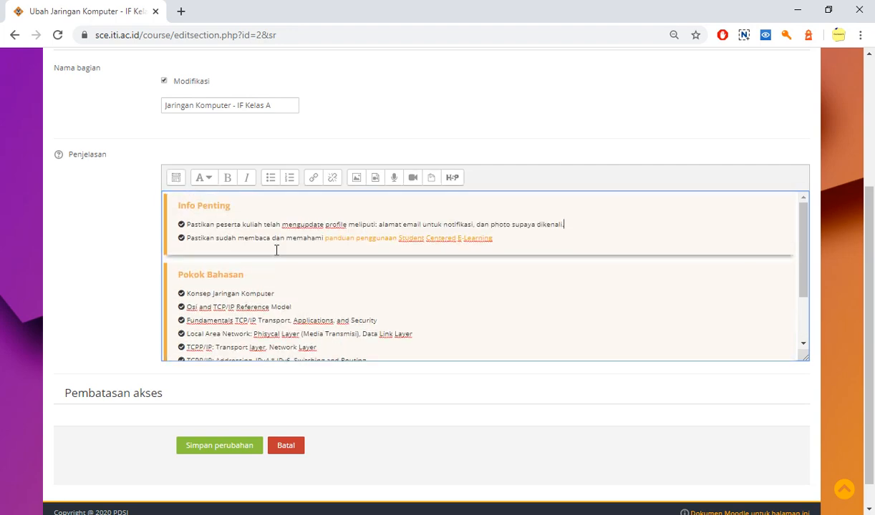
{"action": "scroll", "coordinate": [393, 277], "scroll_direction": "down", "scroll_amount": 2}
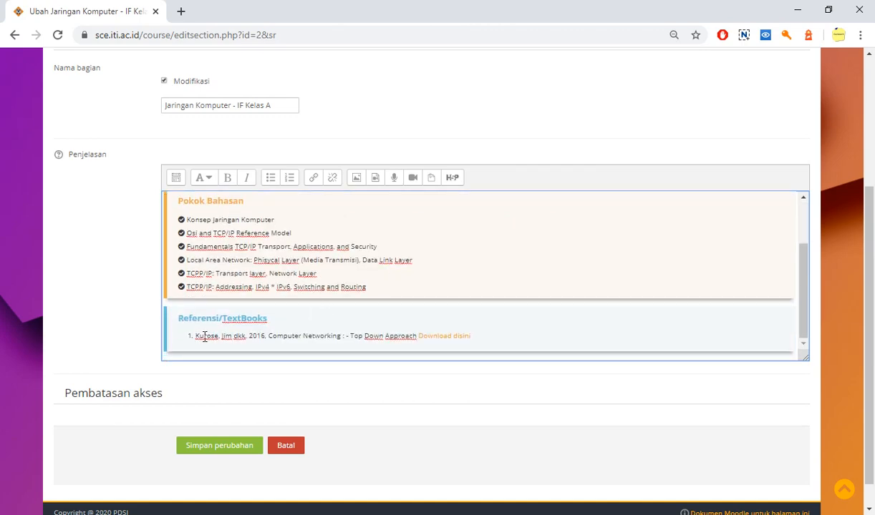
{"action": "left_click_drag", "start_coordinate": [194, 336], "coordinate": [394, 337]}
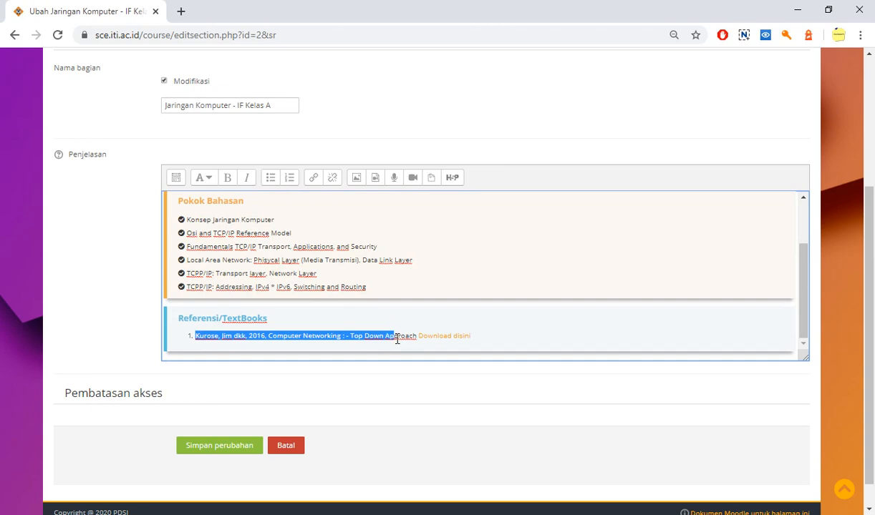
{"action": "left_click", "coordinate": [765, 337]}
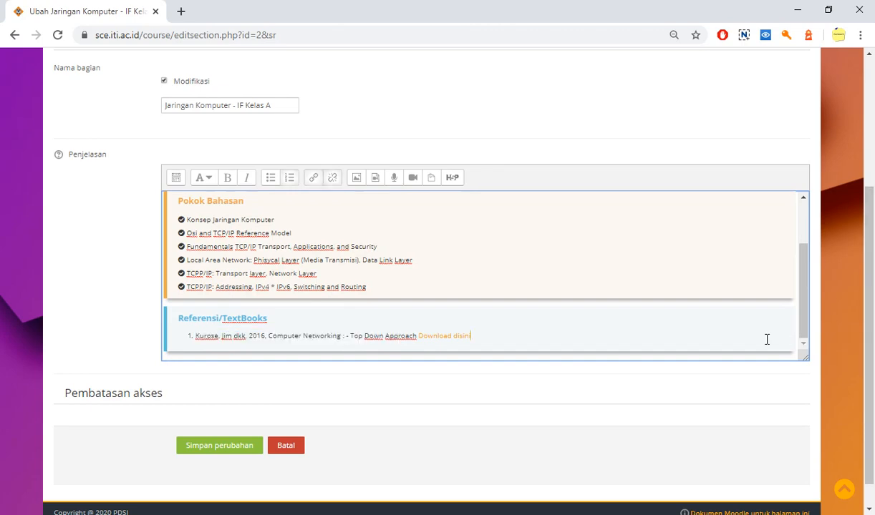
{"action": "scroll", "coordinate": [316, 293], "scroll_direction": "up", "scroll_amount": 5}
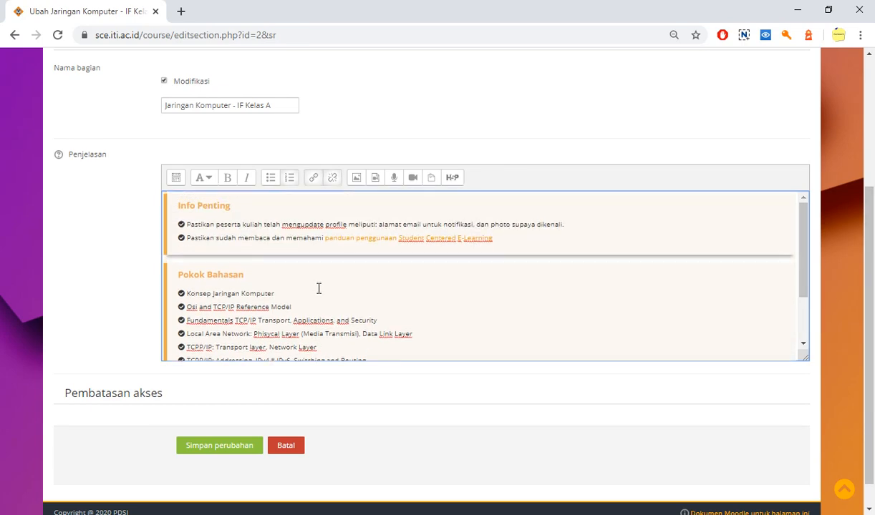
{"action": "scroll", "coordinate": [151, 278], "scroll_direction": "down", "scroll_amount": 2}
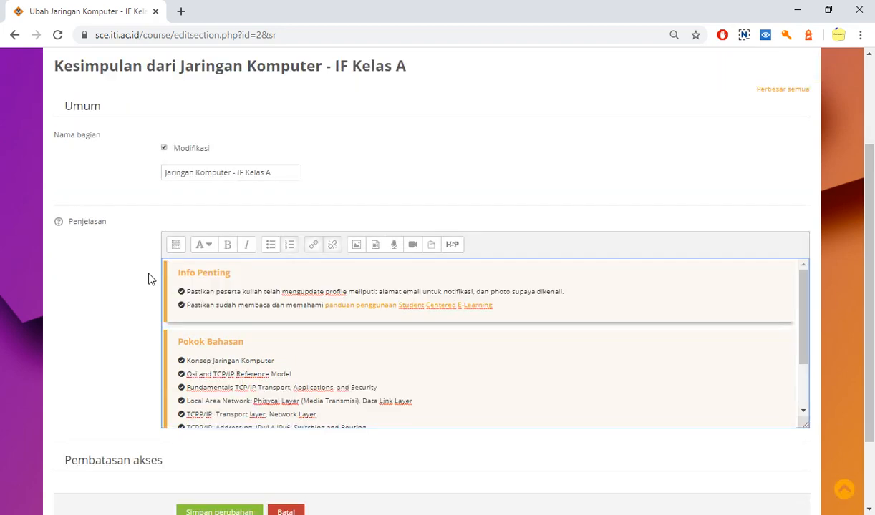
{"action": "scroll", "coordinate": [150, 278], "scroll_direction": "down", "scroll_amount": 1}
{"action": "scroll", "coordinate": [180, 256], "scroll_direction": "down", "scroll_amount": 3}
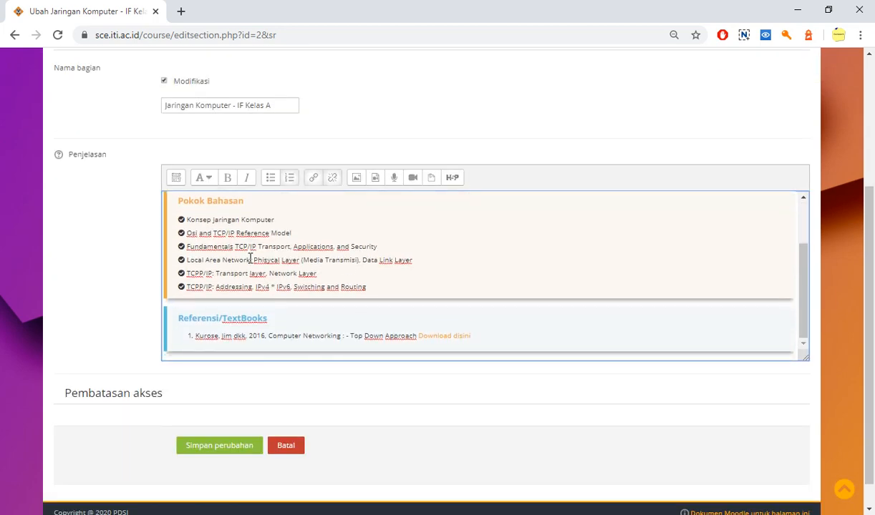
{"action": "scroll", "coordinate": [250, 259], "scroll_direction": "down", "scroll_amount": 1}
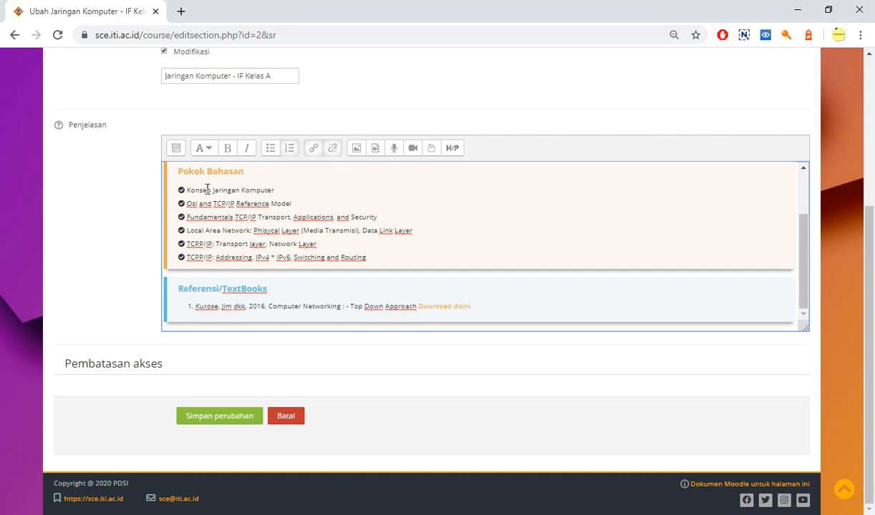
{"action": "scroll", "coordinate": [266, 246], "scroll_direction": "up", "scroll_amount": 3}
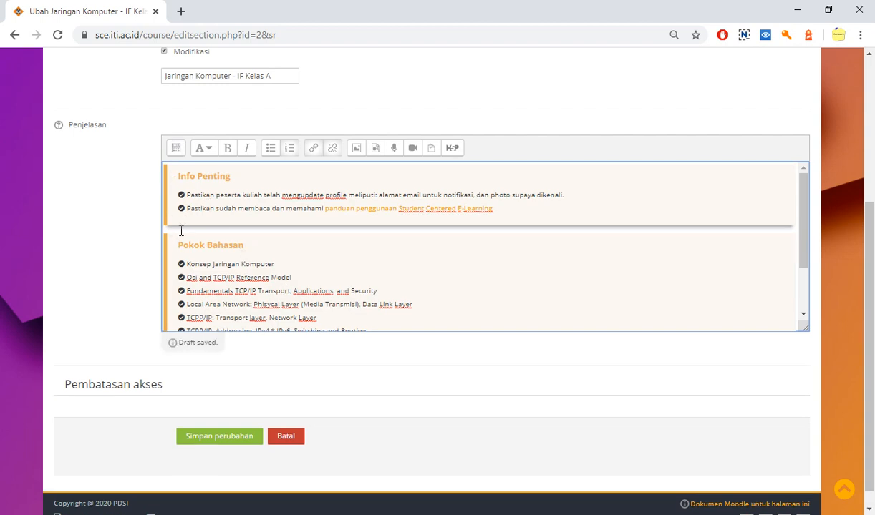
Show the advanced editing tools of the description editor and switch the description to its HTML source
{"action": "left_click", "coordinate": [175, 149]}
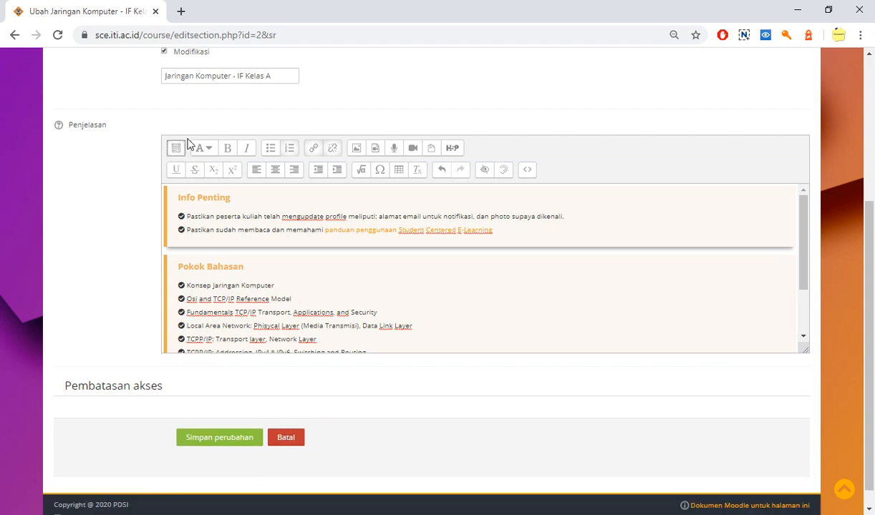
{"action": "left_click", "coordinate": [529, 174]}
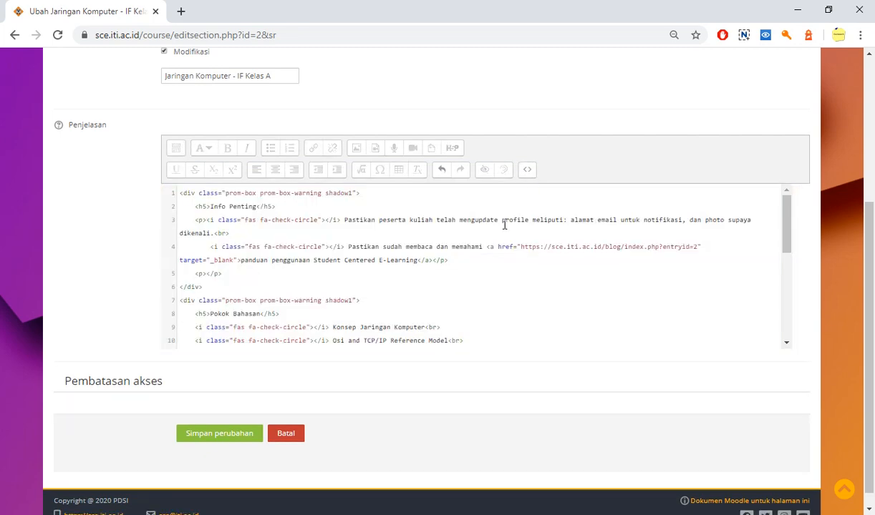
{"action": "scroll", "coordinate": [471, 240], "scroll_direction": "down", "scroll_amount": 1}
{"action": "scroll", "coordinate": [470, 240], "scroll_direction": "up", "scroll_amount": 1}
Copy the complete HTML block of the Info Penting box, from its opening div tag to its closing div tag
{"action": "left_click_drag", "start_coordinate": [217, 287], "coordinate": [177, 202]}
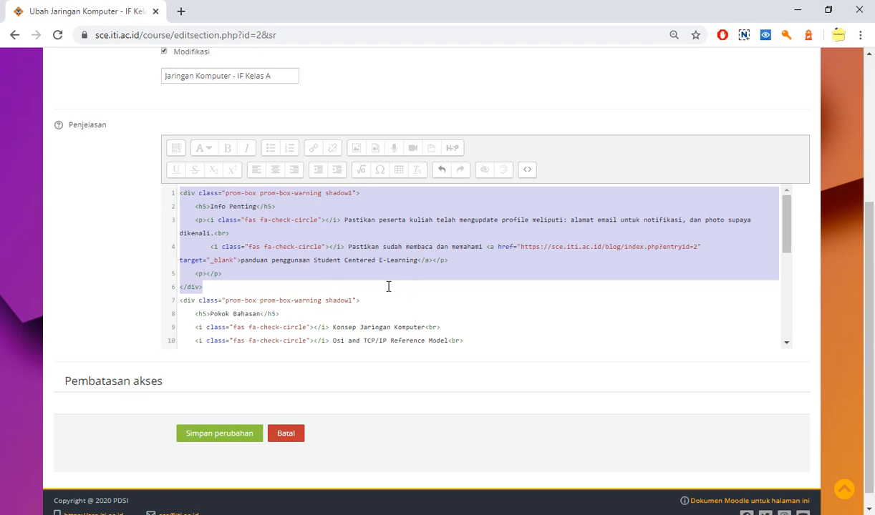
{"action": "left_click", "coordinate": [180, 194]}
{"action": "left_click_drag", "start_coordinate": [180, 193], "coordinate": [371, 190]}
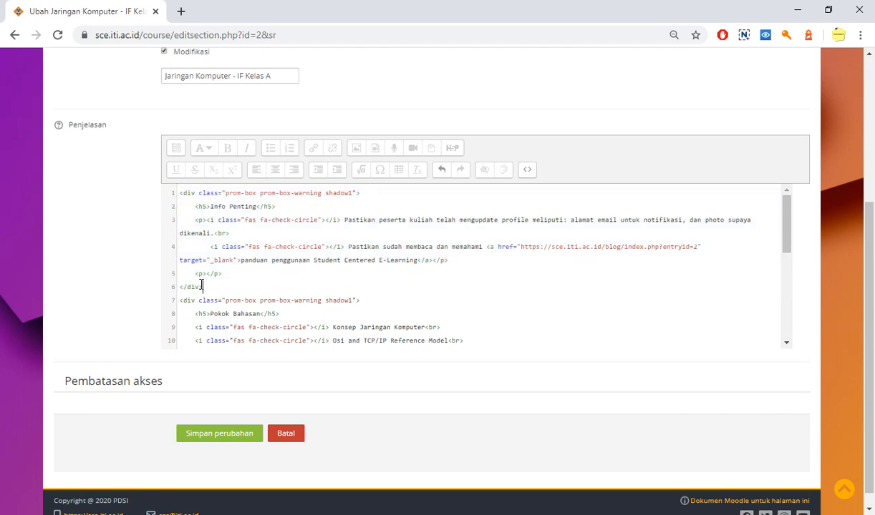
{"action": "left_click_drag", "start_coordinate": [203, 287], "coordinate": [176, 194]}
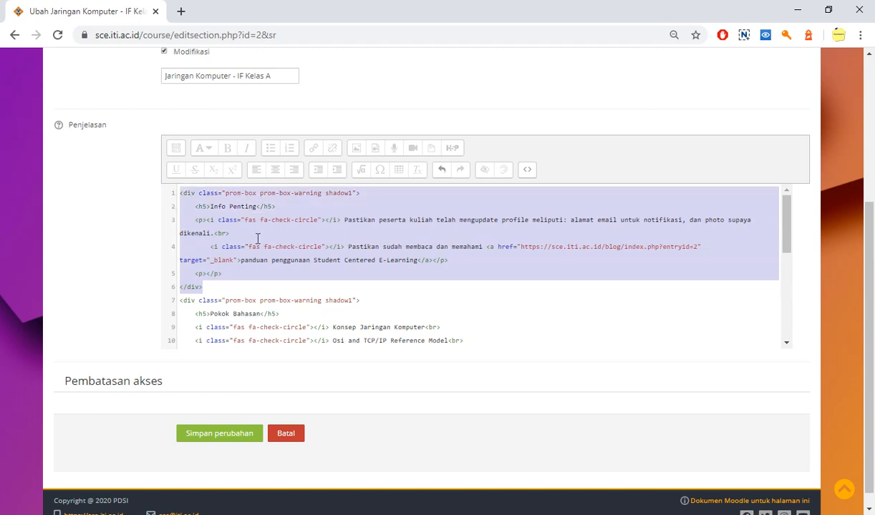
{"action": "left_click", "coordinate": [303, 268]}
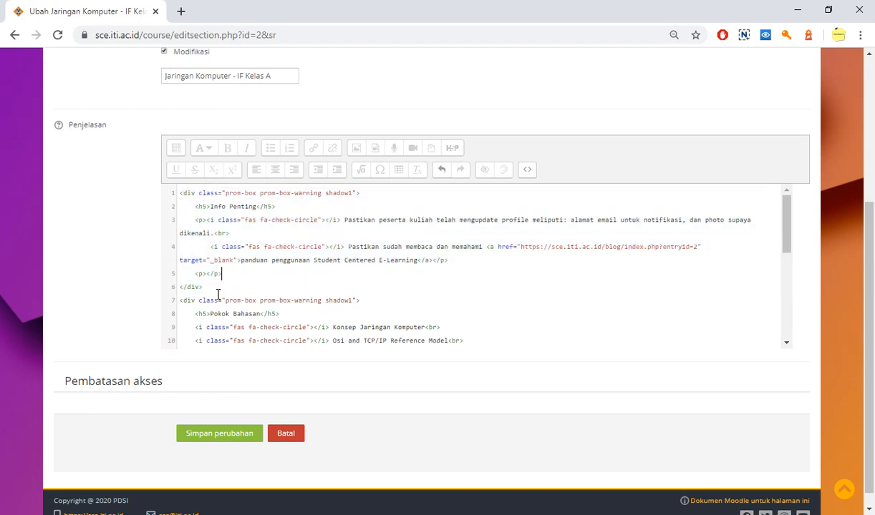
{"action": "left_click_drag", "start_coordinate": [208, 287], "coordinate": [179, 194]}
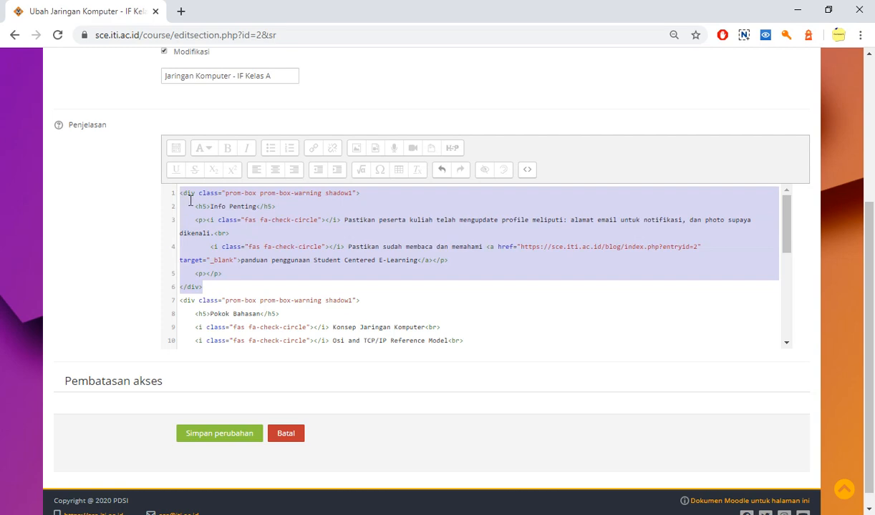
{"action": "left_click", "coordinate": [218, 286]}
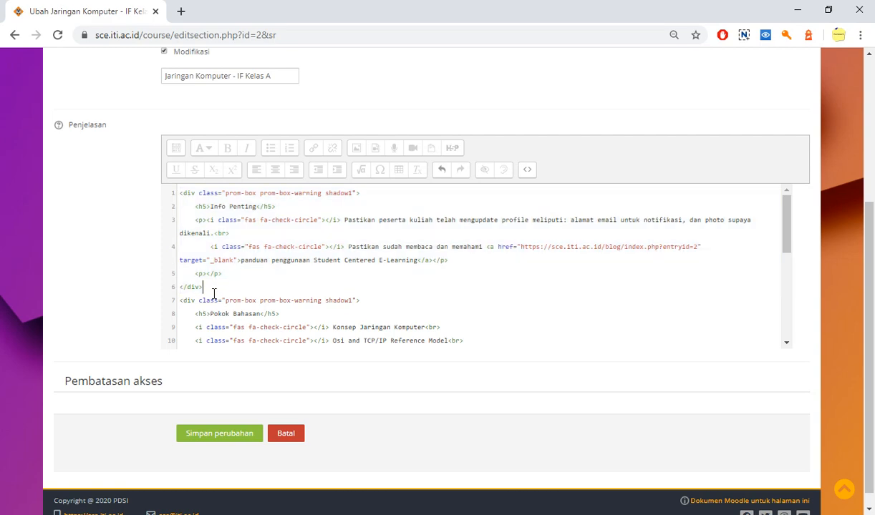
{"action": "left_click_drag", "start_coordinate": [218, 286], "coordinate": [180, 194]}
{"action": "key", "text": "ctrl+c"}
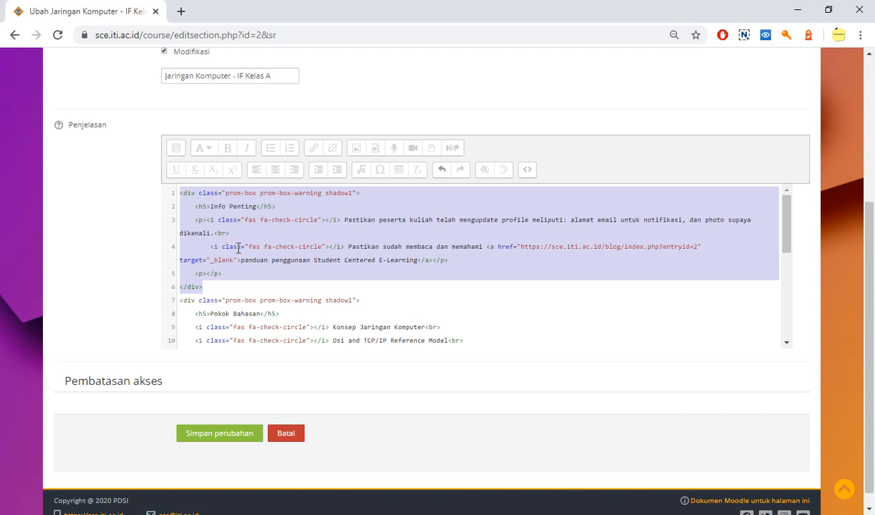
Add empty lines at the start of the HTML source, paste the copied Info Penting block there and select the pasted block
{"action": "left_click", "coordinate": [179, 193]}
{"action": "key", "text": "Return"}
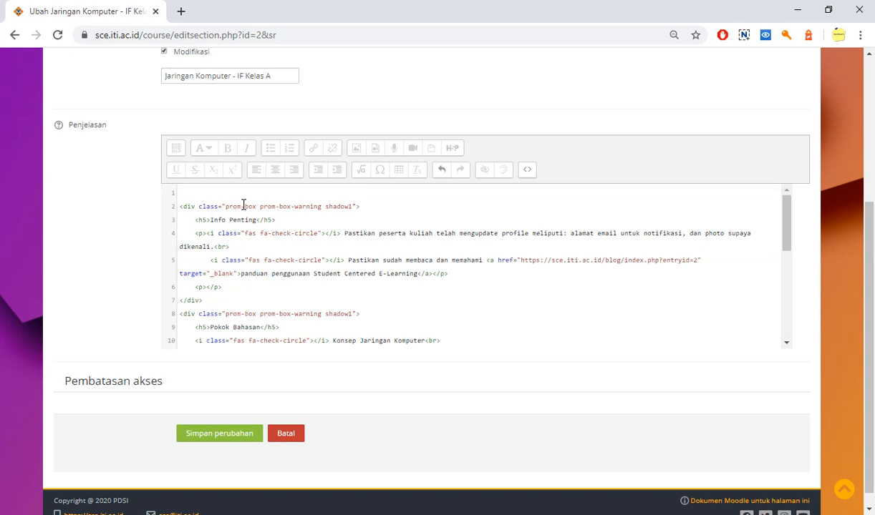
{"action": "left_click", "coordinate": [202, 287]}
{"action": "key", "text": "Up"}
{"action": "key", "text": "Up"}
{"action": "key", "text": "Up"}
{"action": "key", "text": "Up"}
{"action": "key", "text": "Up"}
{"action": "key", "text": "Up"}
{"action": "key", "text": "Up"}
{"action": "key", "text": "Return"}
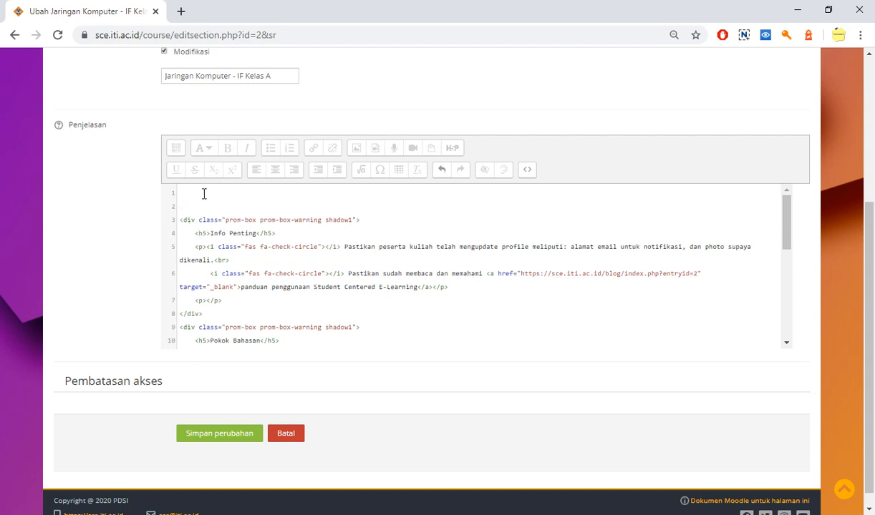
{"action": "key", "text": "ctrl+v"}
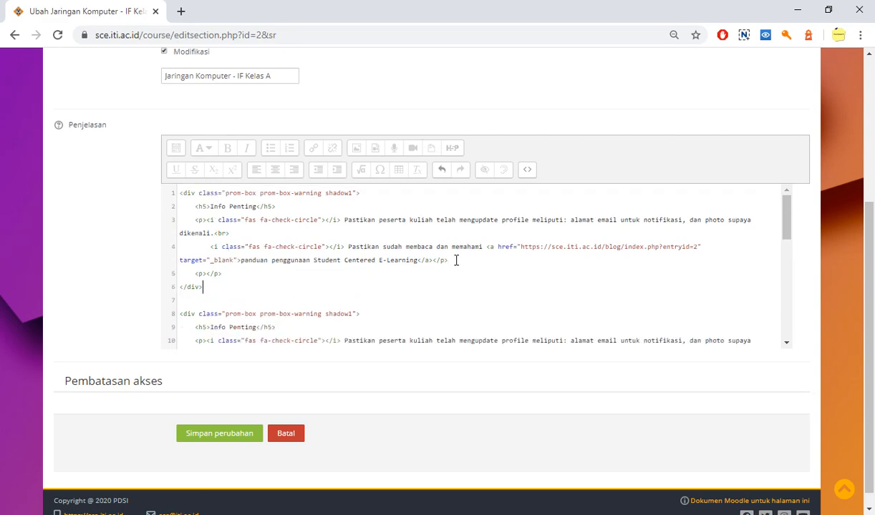
{"action": "left_click_drag", "start_coordinate": [234, 301], "coordinate": [166, 195]}
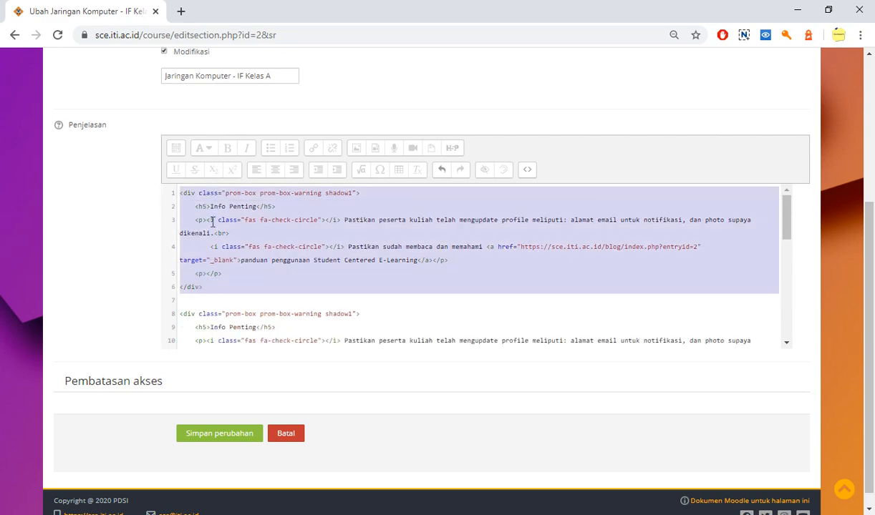
Compare the rendered description containing both Info Penting boxes with its HTML source
{"action": "left_click", "coordinate": [527, 172]}
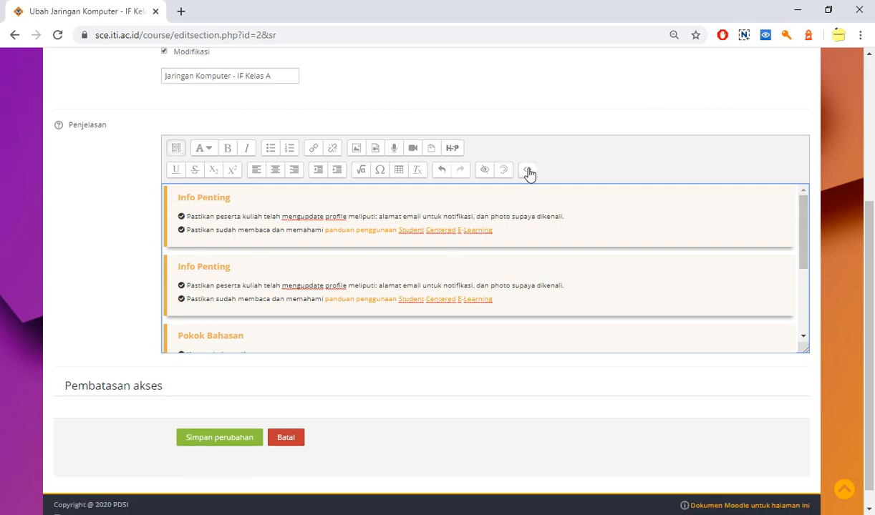
{"action": "left_click", "coordinate": [527, 170]}
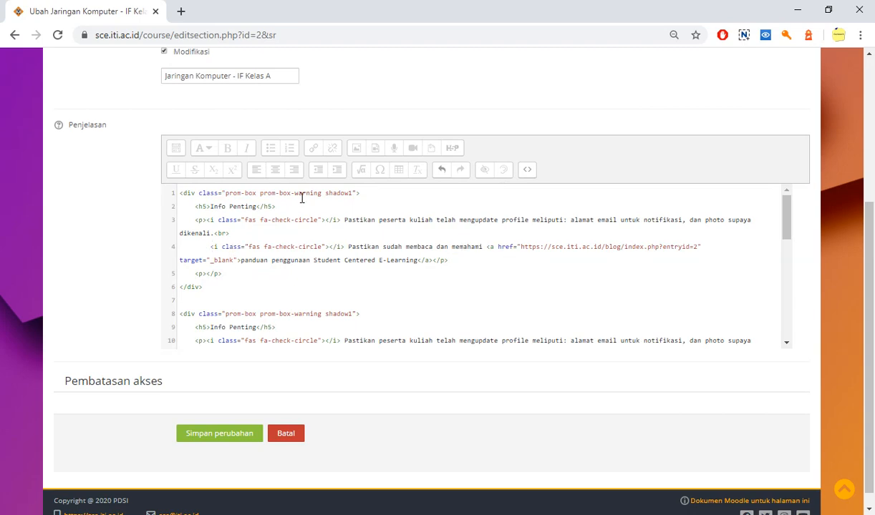
{"action": "left_click", "coordinate": [527, 170]}
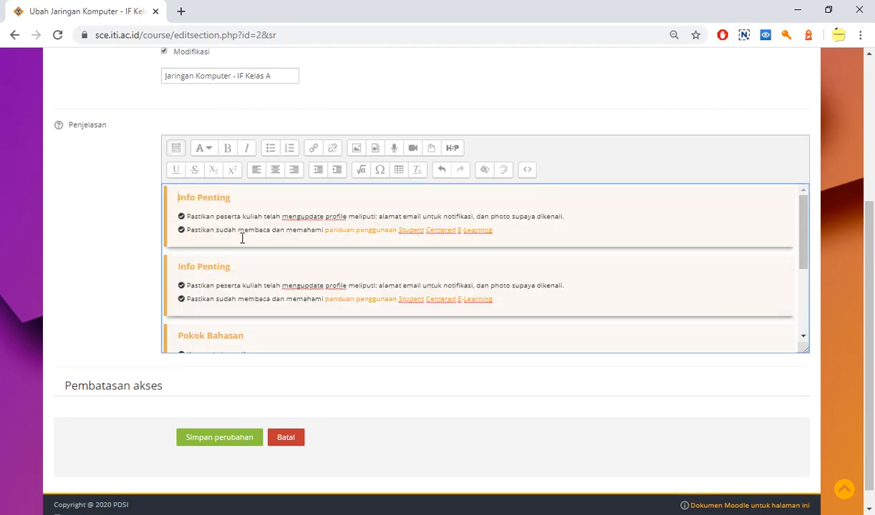
{"action": "left_click", "coordinate": [529, 172]}
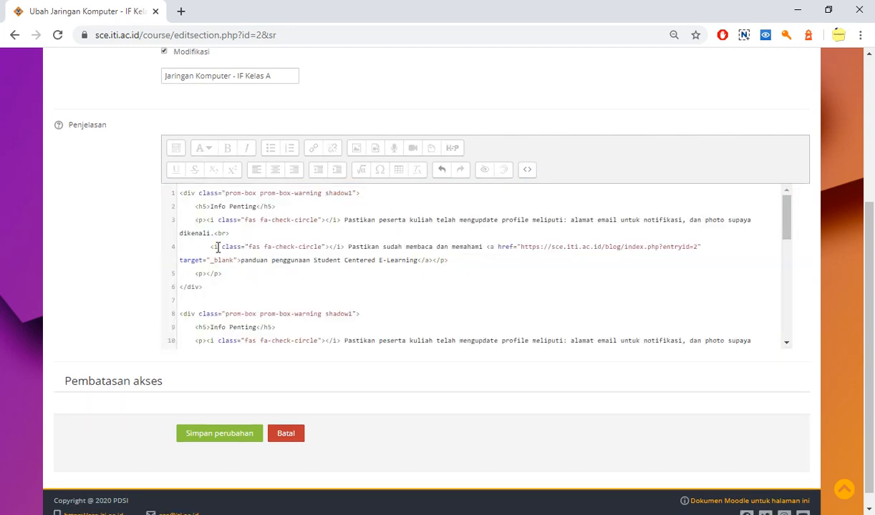
Duplicate the "Pastikan peserta kuliah" item in the first Info Penting box's HTML and prefix the copy's text with "2"
{"action": "left_click_drag", "start_coordinate": [209, 246], "coordinate": [424, 261]}
{"action": "left_click", "coordinate": [252, 237]}
{"action": "left_click_drag", "start_coordinate": [207, 220], "coordinate": [234, 229]}
{"action": "key", "text": "ctrl+c"}
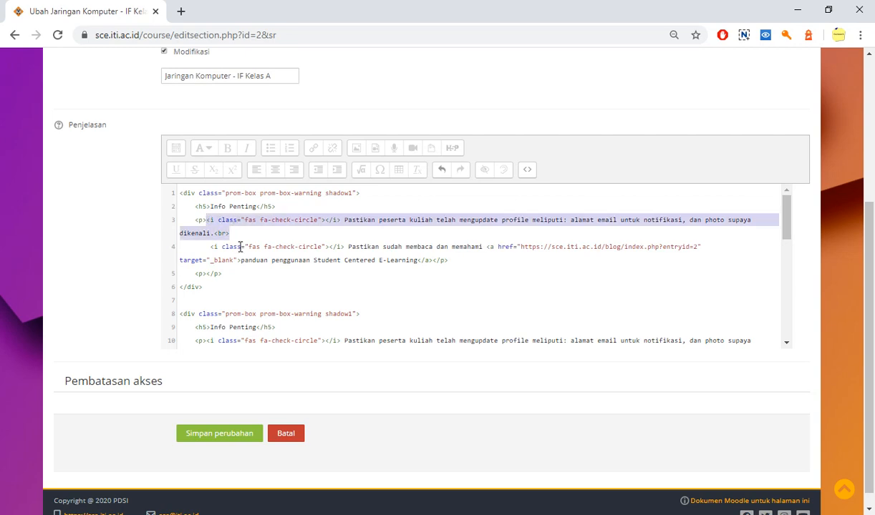
{"action": "left_click", "coordinate": [254, 235]}
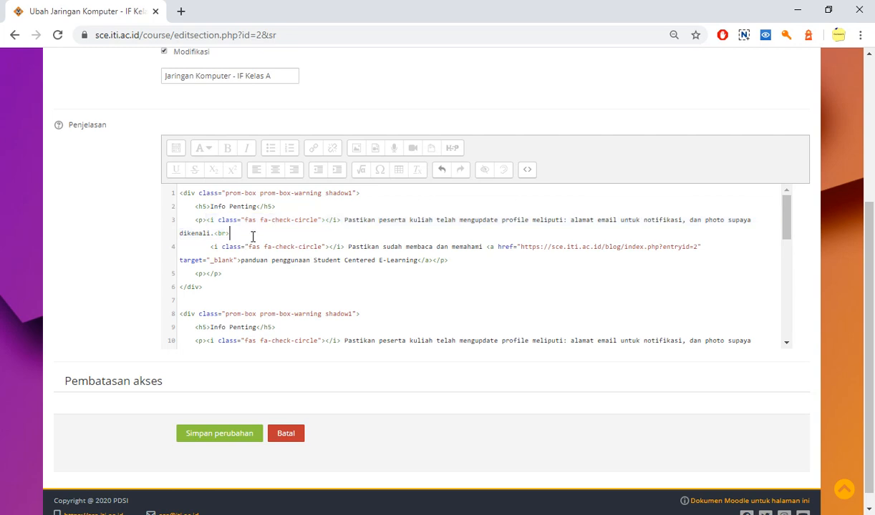
{"action": "key", "text": "Return"}
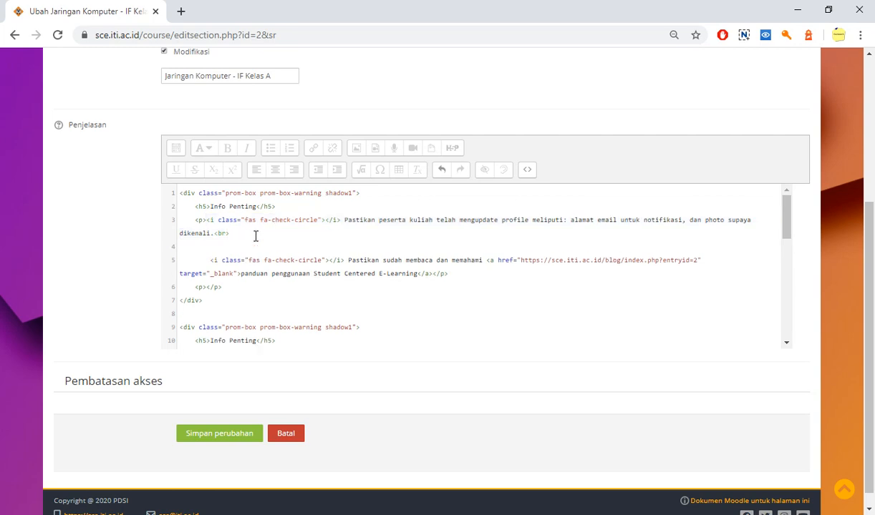
{"action": "key", "text": "ctrl+v"}
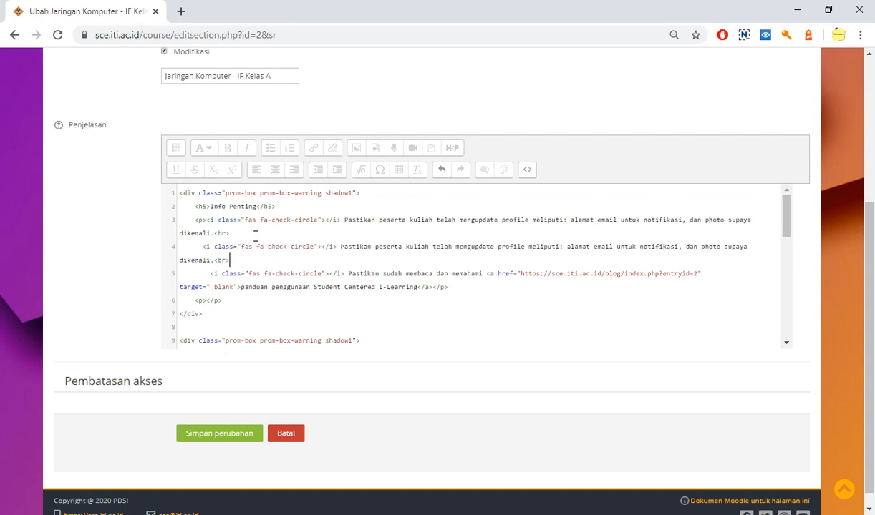
{"action": "left_click", "coordinate": [340, 248]}
{"action": "type", "text": "2"}
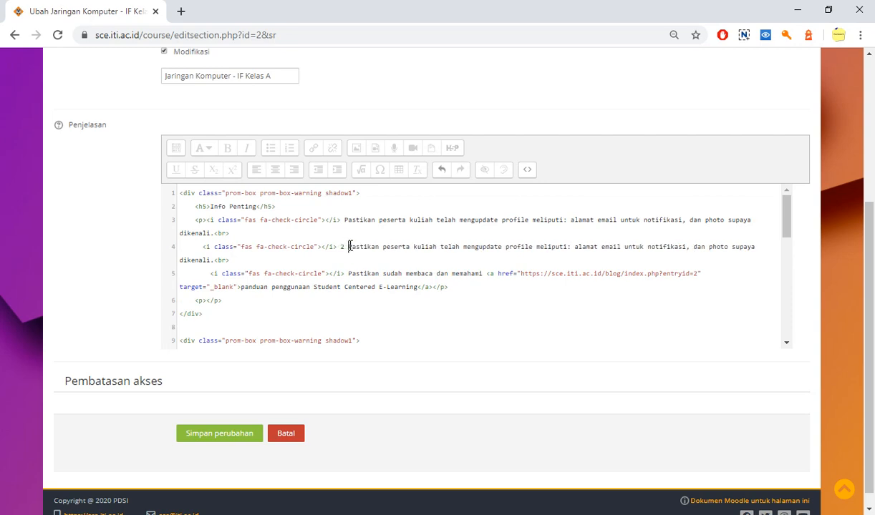
Return to the visual view and delete the text of the item starting with "2" in the first Info Penting box
{"action": "left_click", "coordinate": [527, 172]}
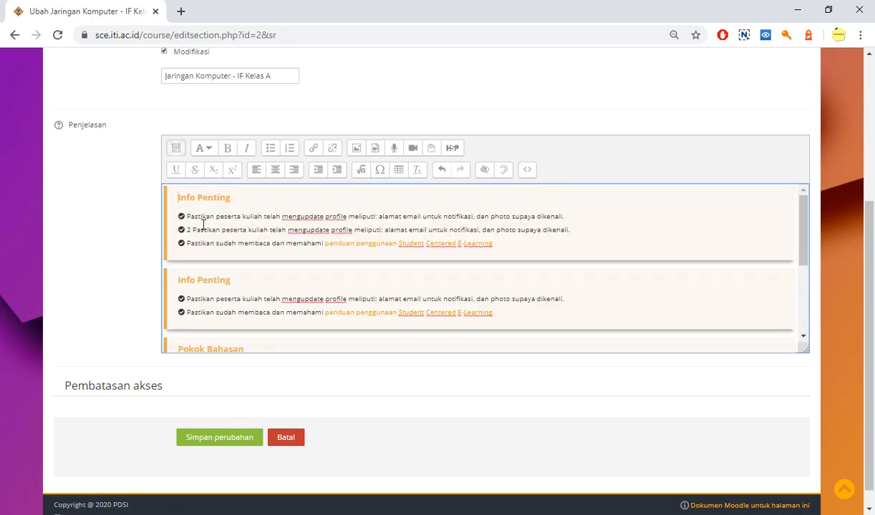
{"action": "left_click_drag", "start_coordinate": [186, 229], "coordinate": [571, 229]}
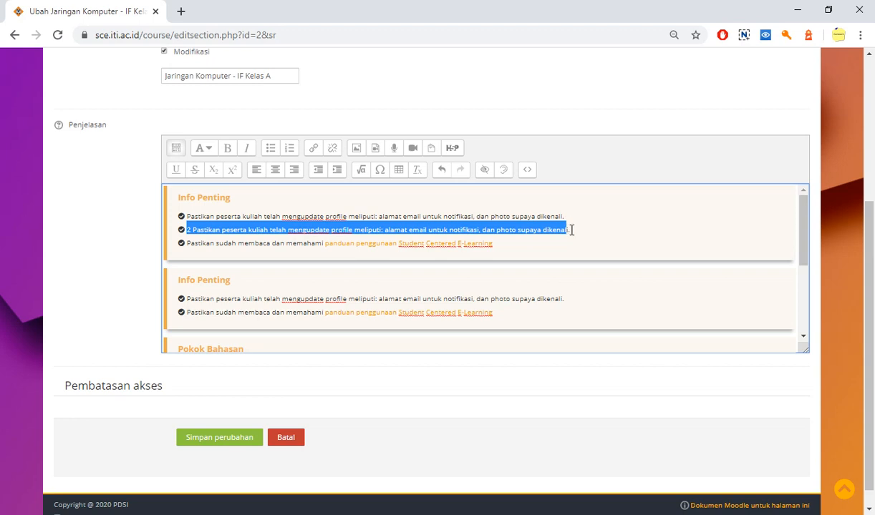
{"action": "left_click", "coordinate": [571, 230]}
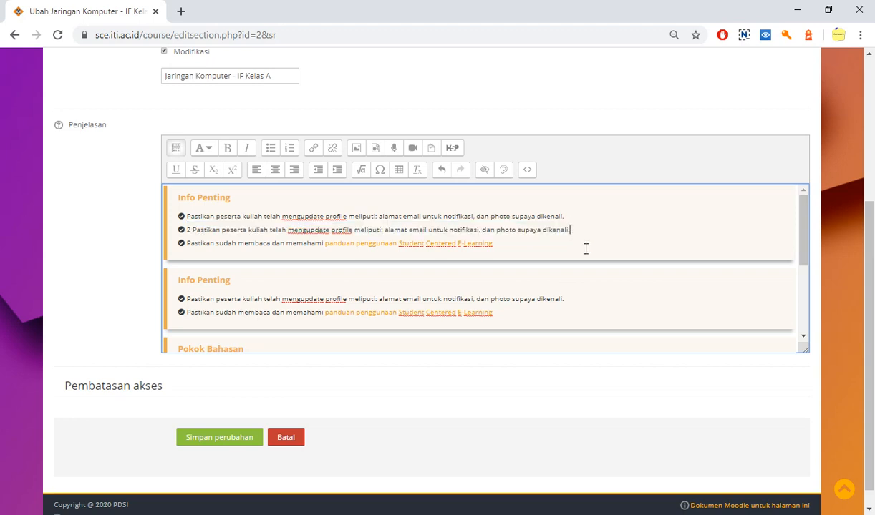
{"action": "key", "text": "BackSpace"}
{"action": "key", "text": "BackSpace"}
{"action": "key", "text": "BackSpace"}
{"action": "key", "text": "BackSpace"}
{"action": "key", "text": "BackSpace"}
{"action": "key", "text": "BackSpace"}
{"action": "key", "text": "BackSpace"}
{"action": "key", "text": "BackSpace"}
{"action": "key", "text": "BackSpace"}
{"action": "key", "text": "BackSpace"}
{"action": "key", "text": "BackSpace"}
{"action": "key", "text": "BackSpace"}
{"action": "key", "text": "BackSpace"}
{"action": "key", "text": "BackSpace"}
{"action": "key", "text": "BackSpace"}
{"action": "key", "text": "BackSpace"}
{"action": "key", "text": "BackSpace"}
{"action": "key", "text": "BackSpace"}
{"action": "key", "text": "BackSpace"}
{"action": "key", "text": "BackSpace"}
{"action": "key", "text": "BackSpace"}
{"action": "key", "text": "BackSpace"}
{"action": "key", "text": "BackSpace"}
{"action": "key", "text": "BackSpace"}
{"action": "key", "text": "BackSpace"}
{"action": "key", "text": "BackSpace"}
{"action": "key", "text": "BackSpace"}
{"action": "key", "text": "BackSpace"}
{"action": "key", "text": "BackSpace"}
{"action": "key", "text": "BackSpace"}
{"action": "key", "text": "BackSpace"}
{"action": "key", "text": "BackSpace"}
{"action": "key", "text": "BackSpace"}
{"action": "key", "text": "BackSpace"}
{"action": "key", "text": "BackSpace"}
{"action": "key", "text": "BackSpace"}
{"action": "key", "text": "BackSpace"}
{"action": "key", "text": "BackSpace"}
{"action": "key", "text": "BackSpace"}
{"action": "key", "text": "BackSpace"}
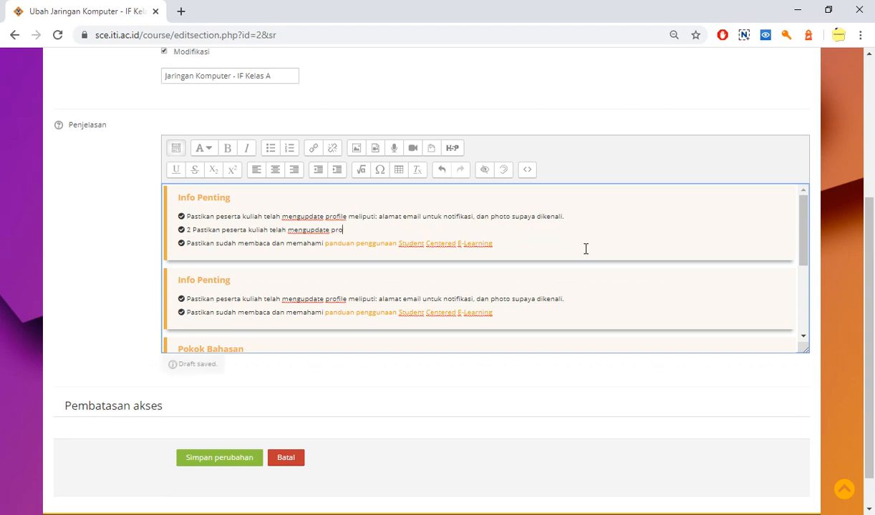
{"action": "key", "text": "BackSpace"}
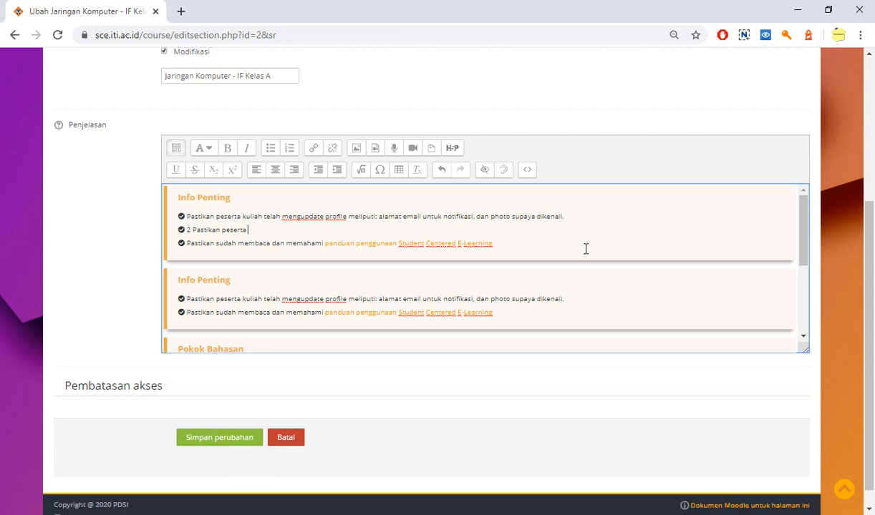
{"action": "type", "text": "sda"}
{"action": "key", "text": "BackSpace"}
{"action": "key", "text": "BackSpace"}
{"action": "key", "text": "BackSpace"}
{"action": "key", "text": "BackSpace"}
{"action": "key", "text": "BackSpace"}
{"action": "key", "text": "BackSpace"}
{"action": "key", "text": "BackSpace"}
{"action": "key", "text": "BackSpace"}
{"action": "key", "text": "BackSpace"}
{"action": "key", "text": "BackSpace"}
{"action": "key", "text": "BackSpace"}
{"action": "key", "text": "BackSpace"}
{"action": "key", "text": "BackSpace"}
{"action": "key", "text": "BackSpace"}
{"action": "key", "text": "BackSpace"}
{"action": "key", "text": "BackSpace"}
{"action": "key", "text": "BackSpace"}
{"action": "key", "text": "BackSpace"}
{"action": "key", "text": "BackSpace"}
{"action": "key", "text": "BackSpace"}
{"action": "key", "text": "BackSpace"}
{"action": "key", "text": "BackSpace"}
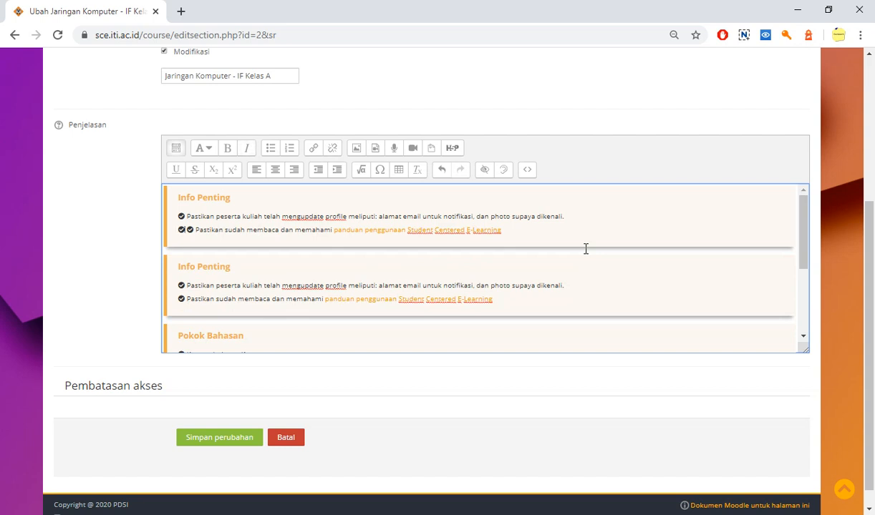
{"action": "left_click_drag", "start_coordinate": [502, 230], "coordinate": [186, 238]}
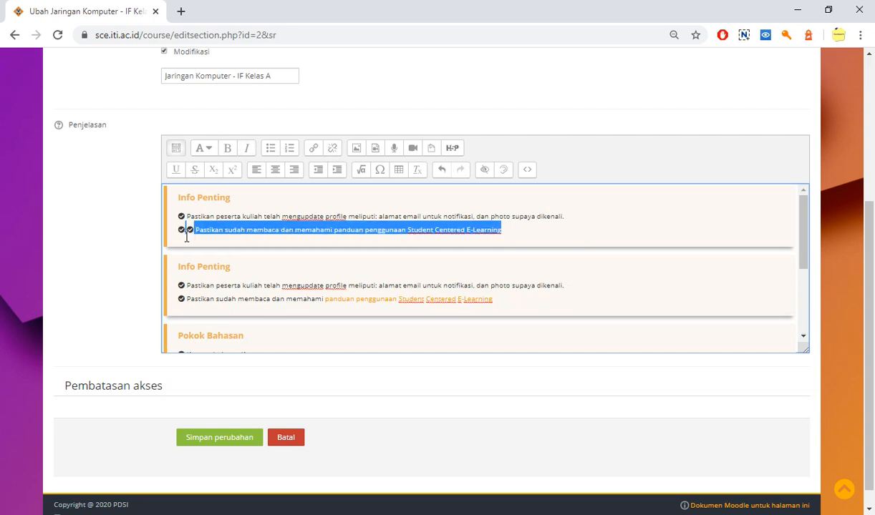
{"action": "left_click", "coordinate": [266, 235]}
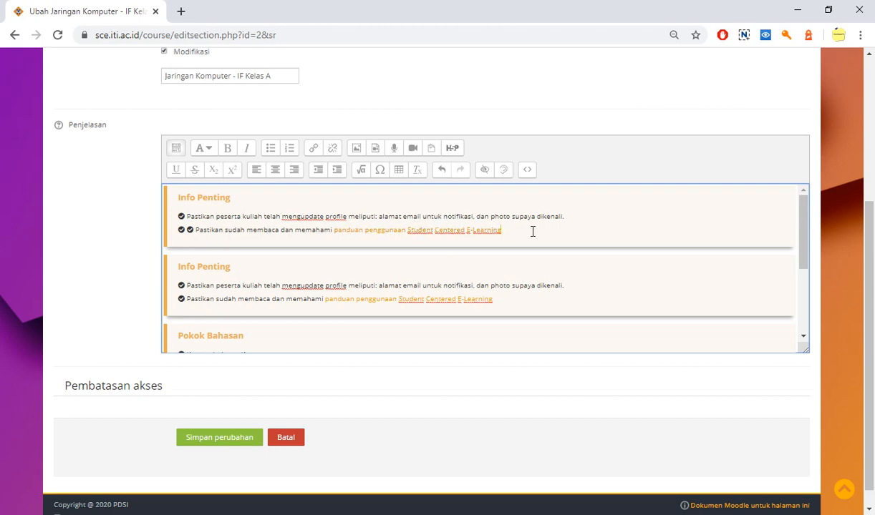
Examine the Referensi/TextBooks box, its heading and the textbook entry with its download link
{"action": "scroll", "coordinate": [440, 265], "scroll_direction": "down", "scroll_amount": 1}
{"action": "scroll", "coordinate": [438, 266], "scroll_direction": "down", "scroll_amount": 1}
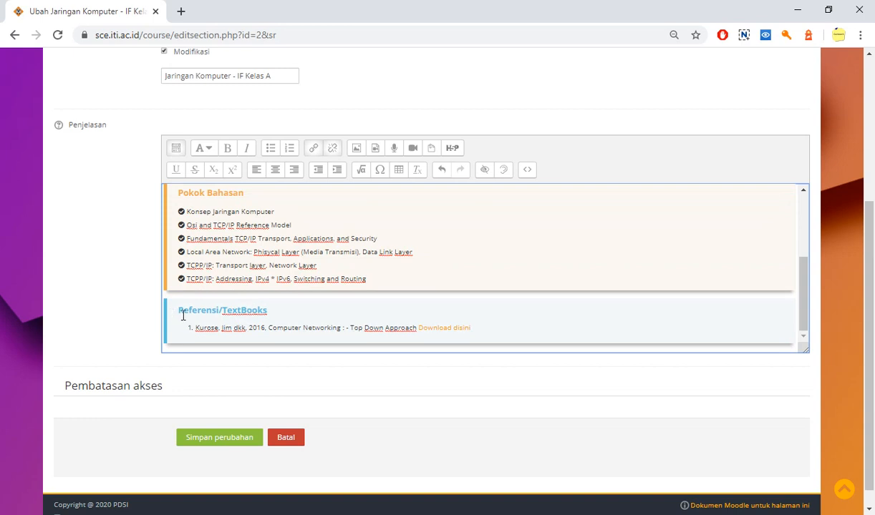
{"action": "left_click_drag", "start_coordinate": [178, 310], "coordinate": [279, 309]}
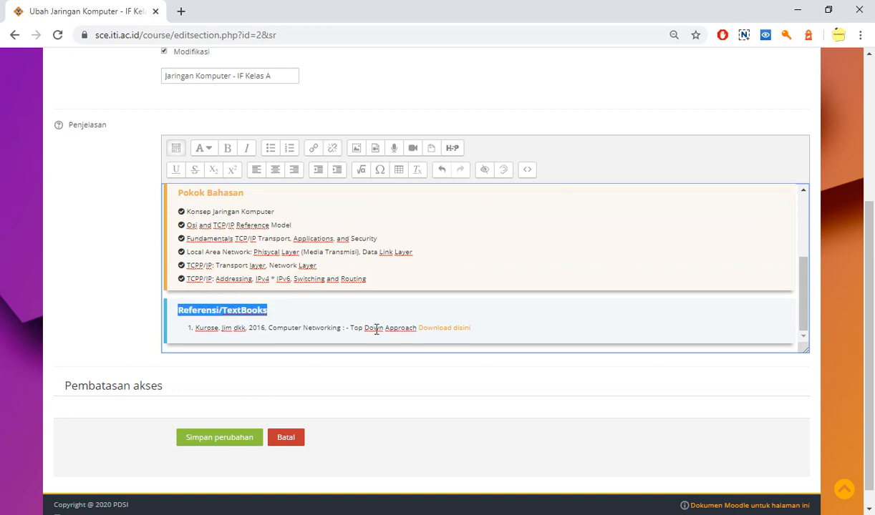
{"action": "left_click", "coordinate": [196, 328]}
{"action": "left_click", "coordinate": [496, 333]}
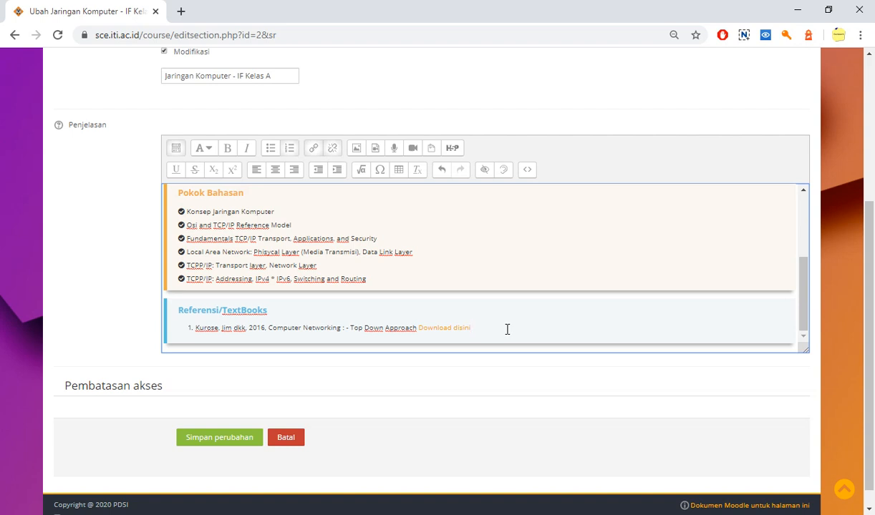
Copy the Dropbox URL of the "Download disini" link in the Referensi/TextBooks box and close the link dialog
{"action": "left_click", "coordinate": [420, 327]}
{"action": "mouse_move", "coordinate": [420, 327]}
{"action": "left_mouse_down"}
{"action": "mouse_move", "coordinate": [478, 325]}
{"action": "mouse_move", "coordinate": [412, 326]}
{"action": "mouse_move", "coordinate": [419, 327]}
{"action": "left_mouse_up"}
{"action": "left_click", "coordinate": [473, 328]}
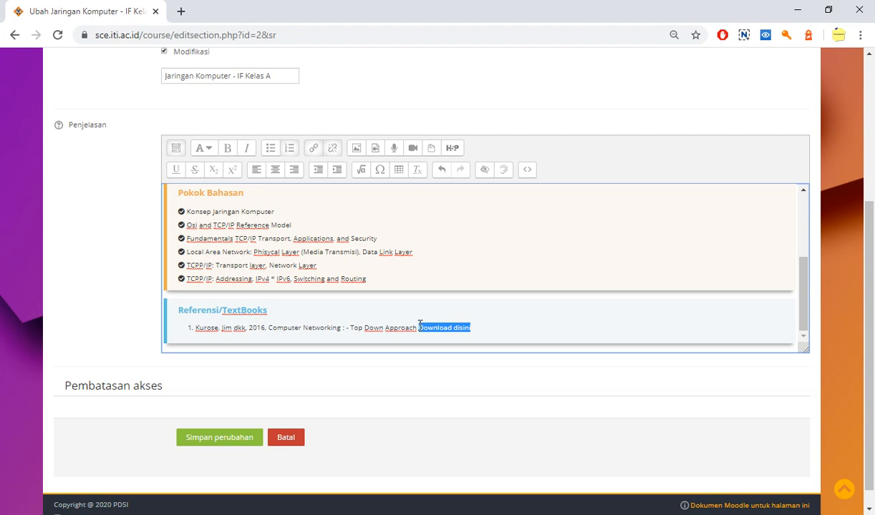
{"action": "left_click", "coordinate": [313, 149]}
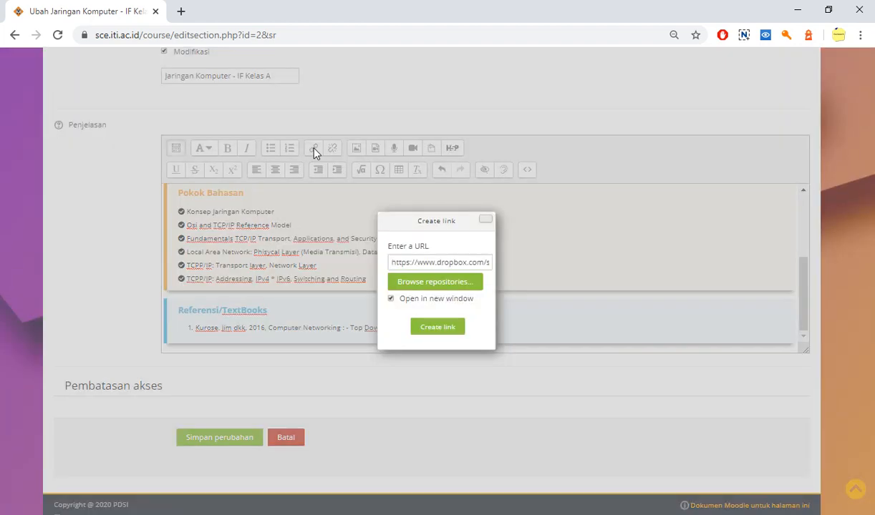
{"action": "triple_click", "coordinate": [400, 261]}
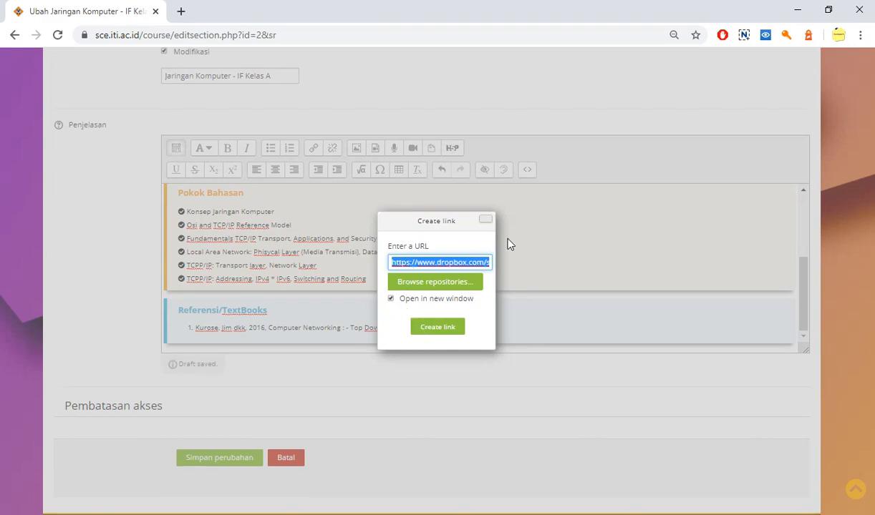
{"action": "left_click", "coordinate": [485, 218]}
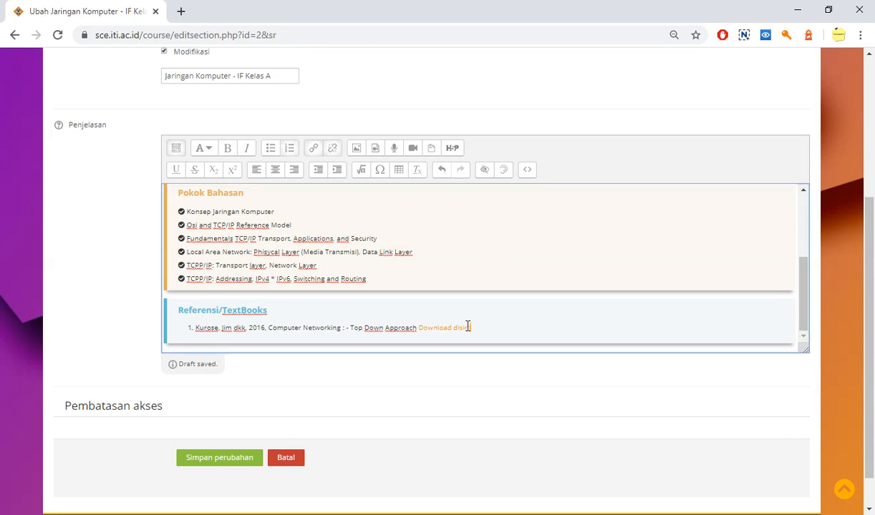
Unlink "Download disini" and link it again to the copied Dropbox URL, set to open in a new window
{"action": "left_click_drag", "start_coordinate": [470, 328], "coordinate": [420, 331]}
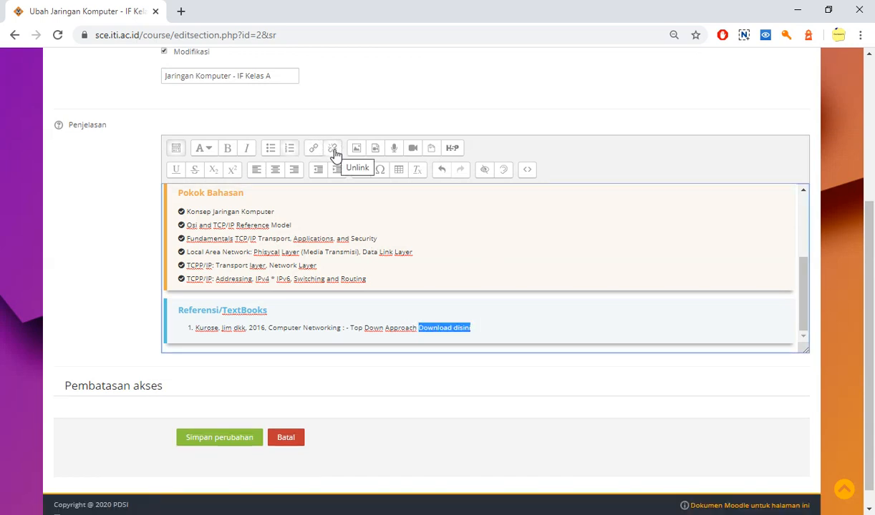
{"action": "left_click", "coordinate": [471, 328]}
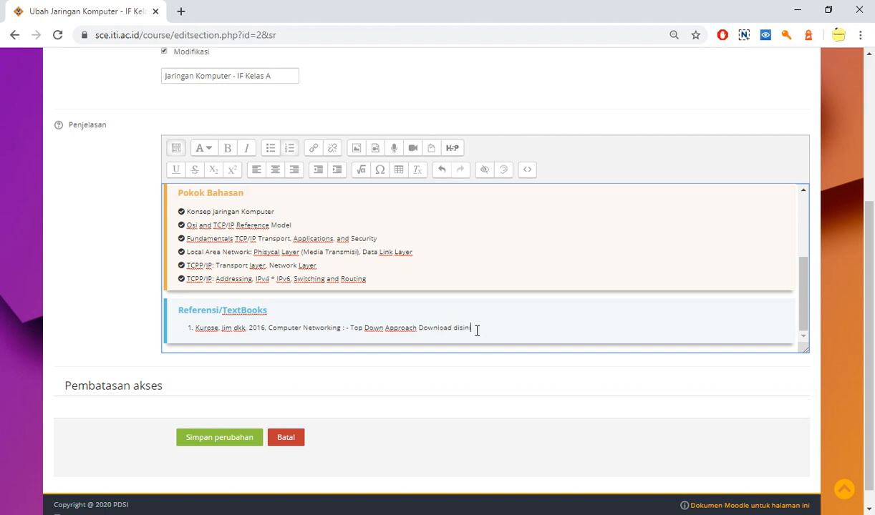
{"action": "left_click_drag", "start_coordinate": [472, 328], "coordinate": [416, 329]}
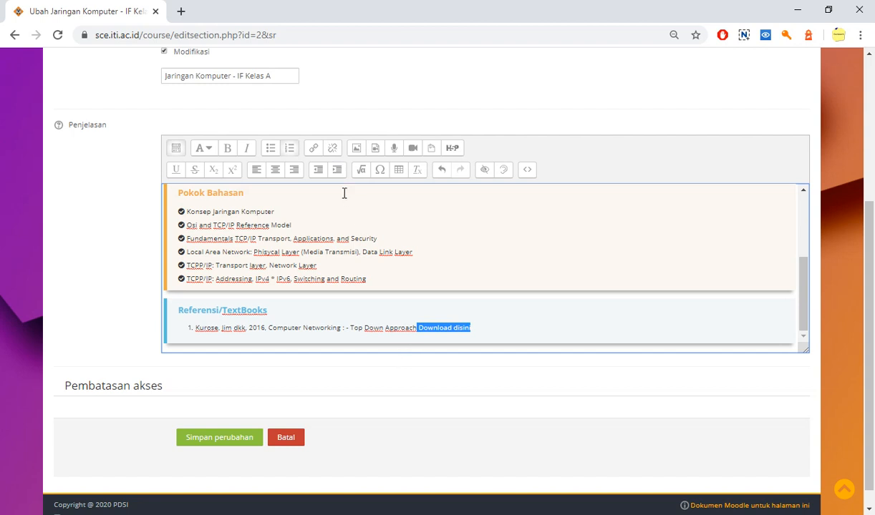
{"action": "left_click", "coordinate": [314, 148]}
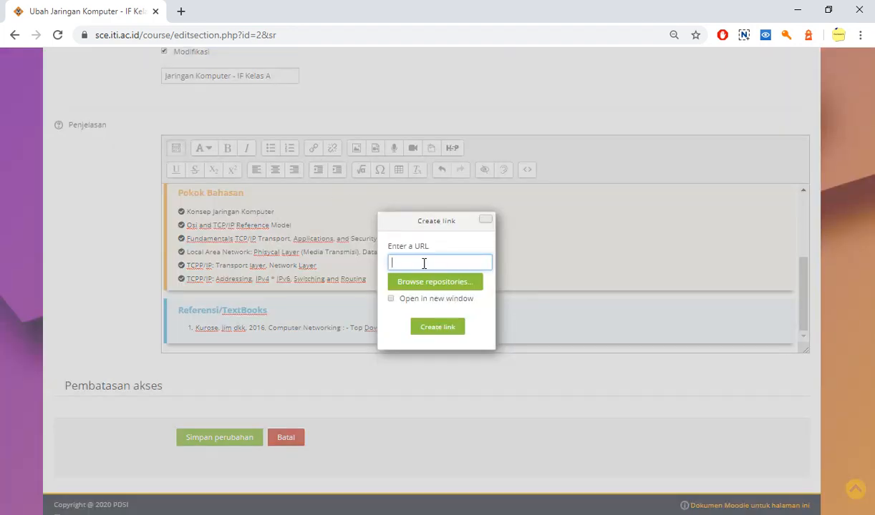
{"action": "key", "text": "ctrl+v"}
{"action": "left_click", "coordinate": [391, 299]}
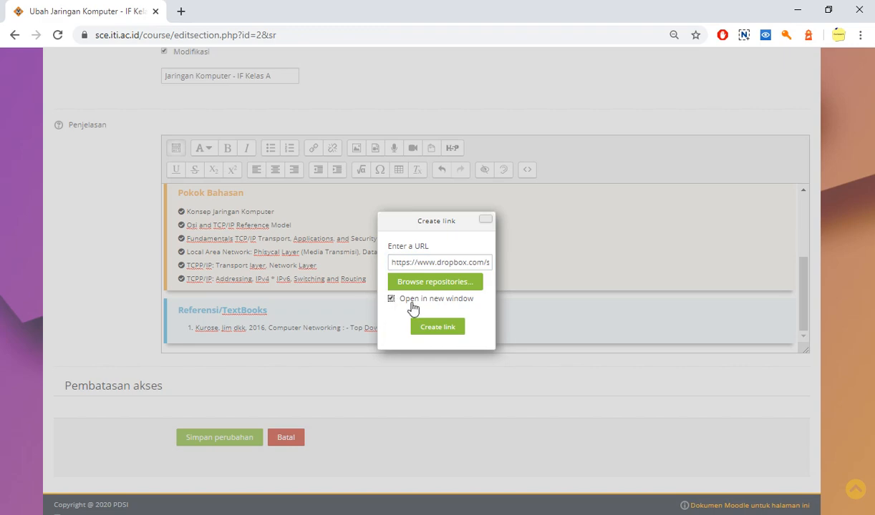
{"action": "left_click", "coordinate": [440, 329]}
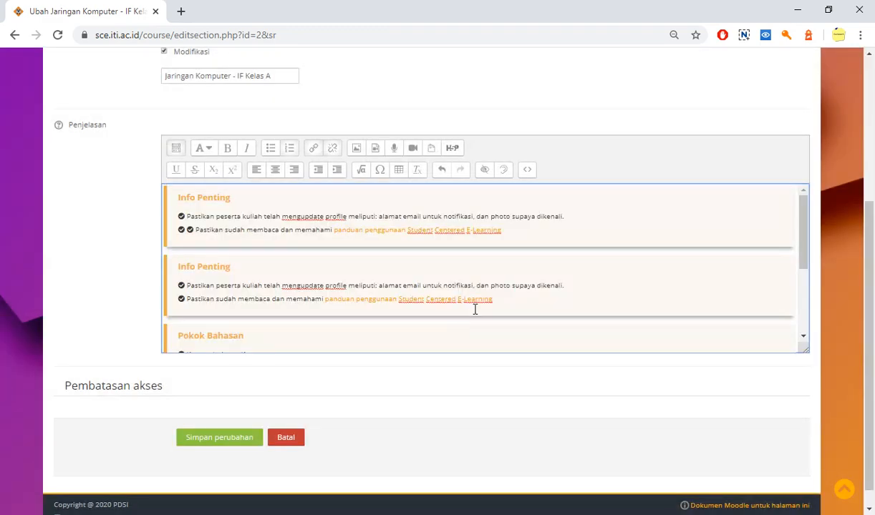
Delete the first, duplicated Info Penting block from the HTML source and return to the visual view
{"action": "left_click", "coordinate": [402, 327]}
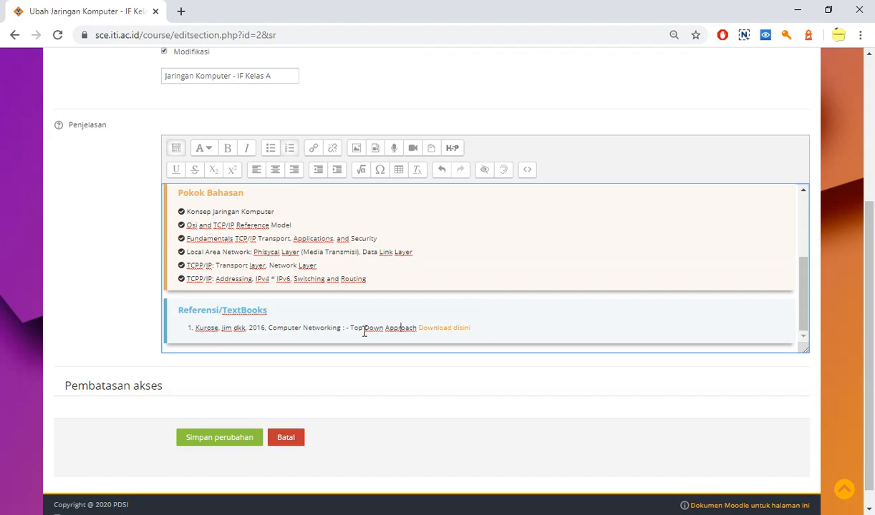
{"action": "scroll", "coordinate": [383, 328], "scroll_direction": "up", "scroll_amount": 3}
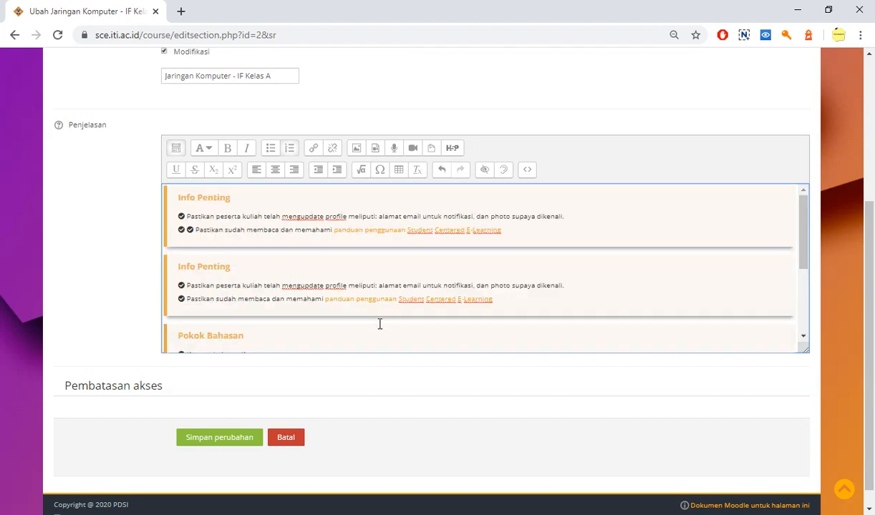
{"action": "left_click", "coordinate": [527, 171]}
{"action": "left_click_drag", "start_coordinate": [207, 288], "coordinate": [171, 187]}
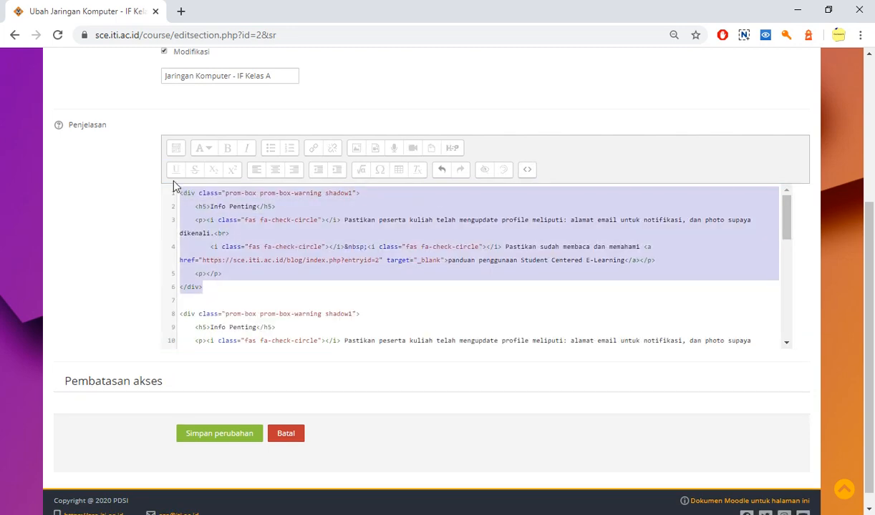
{"action": "key", "text": "Delete"}
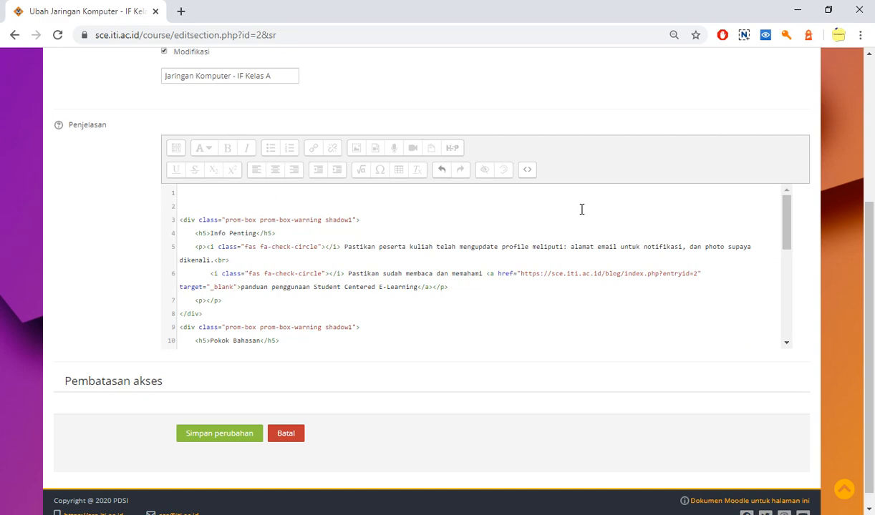
{"action": "left_click", "coordinate": [527, 171]}
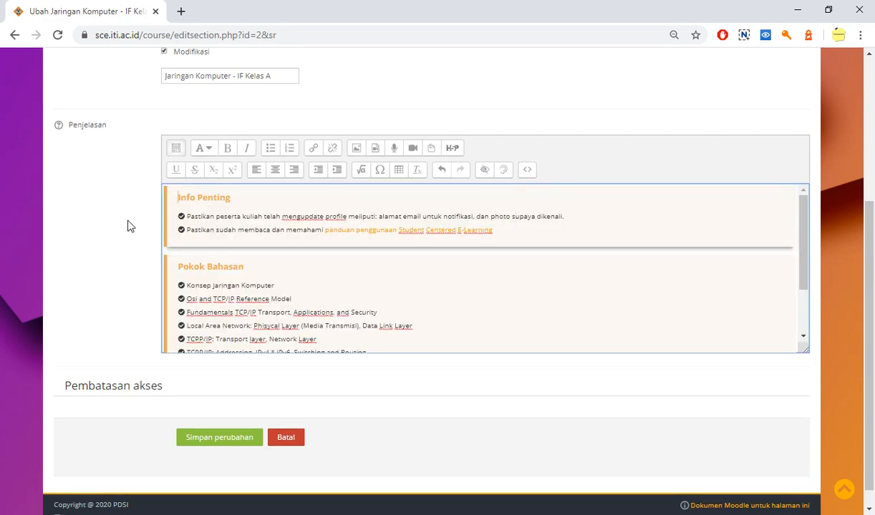
Save the edited description of the Jaringan Komputer - IF Kelas A section
{"action": "scroll", "coordinate": [127, 224], "scroll_direction": "down", "scroll_amount": 1}
{"action": "scroll", "coordinate": [132, 227], "scroll_direction": "up", "scroll_amount": 3}
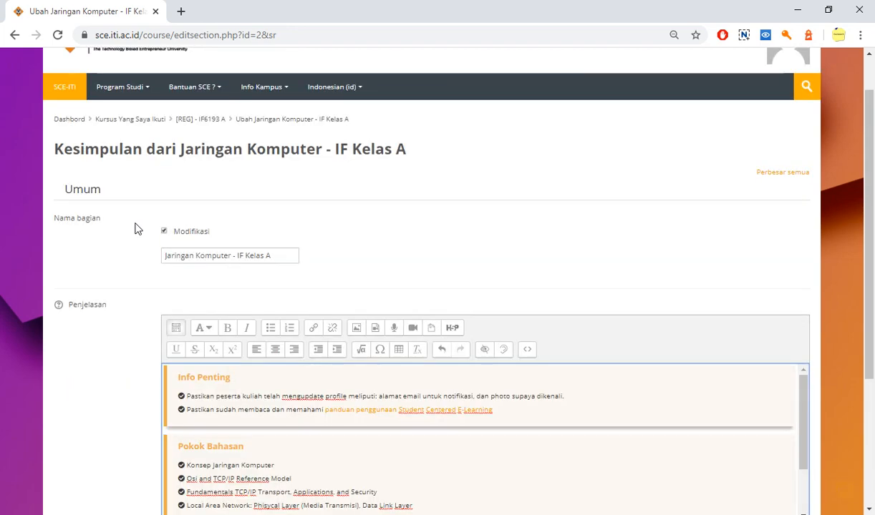
{"action": "scroll", "coordinate": [137, 229], "scroll_direction": "down", "scroll_amount": 3}
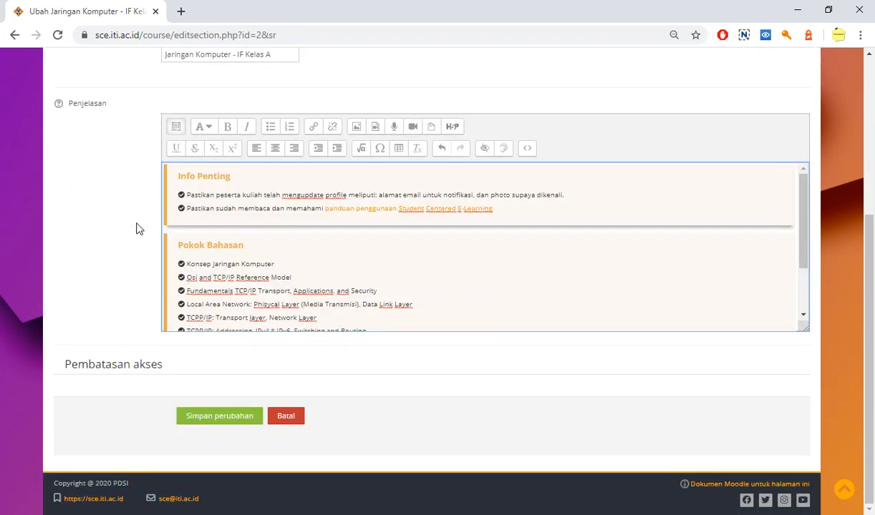
{"action": "left_click", "coordinate": [229, 424]}
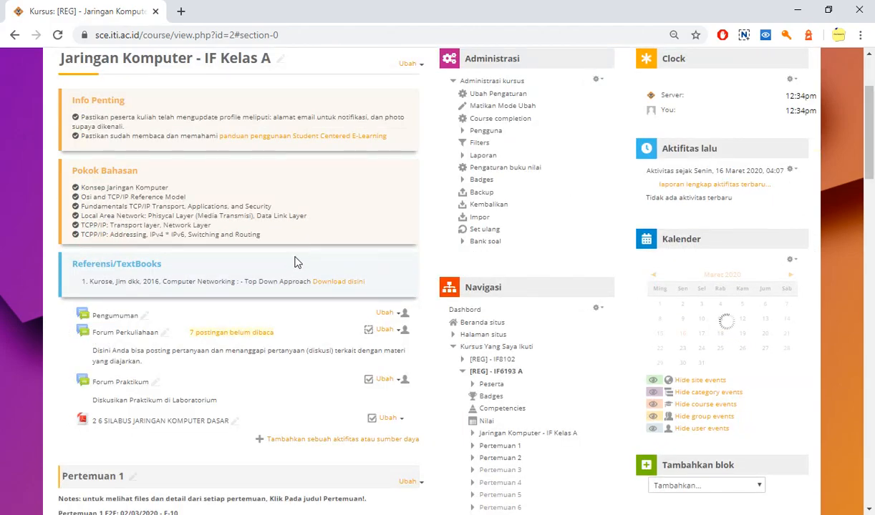
Examine the opening section on the course page, from the Info Penting, Pokok Bahasan and Referensi/TextBooks boxes to the forums and syllabus file
{"action": "scroll", "coordinate": [206, 375], "scroll_direction": "down", "scroll_amount": 2}
{"action": "scroll", "coordinate": [211, 372], "scroll_direction": "up", "scroll_amount": 3}
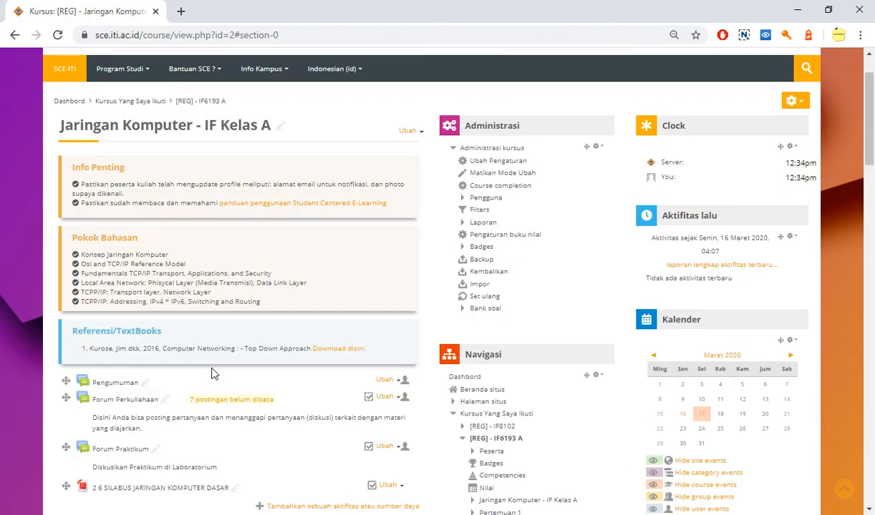
{"action": "scroll", "coordinate": [95, 332], "scroll_direction": "down", "scroll_amount": 1}
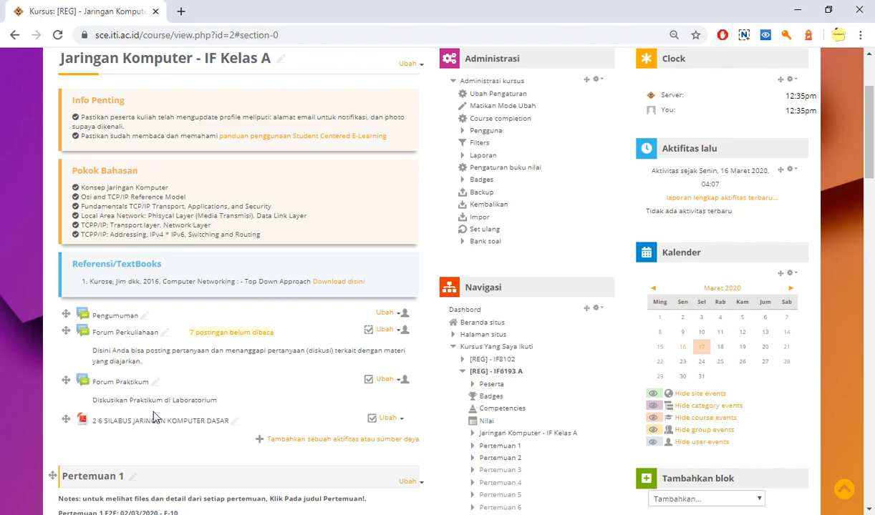
{"action": "scroll", "coordinate": [291, 277], "scroll_direction": "down", "scroll_amount": 2}
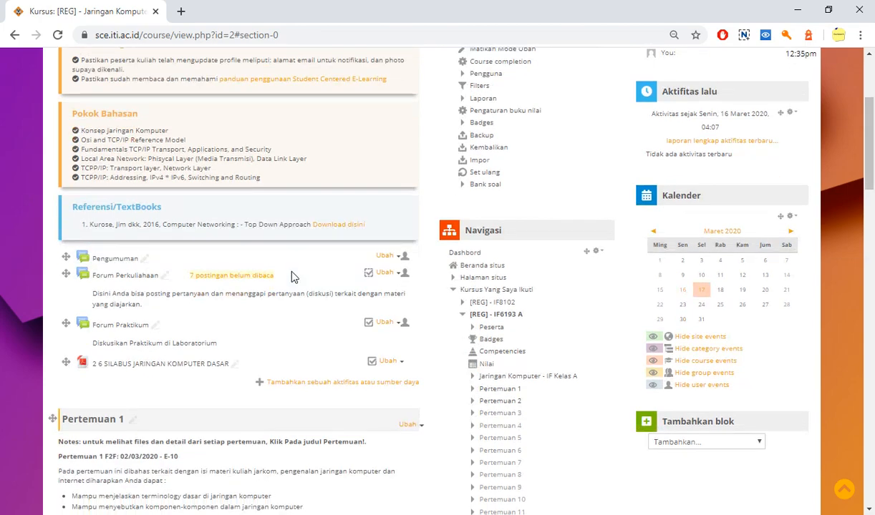
{"action": "scroll", "coordinate": [293, 277], "scroll_direction": "up", "scroll_amount": 1}
{"action": "scroll", "coordinate": [293, 277], "scroll_direction": "up", "scroll_amount": 1}
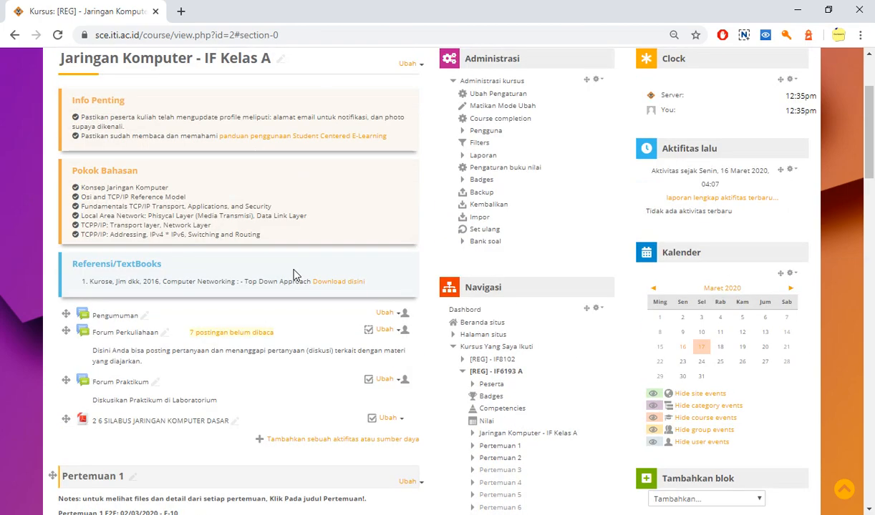
{"action": "scroll", "coordinate": [293, 277], "scroll_direction": "up", "scroll_amount": 1}
{"action": "scroll", "coordinate": [294, 274], "scroll_direction": "down", "scroll_amount": 2}
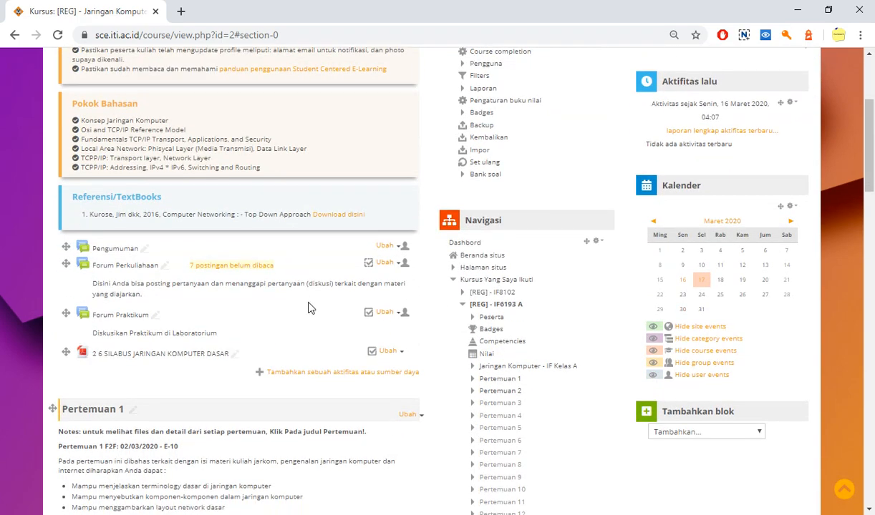
{"action": "scroll", "coordinate": [308, 308], "scroll_direction": "up", "scroll_amount": 2}
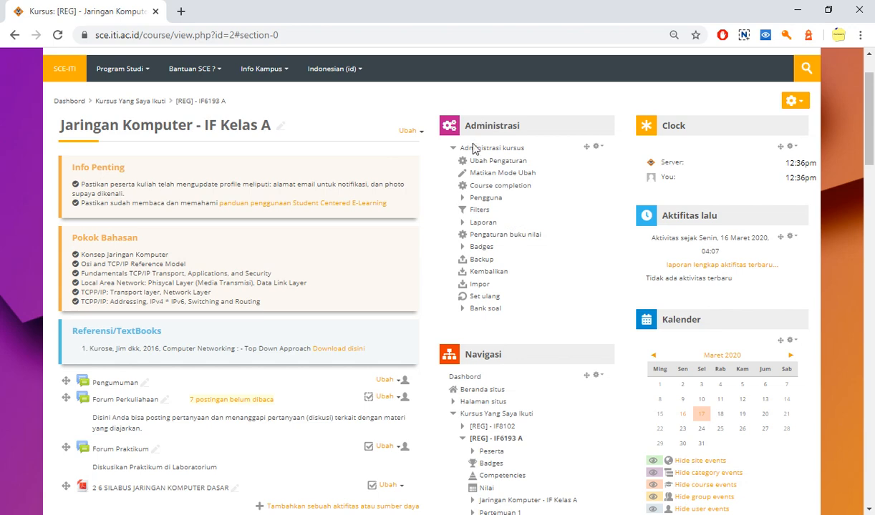
Open the settings of the Pendaftaran mandiri (Siswa) enrolment method from the course's user administration
{"action": "left_click", "coordinate": [461, 200]}
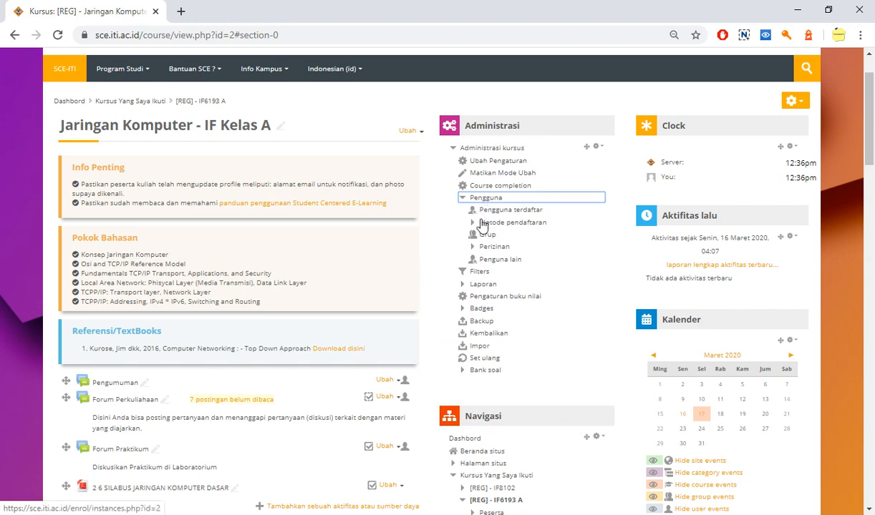
{"action": "left_click", "coordinate": [475, 224]}
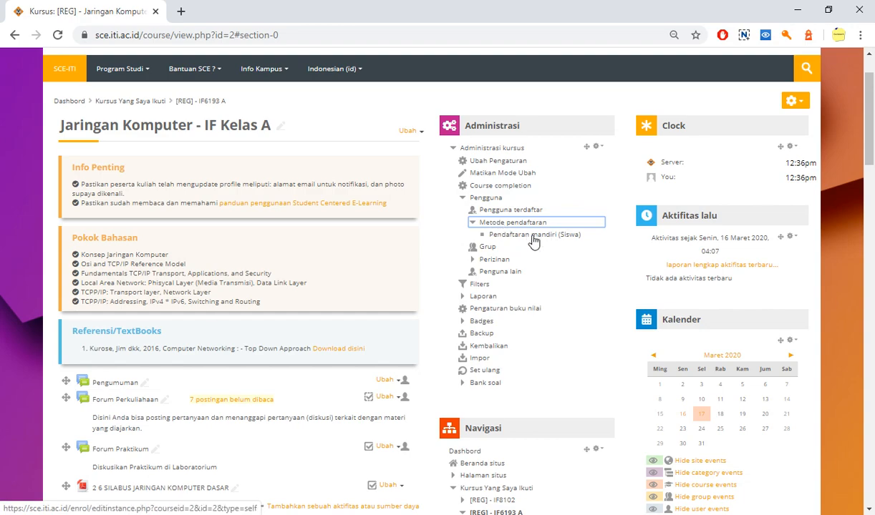
{"action": "left_click", "coordinate": [511, 234]}
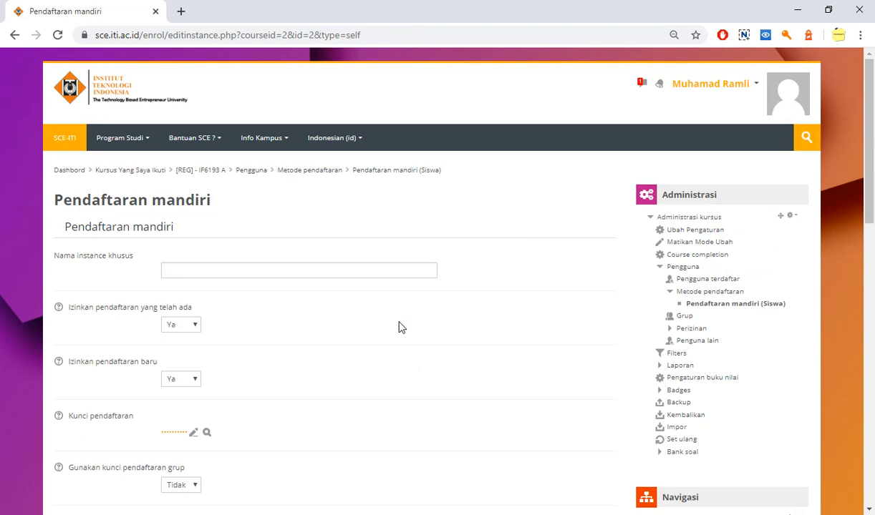
Open the Kunci pendaftaran field for editing and leave it without entering a new enrolment key
{"action": "scroll", "coordinate": [401, 327], "scroll_direction": "down", "scroll_amount": 1}
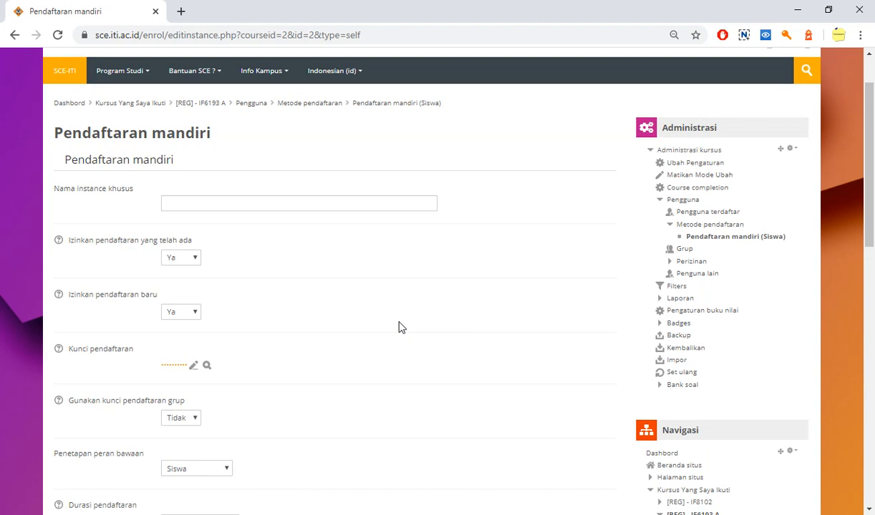
{"action": "scroll", "coordinate": [402, 327], "scroll_direction": "down", "scroll_amount": 1}
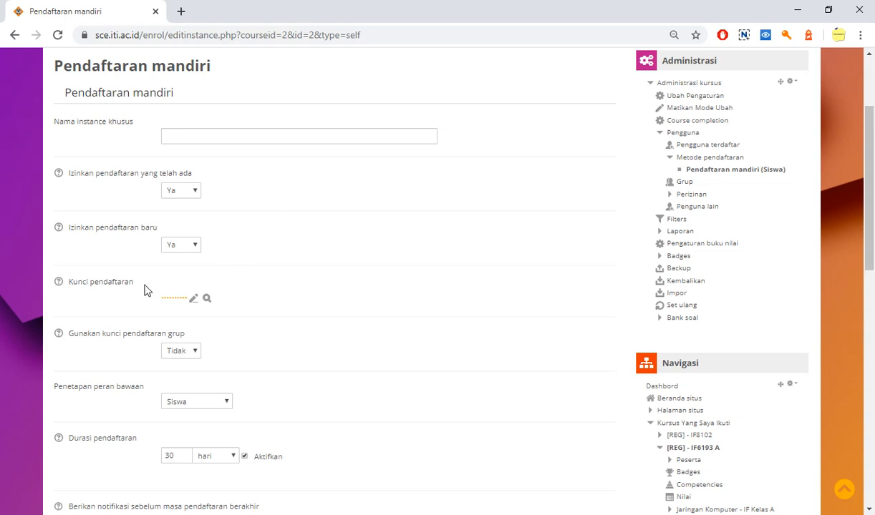
{"action": "left_click_drag", "start_coordinate": [142, 286], "coordinate": [69, 280]}
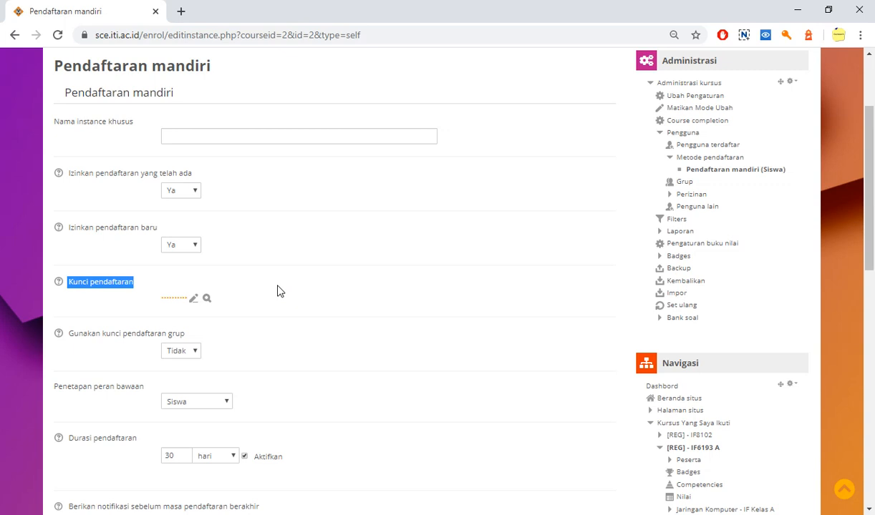
{"action": "left_click", "coordinate": [192, 301]}
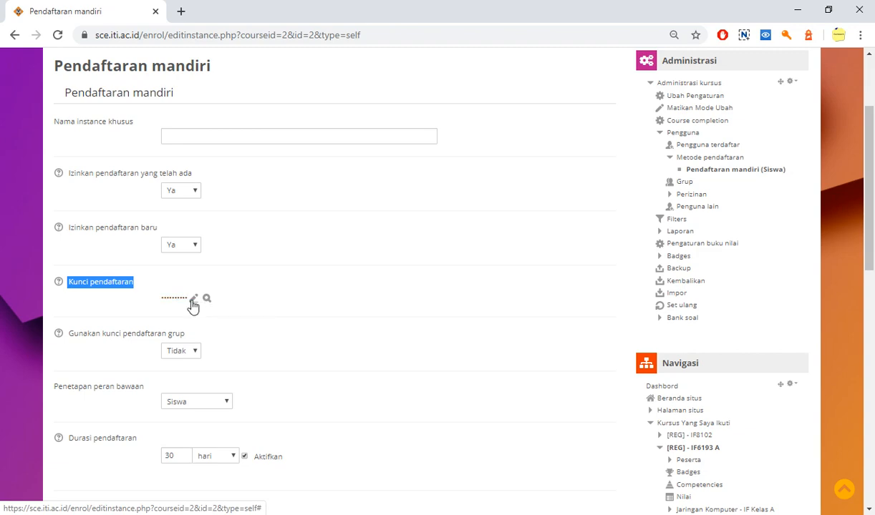
{"action": "left_click", "coordinate": [193, 300]}
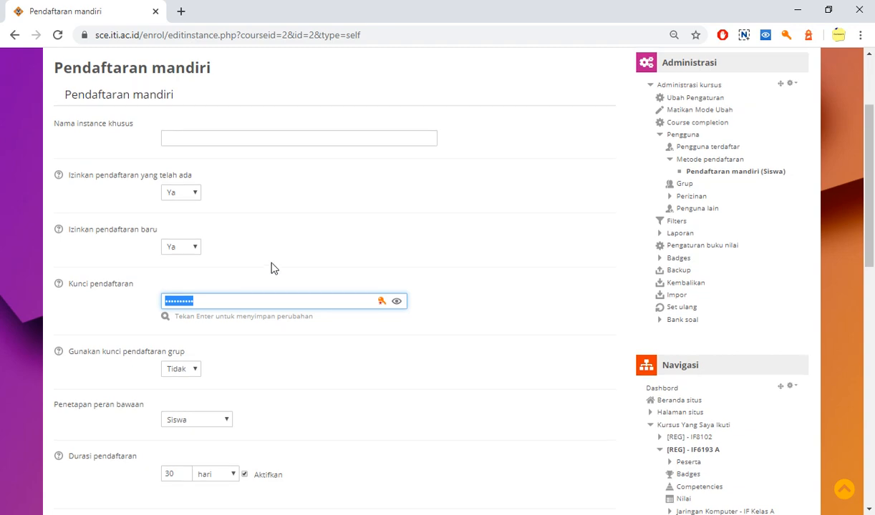
{"action": "scroll", "coordinate": [272, 265], "scroll_direction": "up", "scroll_amount": 2}
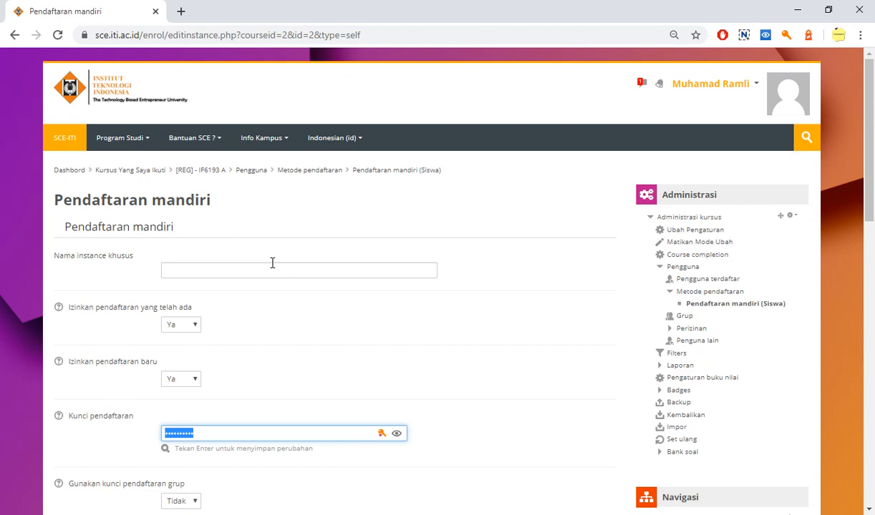
{"action": "scroll", "coordinate": [272, 265], "scroll_direction": "down", "scroll_amount": 3}
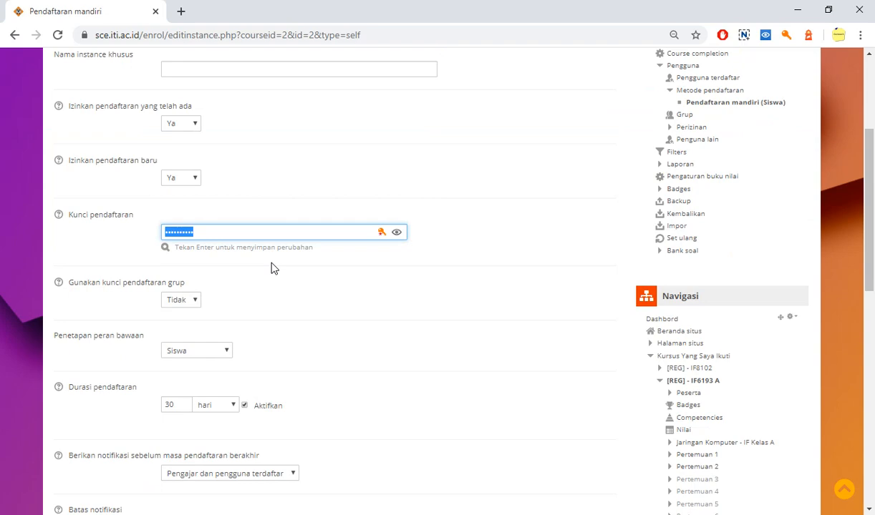
{"action": "left_click", "coordinate": [434, 219]}
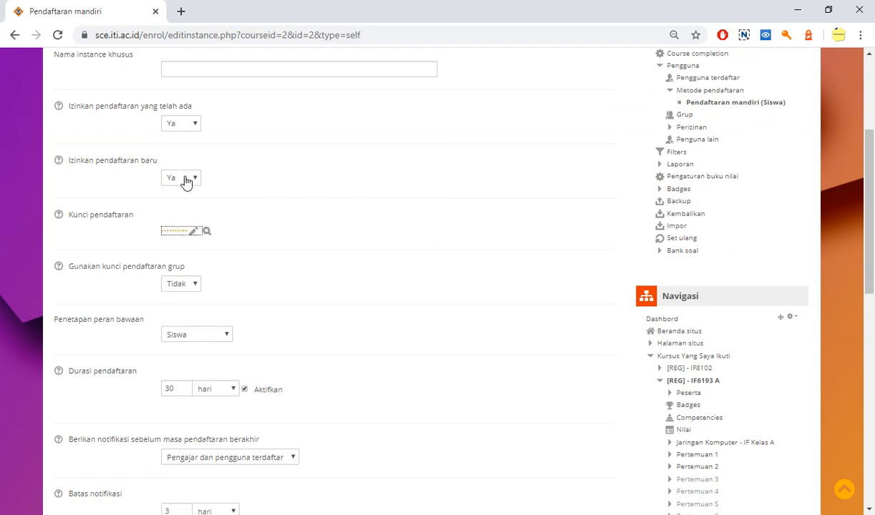
Review the enrolment permission settings and view the role choices for Penetapan peran bawaan, keeping Siswa
{"action": "scroll", "coordinate": [287, 276], "scroll_direction": "up", "scroll_amount": 2}
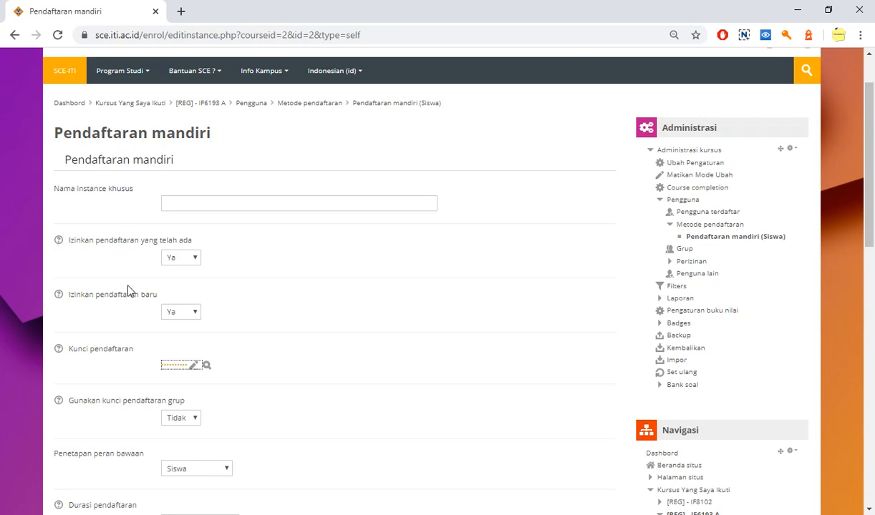
{"action": "left_click", "coordinate": [293, 271]}
{"action": "scroll", "coordinate": [293, 276], "scroll_direction": "down", "scroll_amount": 1}
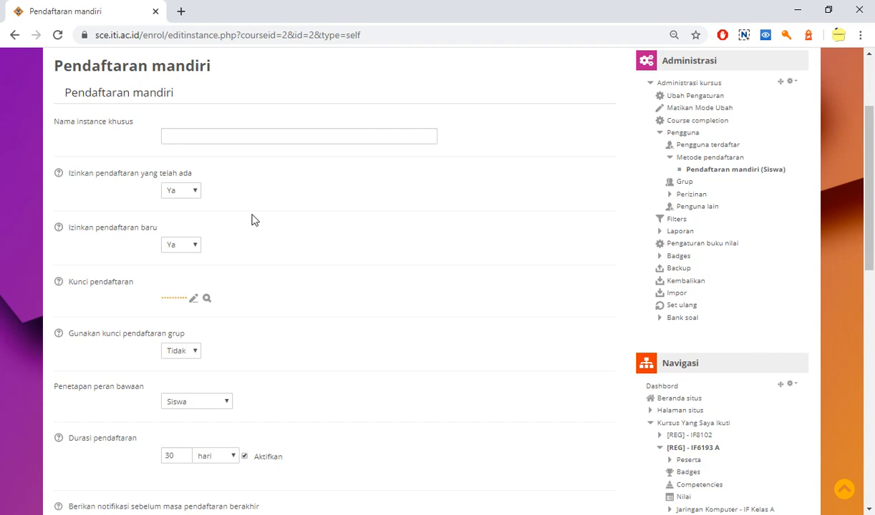
{"action": "scroll", "coordinate": [252, 219], "scroll_direction": "down", "scroll_amount": 3}
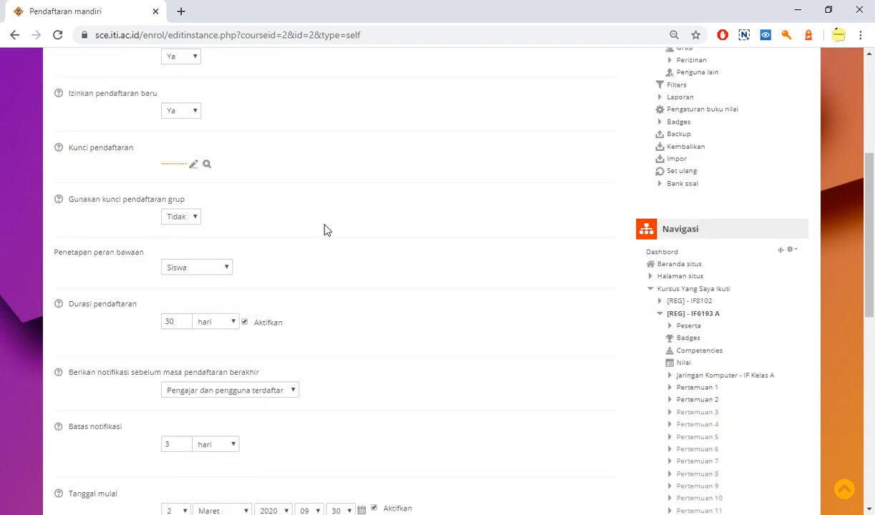
{"action": "scroll", "coordinate": [324, 230], "scroll_direction": "down", "scroll_amount": 1}
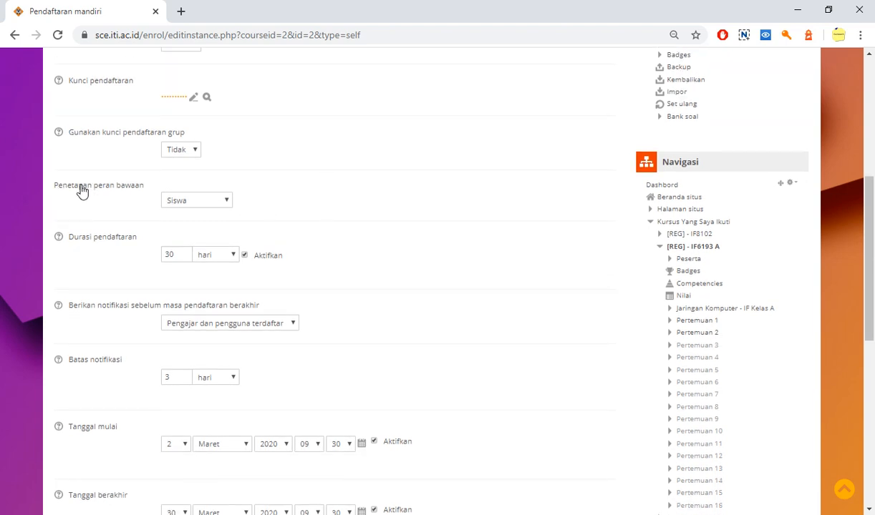
{"action": "left_click", "coordinate": [183, 203]}
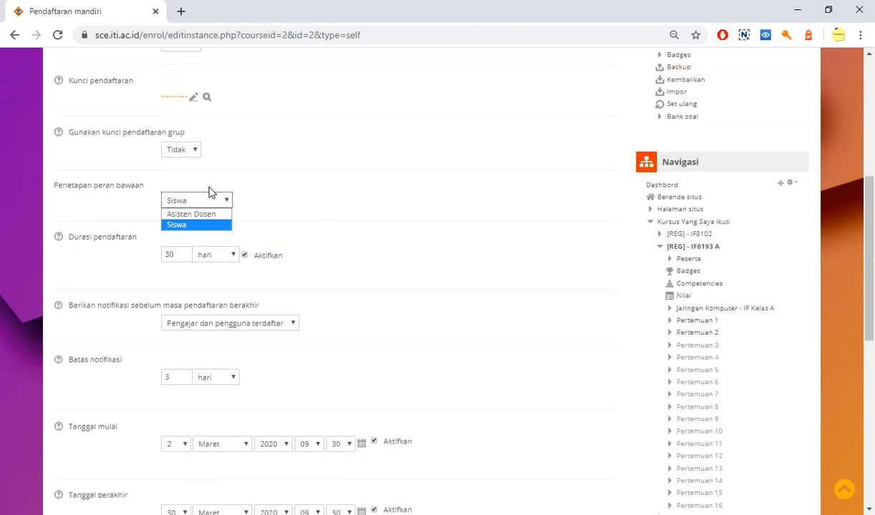
{"action": "left_click", "coordinate": [262, 187]}
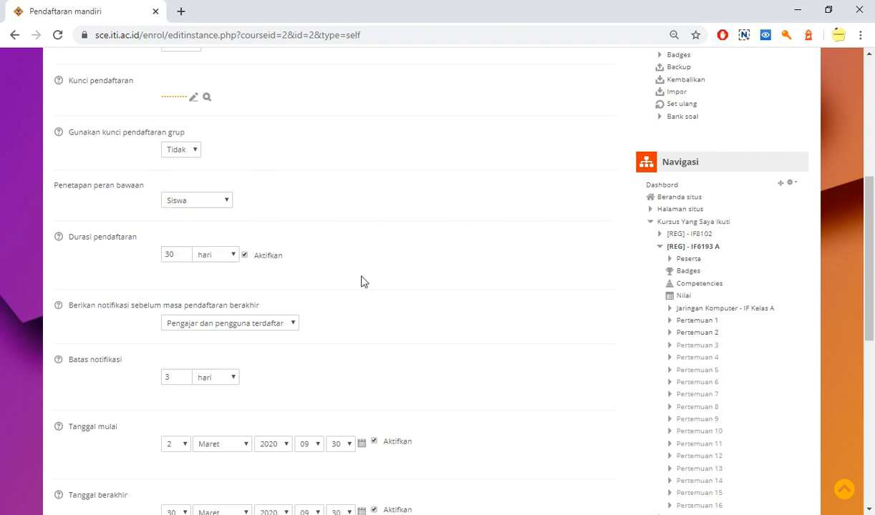
Disable the Durasi pendaftaran limit and enable it again
{"action": "scroll", "coordinate": [362, 279], "scroll_direction": "down", "scroll_amount": 1}
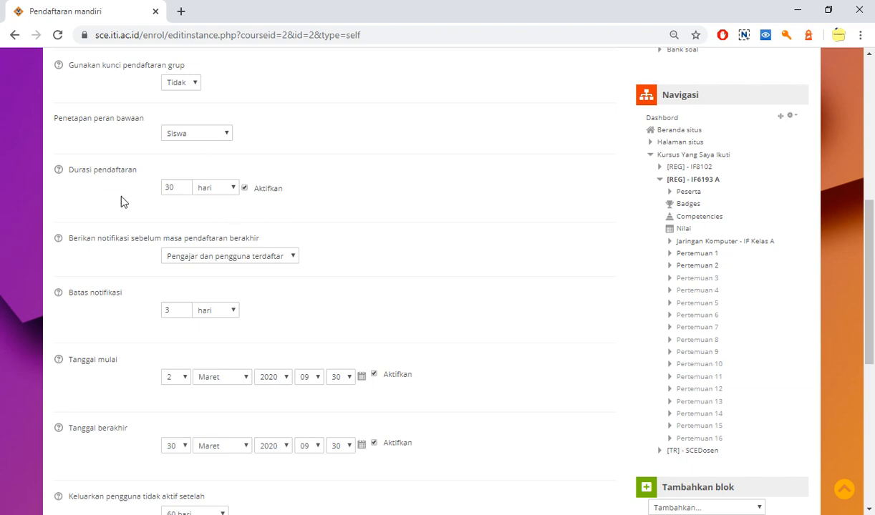
{"action": "left_click", "coordinate": [244, 188]}
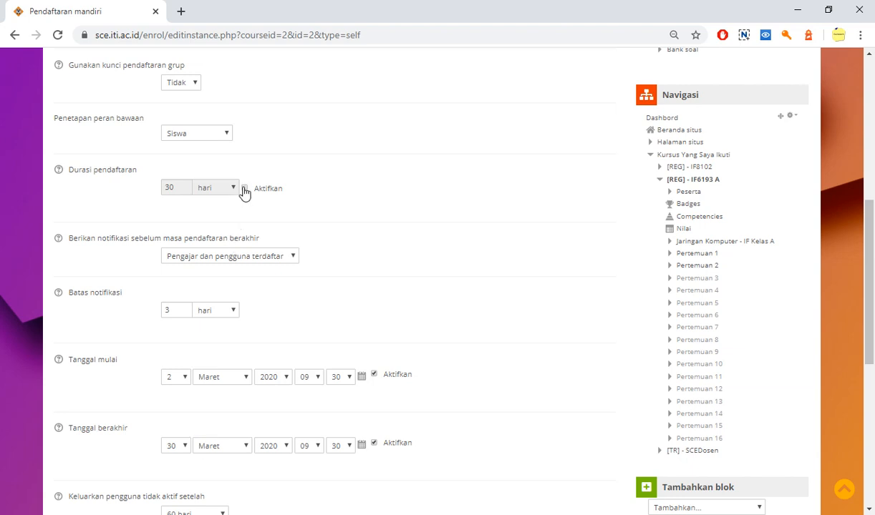
{"action": "left_click", "coordinate": [244, 189]}
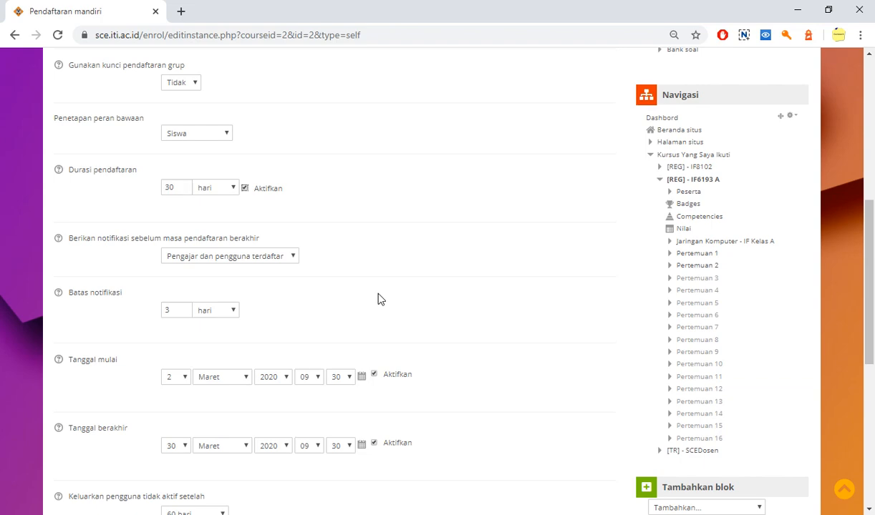
Set Keluarkan pengguna tidak aktif setelah to Tidak pernah so that inactive users are never removed from the course
{"action": "scroll", "coordinate": [380, 299], "scroll_direction": "down", "scroll_amount": 2}
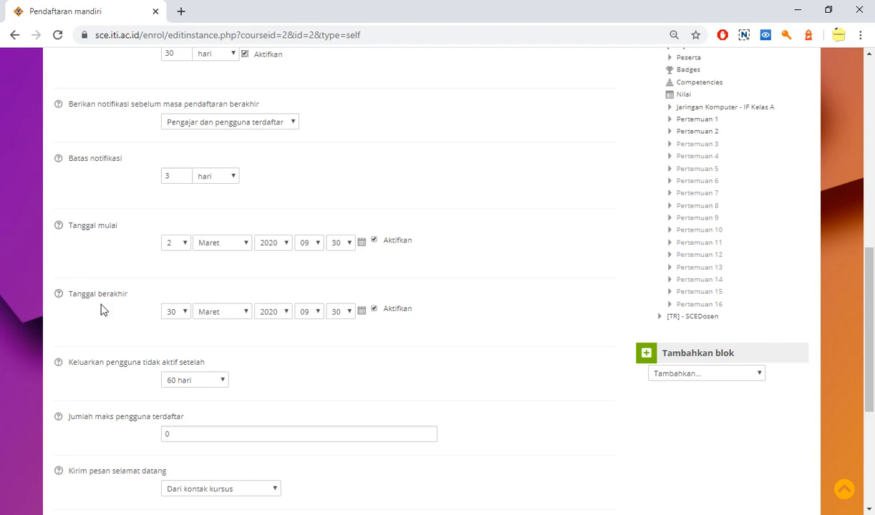
{"action": "scroll", "coordinate": [100, 310], "scroll_direction": "up", "scroll_amount": 1}
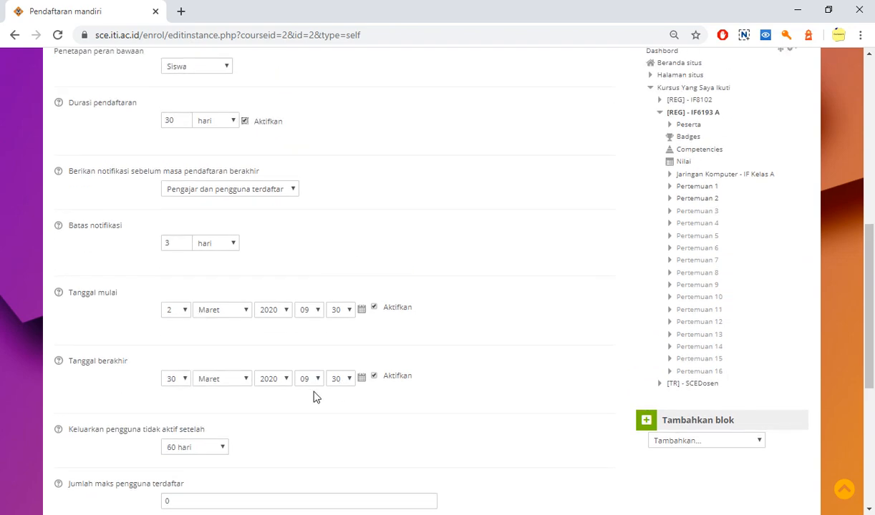
{"action": "scroll", "coordinate": [314, 397], "scroll_direction": "down", "scroll_amount": 3}
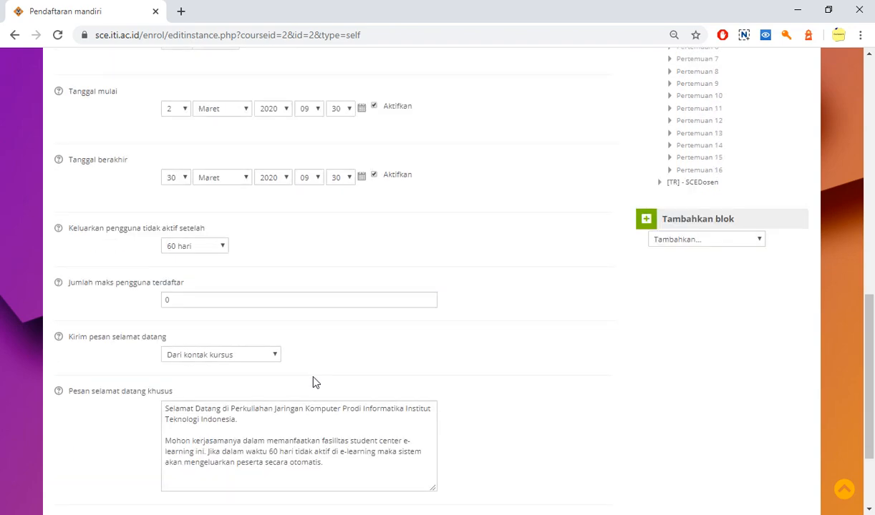
{"action": "scroll", "coordinate": [314, 379], "scroll_direction": "down", "scroll_amount": 2}
{"action": "scroll", "coordinate": [312, 365], "scroll_direction": "up", "scroll_amount": 1}
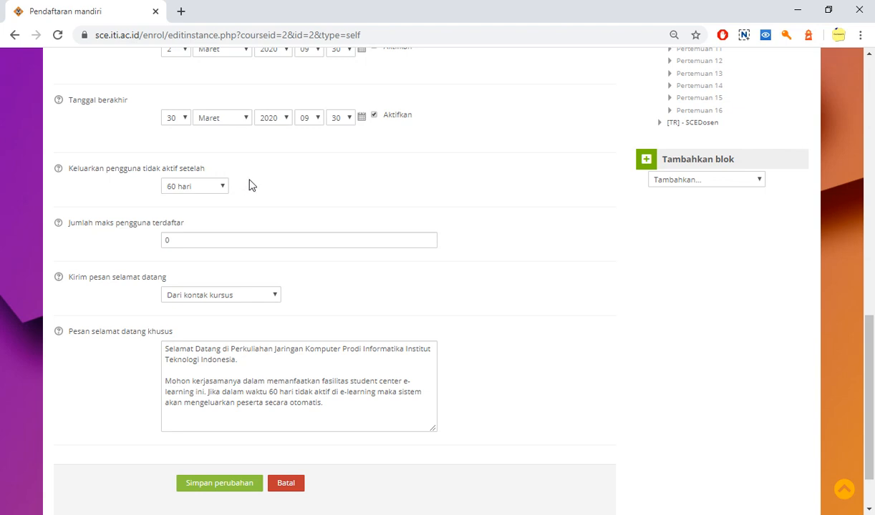
{"action": "left_click", "coordinate": [219, 189]}
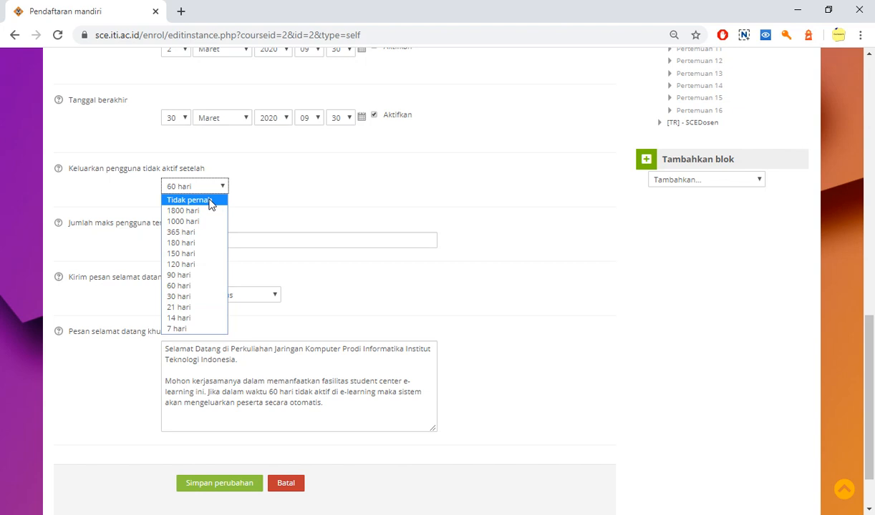
{"action": "left_click", "coordinate": [211, 201]}
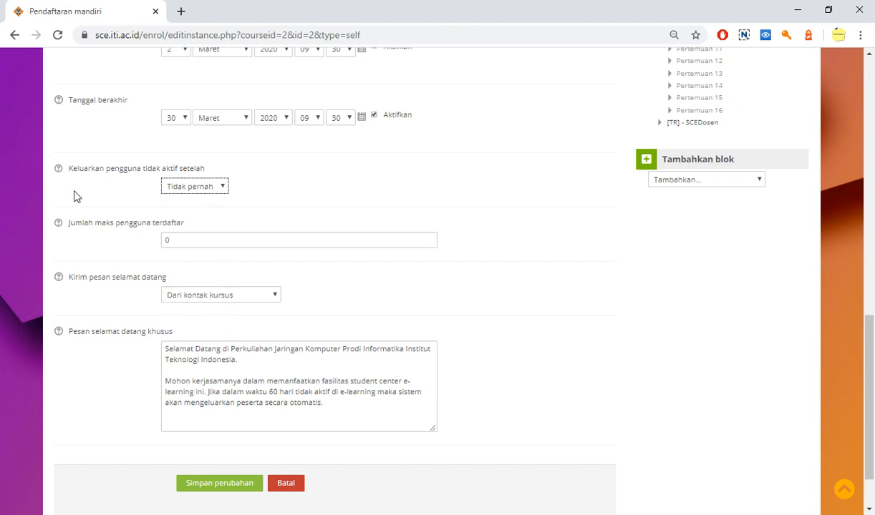
Set Keluarkan pengguna tidak aktif setelah to 60 hari for the self-enrolment method
{"action": "left_click", "coordinate": [180, 187]}
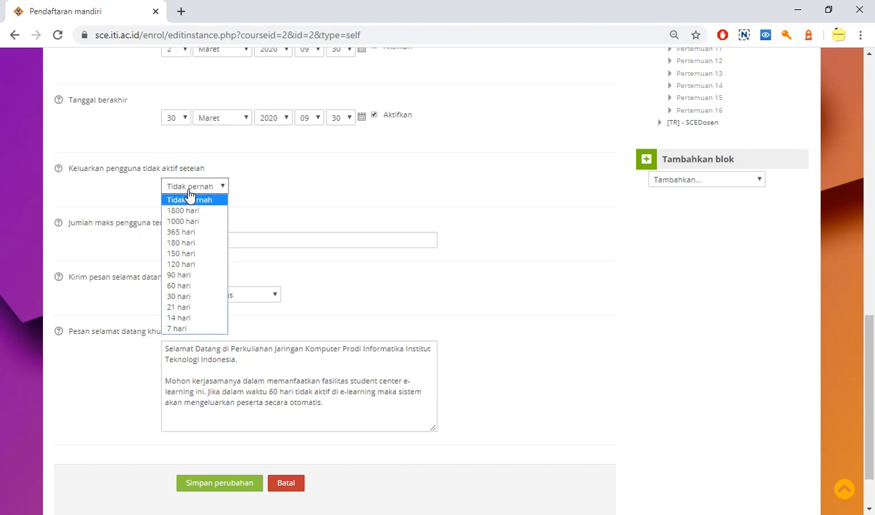
{"action": "left_click", "coordinate": [192, 287]}
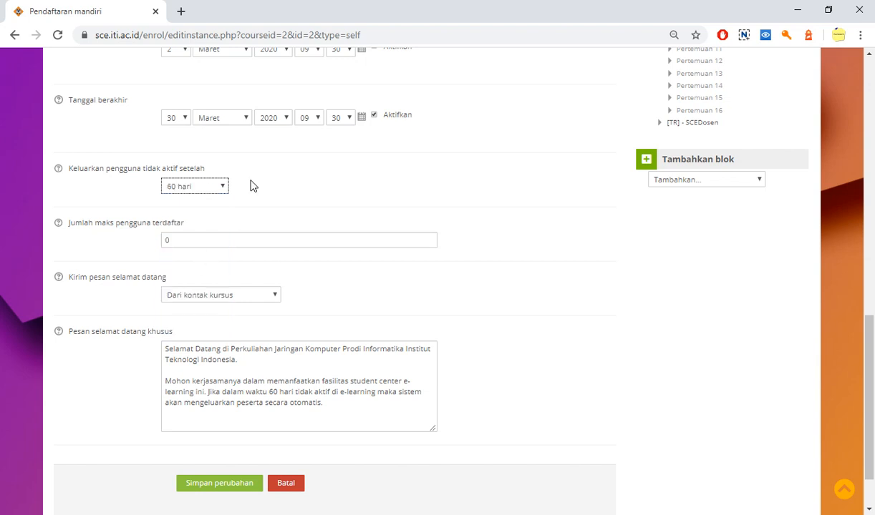
{"action": "left_click", "coordinate": [221, 194]}
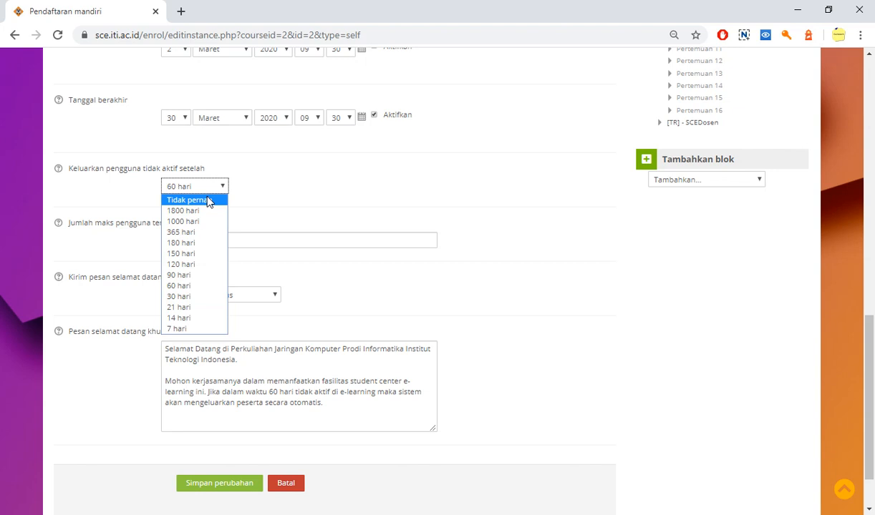
{"action": "left_click", "coordinate": [209, 200]}
{"action": "left_click", "coordinate": [216, 189]}
{"action": "left_click", "coordinate": [193, 288]}
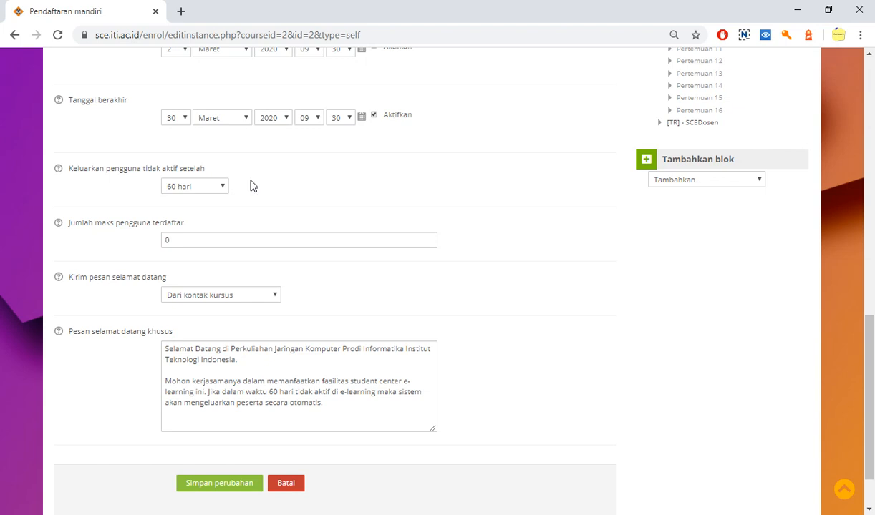
Examine the Jumlah maks pengguna terdaftar limit and read through the Pesan selamat datang khusus text
{"action": "scroll", "coordinate": [252, 184], "scroll_direction": "down", "scroll_amount": 2}
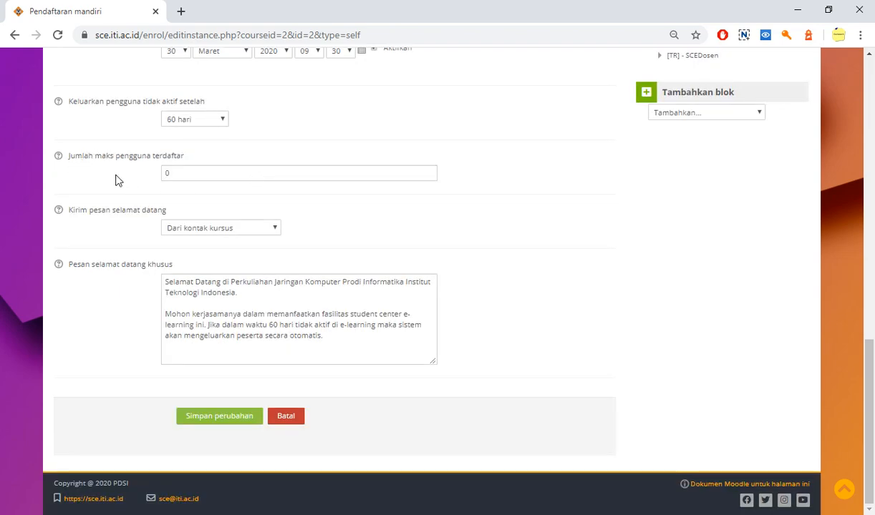
{"action": "left_click_drag", "start_coordinate": [169, 172], "coordinate": [152, 179]}
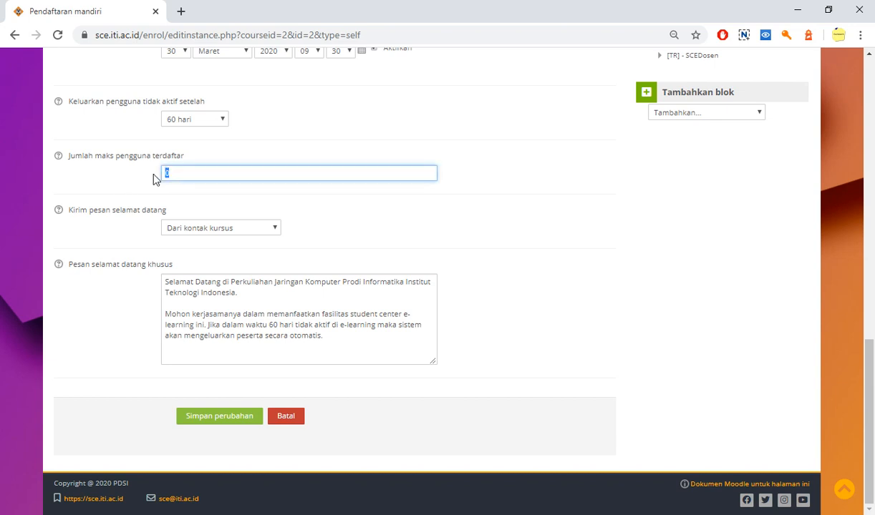
{"action": "left_click", "coordinate": [105, 180]}
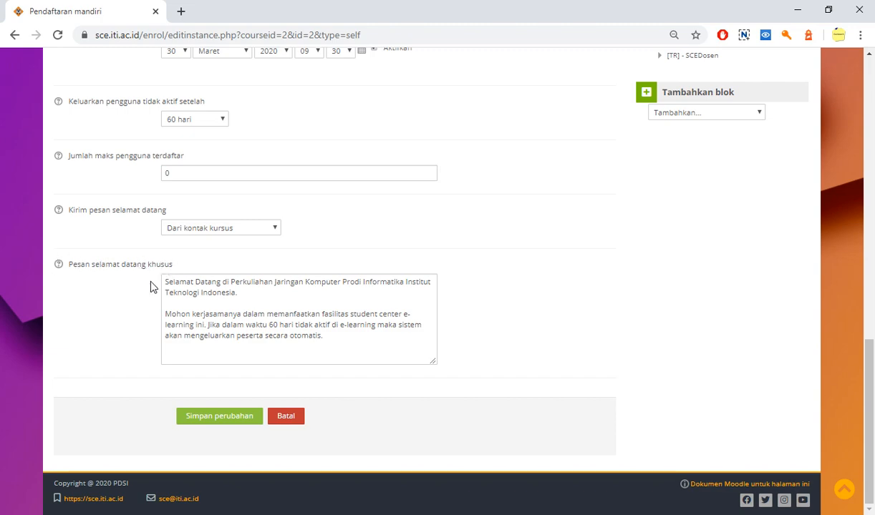
{"action": "left_click_drag", "start_coordinate": [166, 284], "coordinate": [347, 375]}
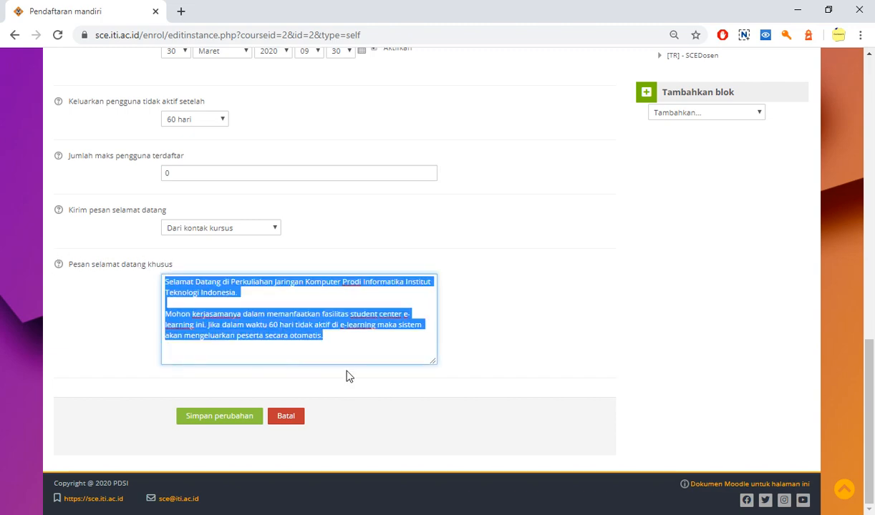
{"action": "left_click", "coordinate": [344, 344]}
{"action": "left_click_drag", "start_coordinate": [343, 337], "coordinate": [161, 277]}
{"action": "left_click", "coordinate": [330, 328]}
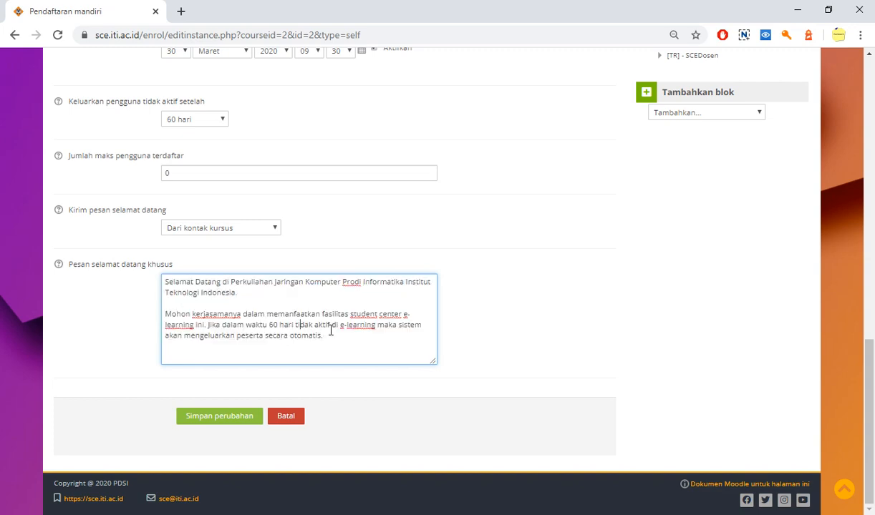
{"action": "left_click_drag", "start_coordinate": [335, 333], "coordinate": [163, 282]}
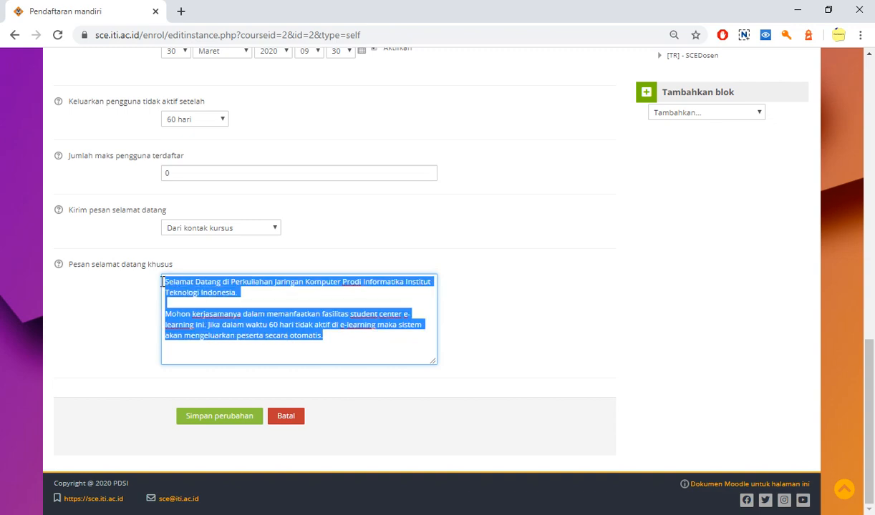
{"action": "left_click", "coordinate": [131, 312]}
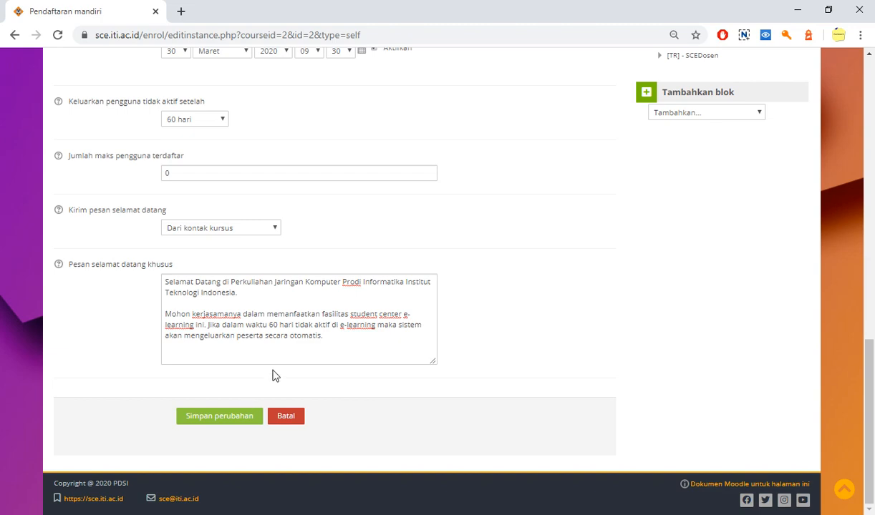
Check the whole Pendaftaran mandiri form once more and save the self-enrolment changes
{"action": "scroll", "coordinate": [275, 371], "scroll_direction": "up", "scroll_amount": 9}
{"action": "scroll", "coordinate": [278, 370], "scroll_direction": "up", "scroll_amount": 2}
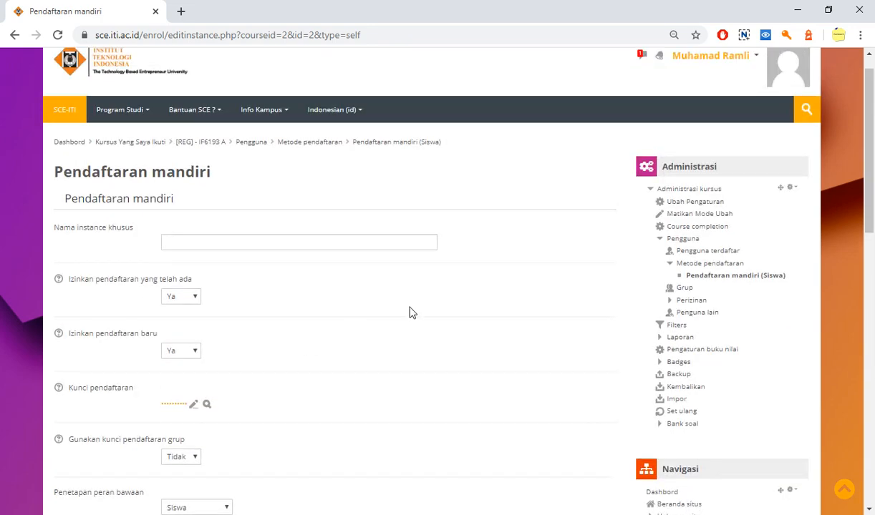
{"action": "scroll", "coordinate": [354, 338], "scroll_direction": "down", "scroll_amount": 5}
{"action": "scroll", "coordinate": [356, 338], "scroll_direction": "down", "scroll_amount": 6}
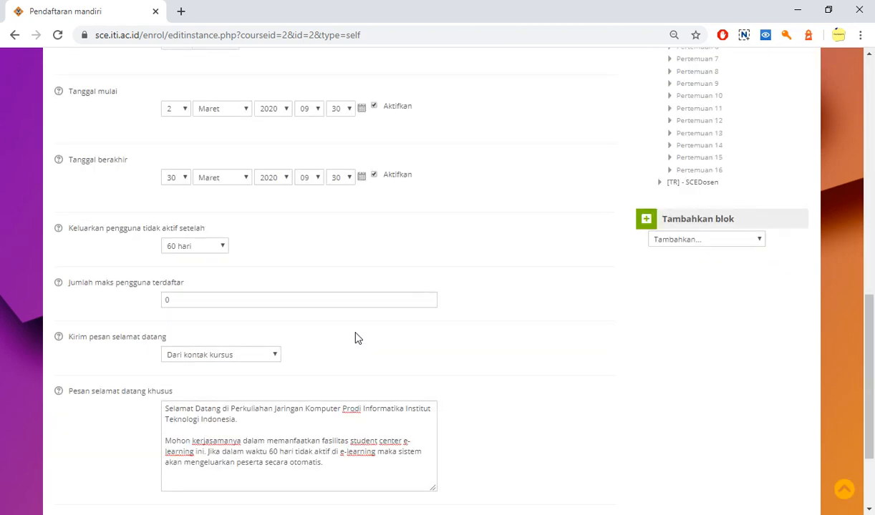
{"action": "left_click", "coordinate": [220, 423]}
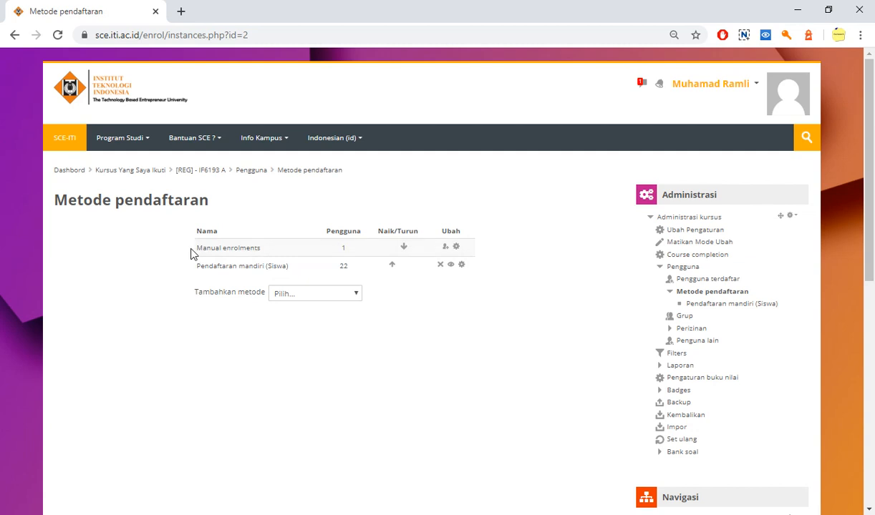
Review the Manual enrolments and Pendaftaran mandiri (Siswa) entries in the course's list of enrolment methods
{"action": "left_click_drag", "start_coordinate": [194, 248], "coordinate": [266, 249]}
{"action": "left_click", "coordinate": [169, 295]}
{"action": "left_click_drag", "start_coordinate": [195, 266], "coordinate": [309, 266]}
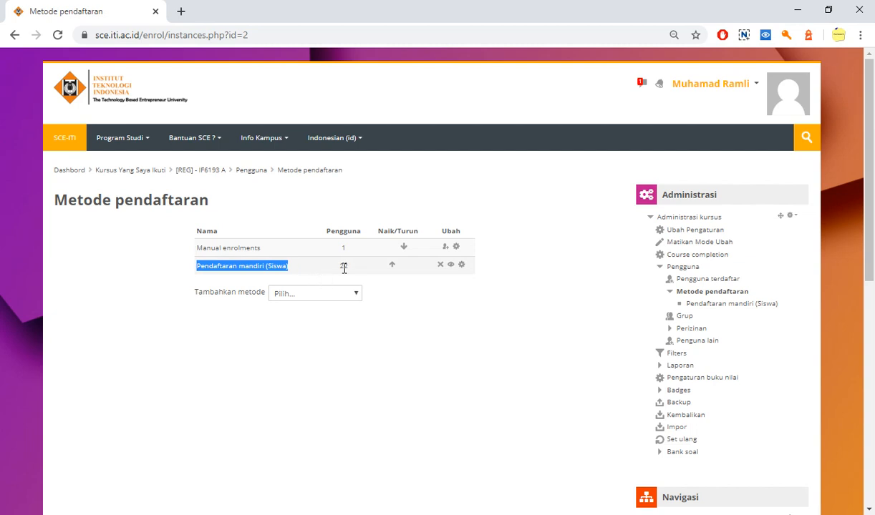
{"action": "left_click", "coordinate": [312, 278]}
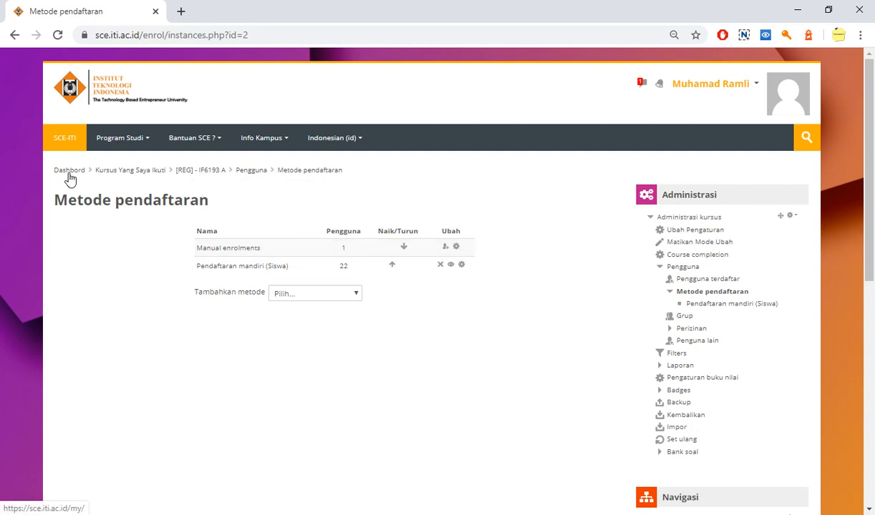
Return to the [REG] - IF6193 A course page and look over its opening section and Pertemuan 1
{"action": "left_click", "coordinate": [199, 174]}
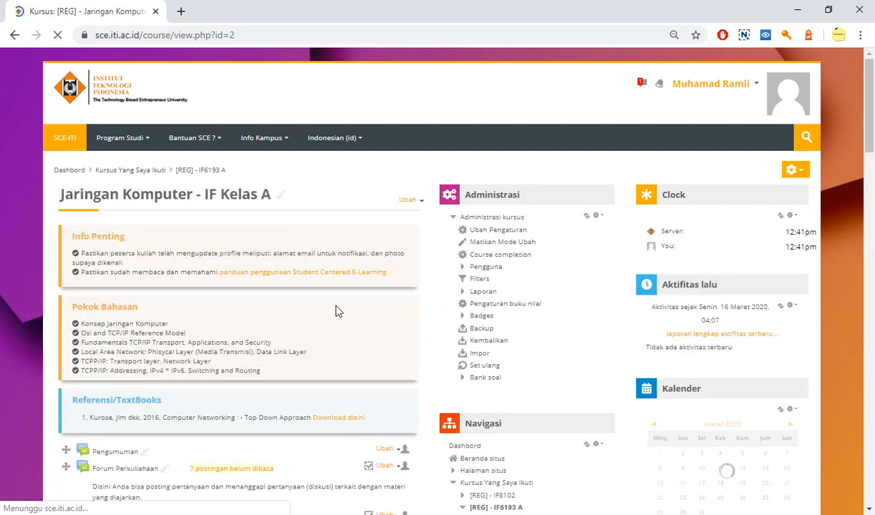
{"action": "scroll", "coordinate": [340, 286], "scroll_direction": "down", "scroll_amount": 2}
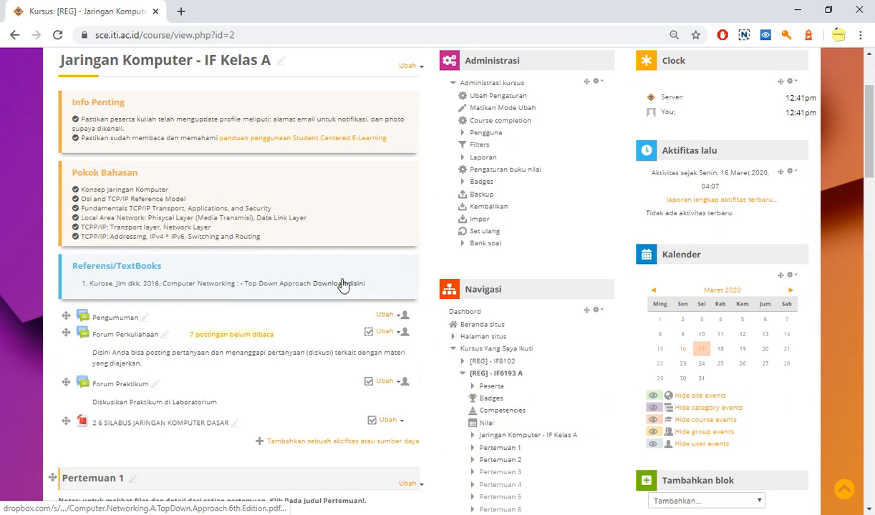
{"action": "scroll", "coordinate": [343, 285], "scroll_direction": "down", "scroll_amount": 2}
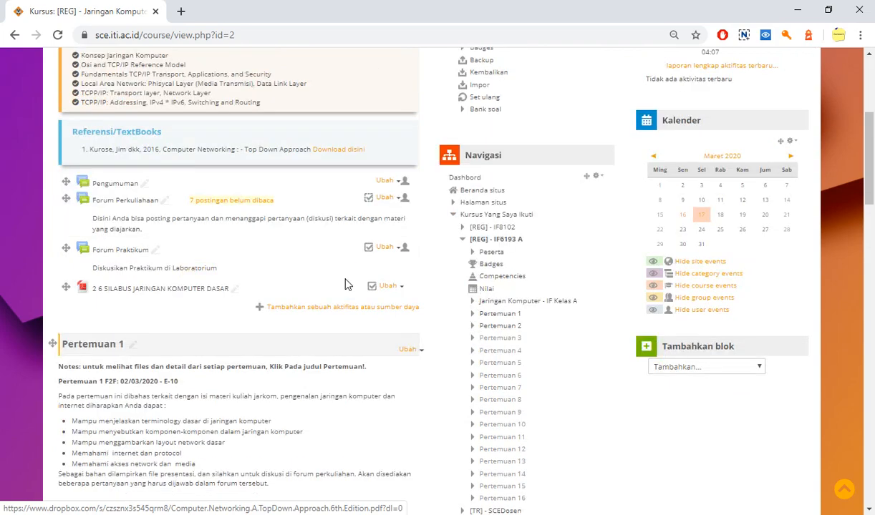
{"action": "scroll", "coordinate": [345, 285], "scroll_direction": "up", "scroll_amount": 2}
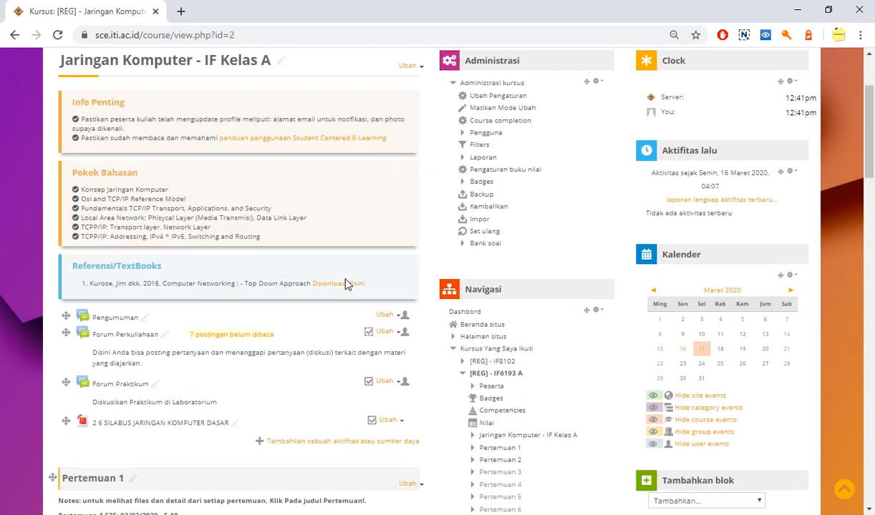
{"action": "scroll", "coordinate": [345, 285], "scroll_direction": "up", "scroll_amount": 2}
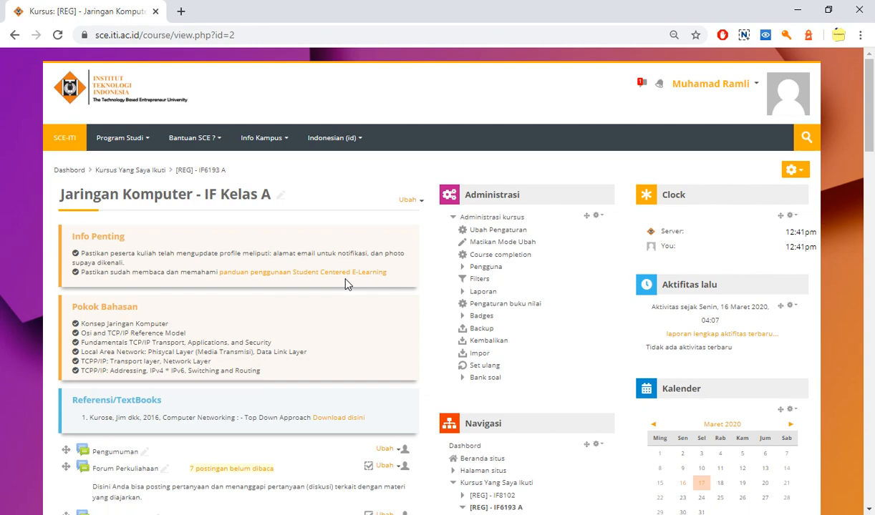
{"action": "key", "text": "alt+Tab"}
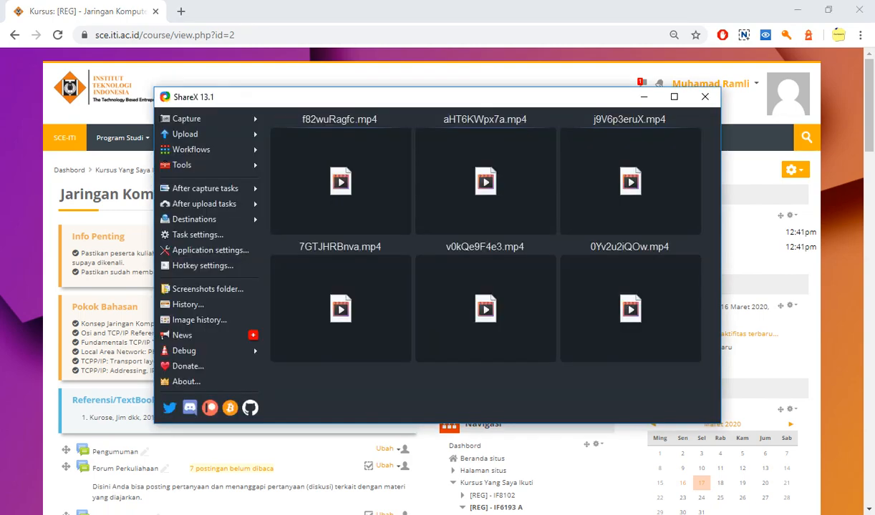